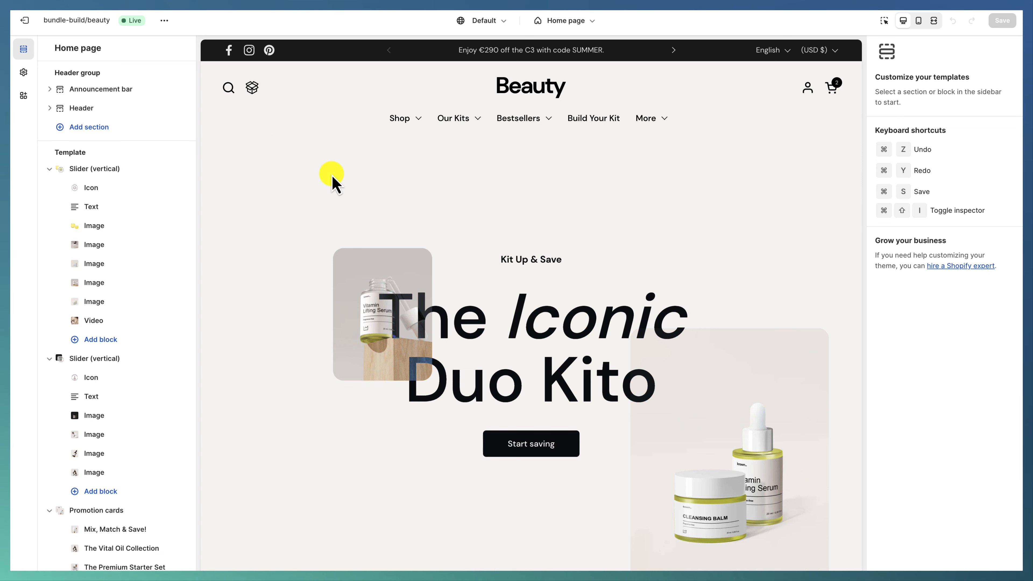
# Examine the first vertical slider section's text content, text style, design, gutter and SEO settings.
pyautogui.click(102, 170)
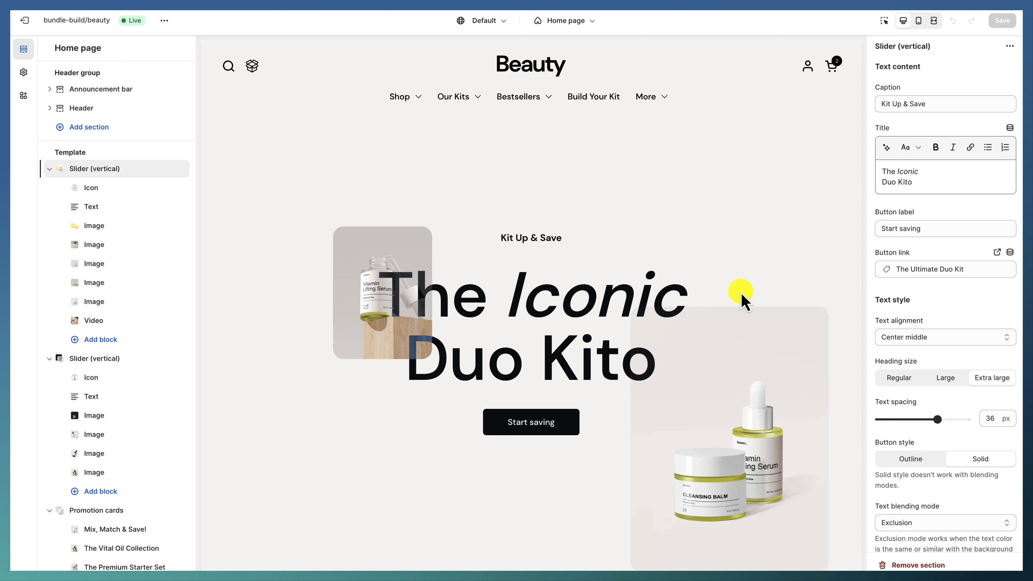
pyautogui.scroll(-3, 948, 305)
pyautogui.scroll(3, 945, 301)
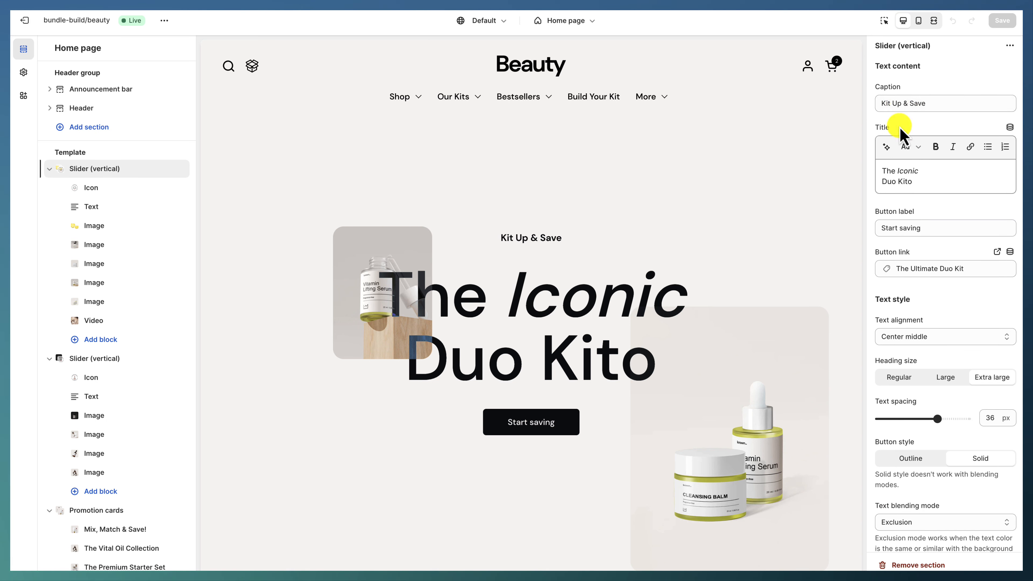
pyautogui.scroll(-2, 923, 262)
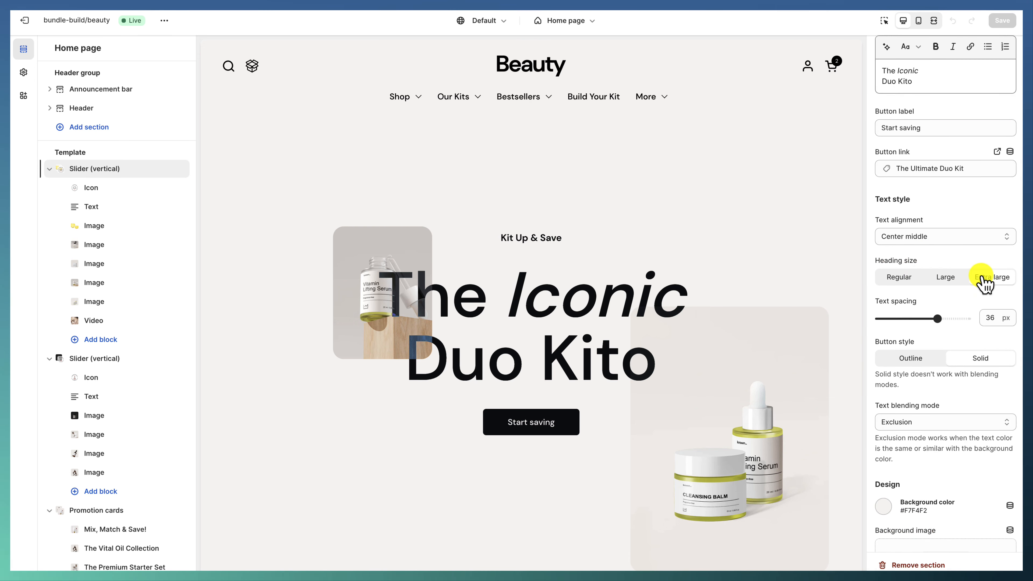
pyautogui.scroll(-4, 984, 280)
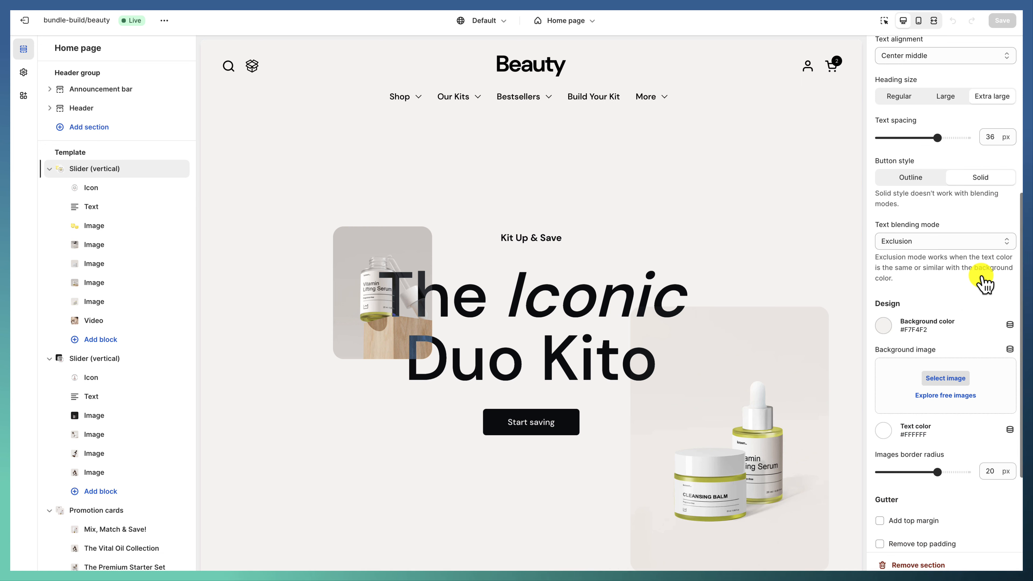
pyautogui.scroll(-1, 968, 287)
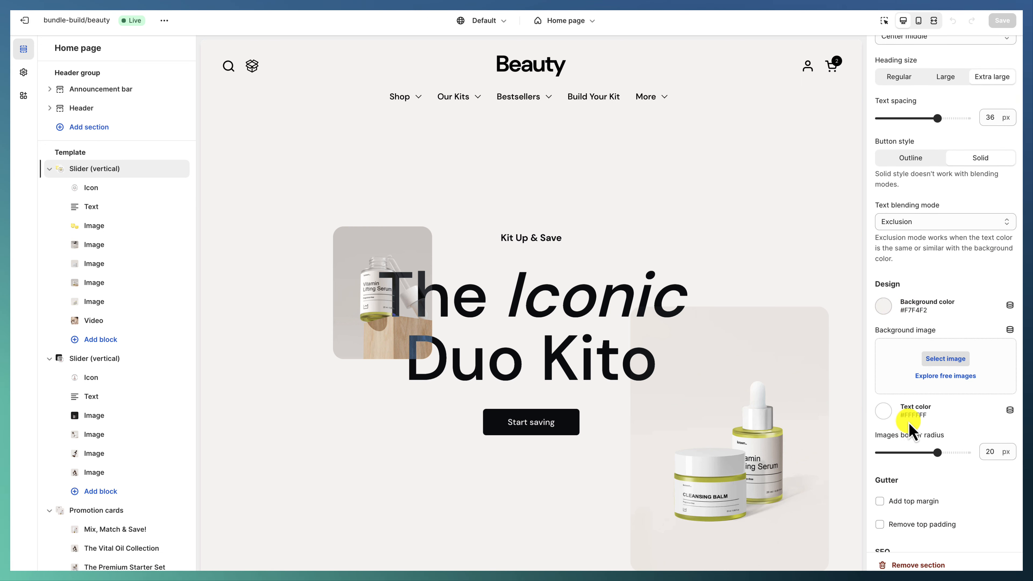
pyautogui.scroll(-2, 886, 425)
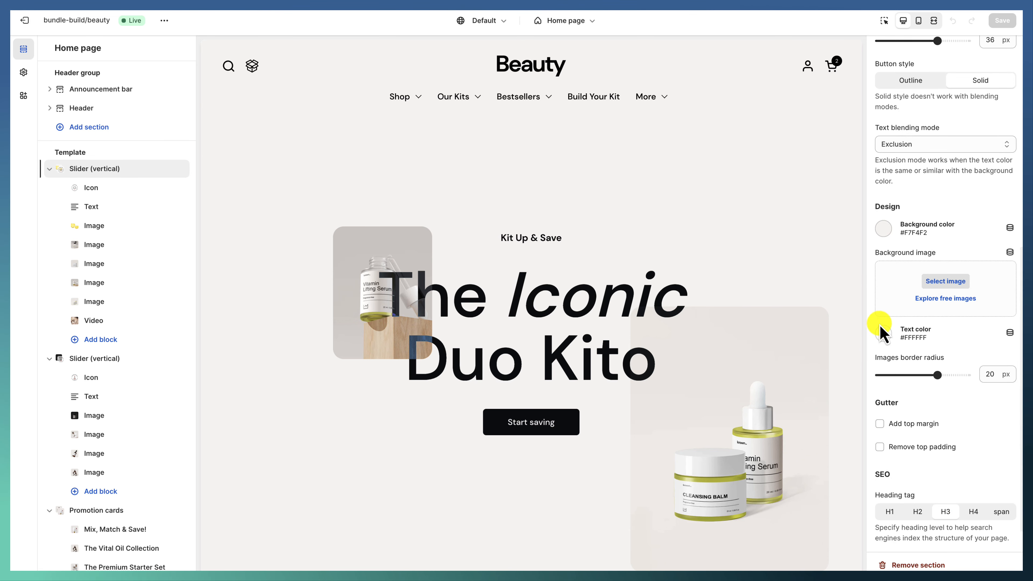
pyautogui.scroll(-1, 893, 338)
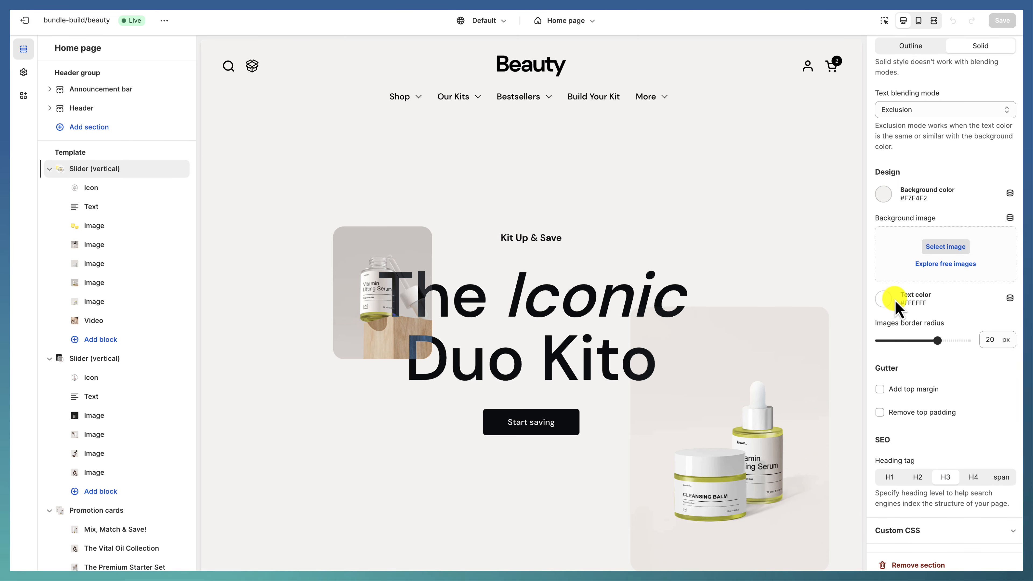
pyautogui.scroll(1, 895, 312)
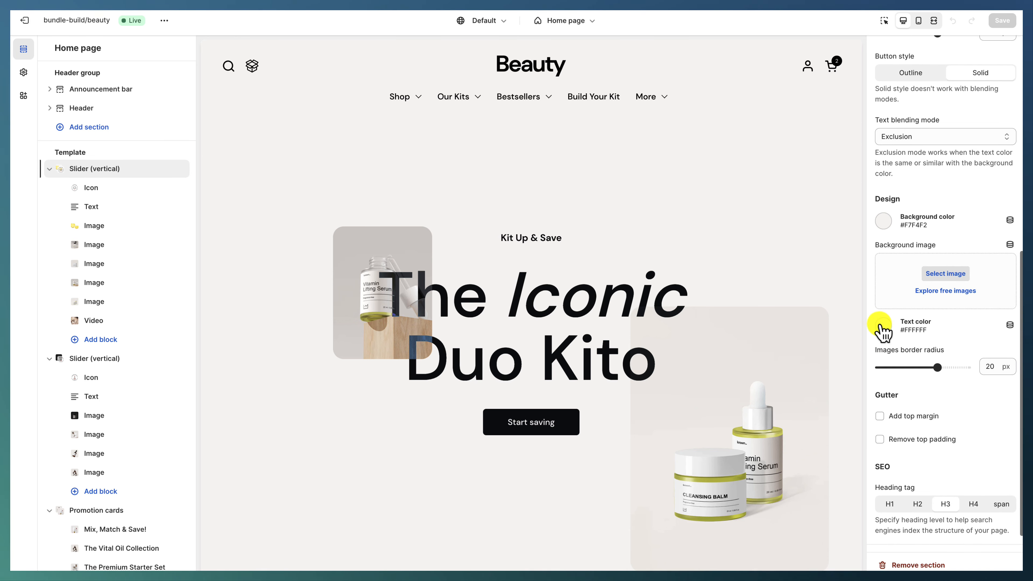
# Try the Normal and Soft light text blending modes on the first vertical slider and return it to Exclusion.
pyautogui.click(922, 141)
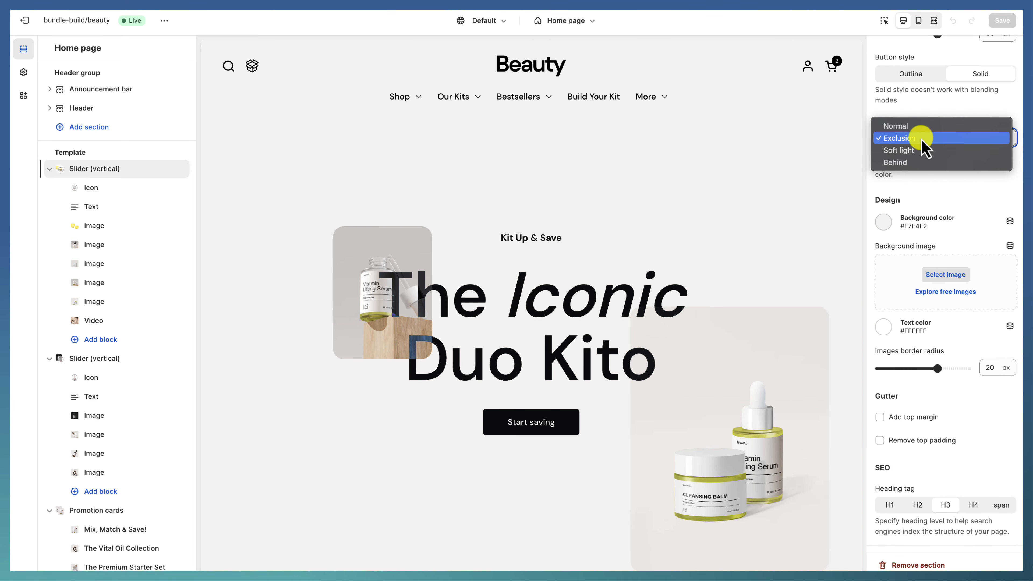
pyautogui.click(923, 141)
pyautogui.click(919, 139)
pyautogui.click(918, 126)
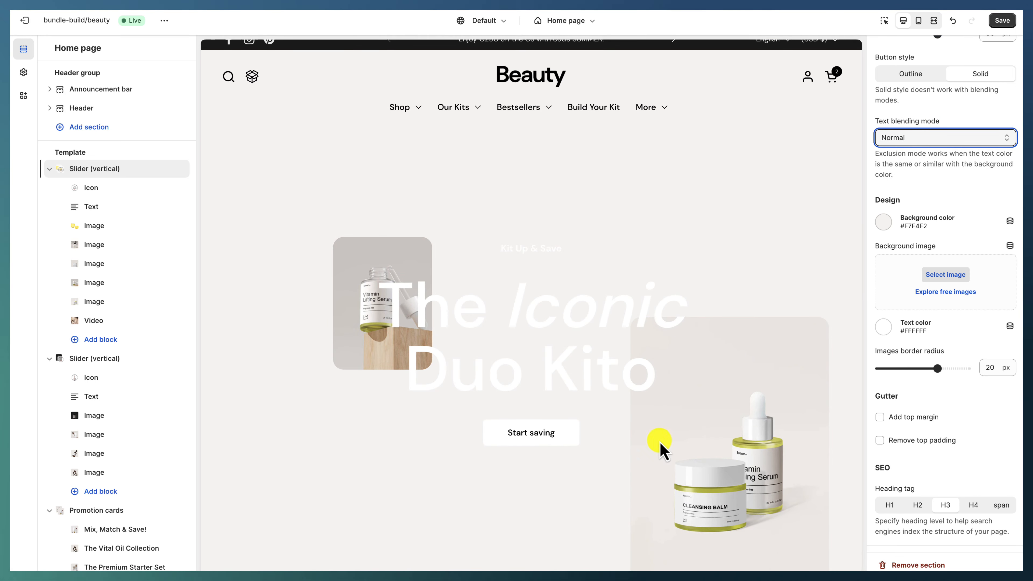
pyautogui.click(904, 141)
pyautogui.click(907, 160)
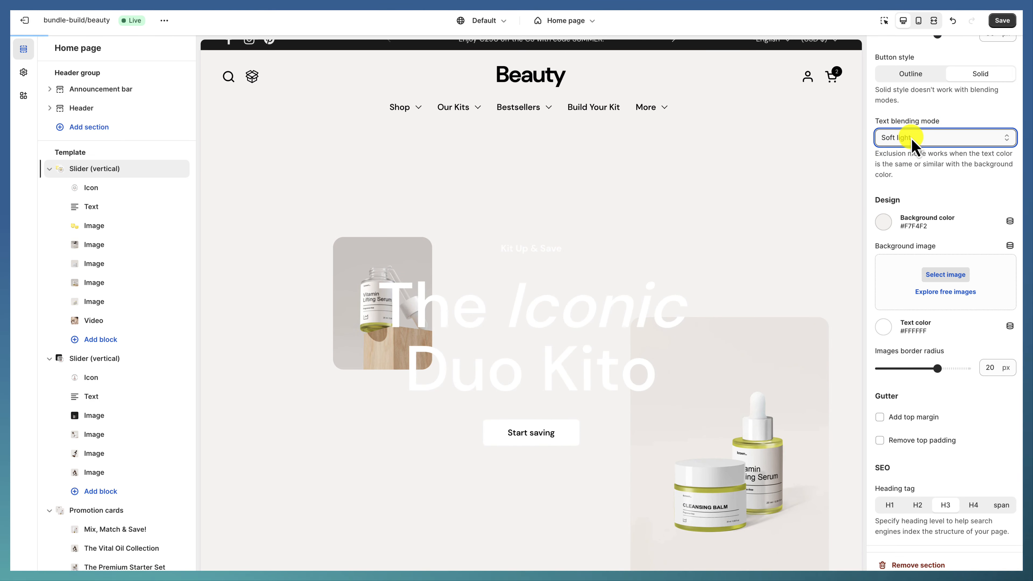
pyautogui.click(910, 138)
pyautogui.click(910, 127)
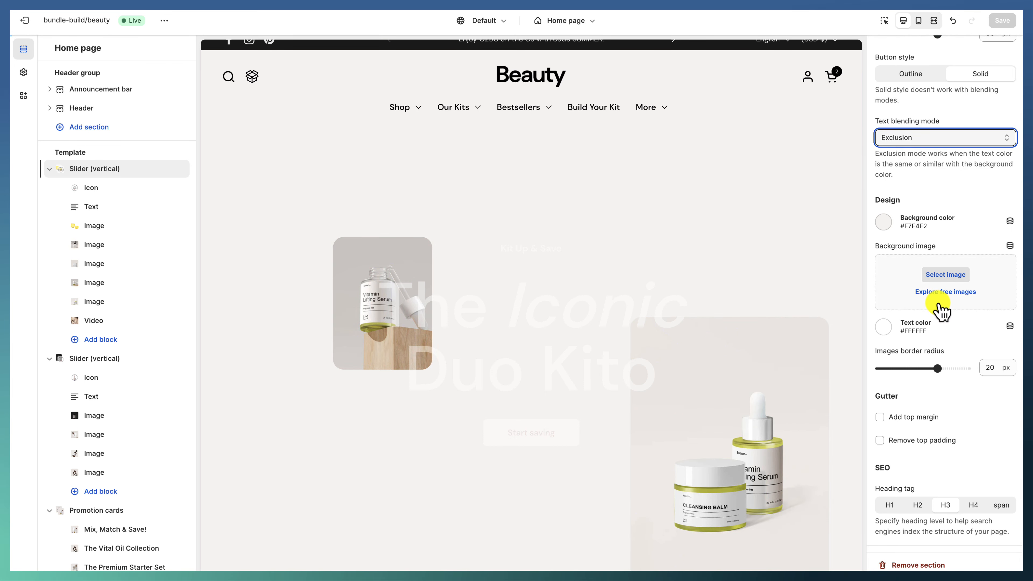
pyautogui.scroll(-1, 924, 379)
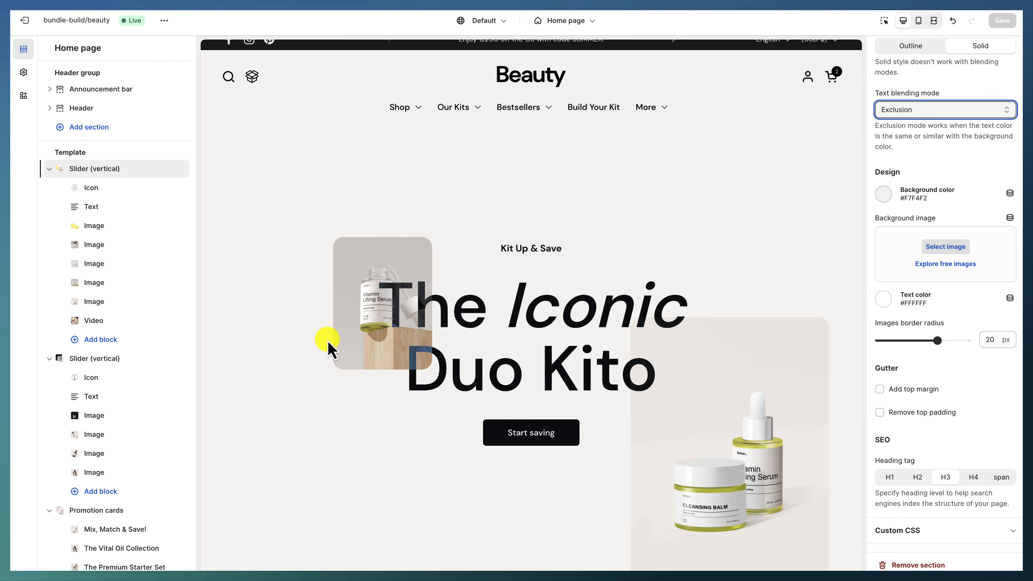
# Inspect the first vertical slider's icon, text, image and video blocks, and open the second vertical slider section.
pyautogui.click(88, 190)
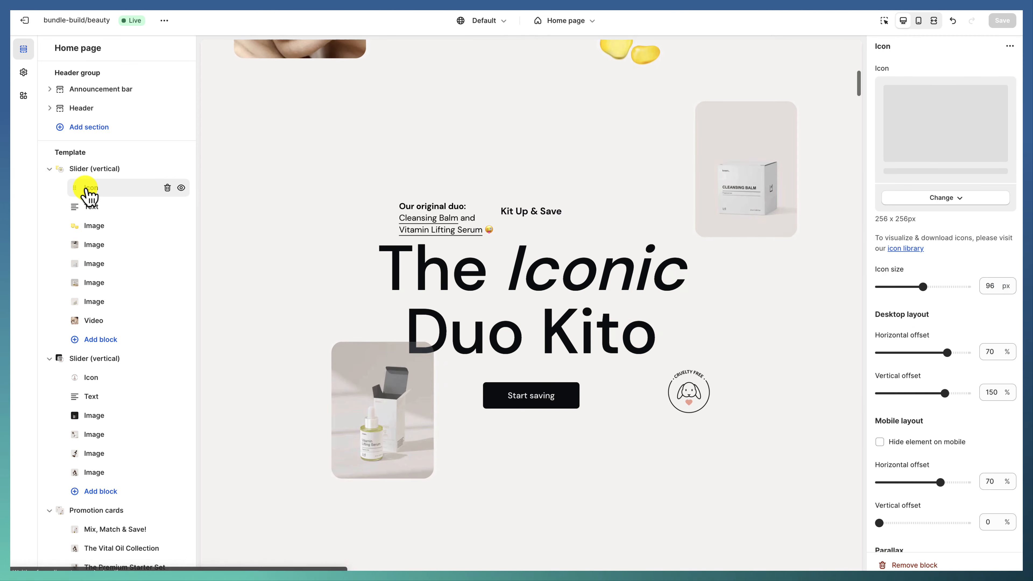
pyautogui.click(99, 208)
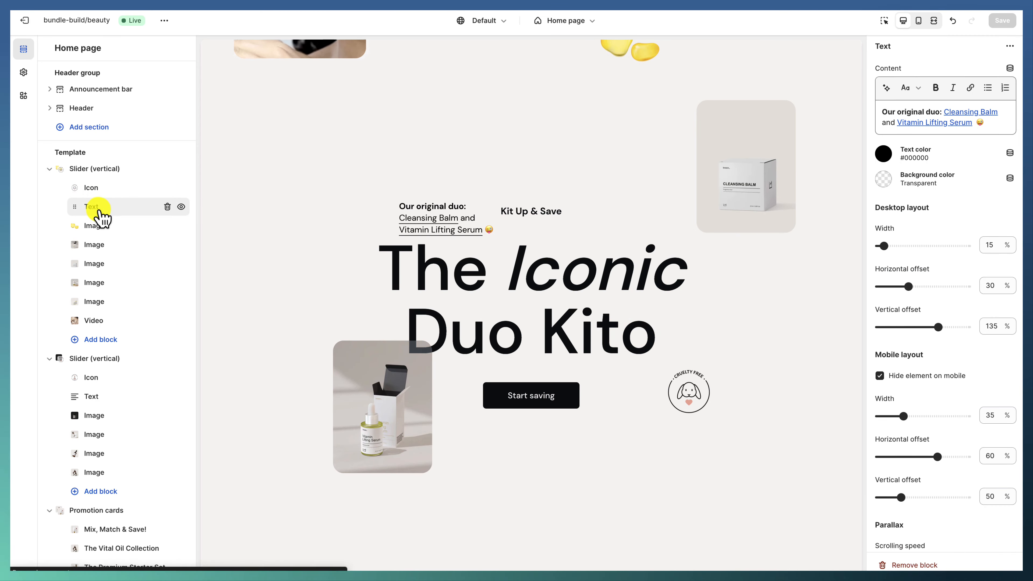
pyautogui.click(105, 227)
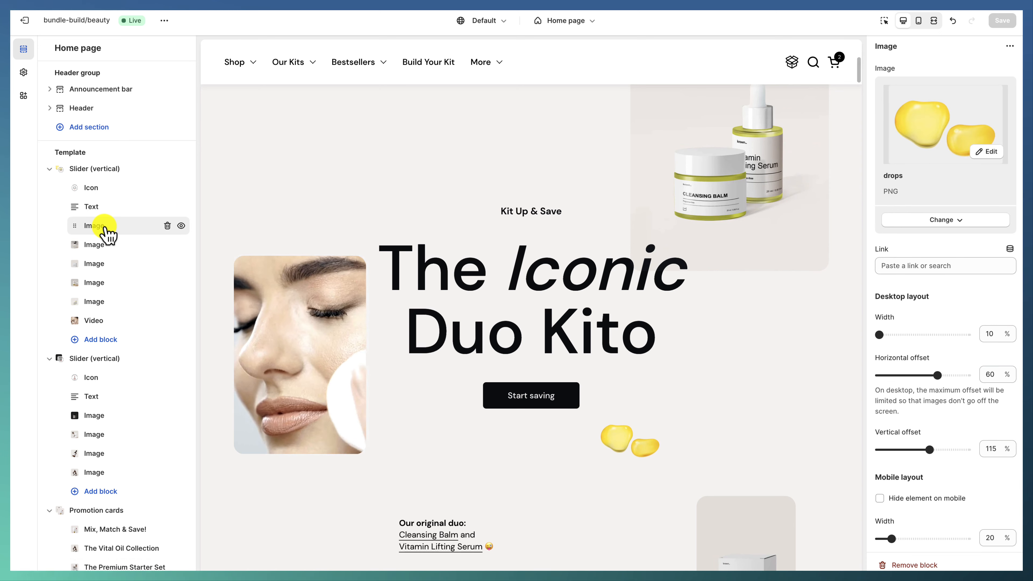
pyautogui.click(110, 240)
pyautogui.click(115, 265)
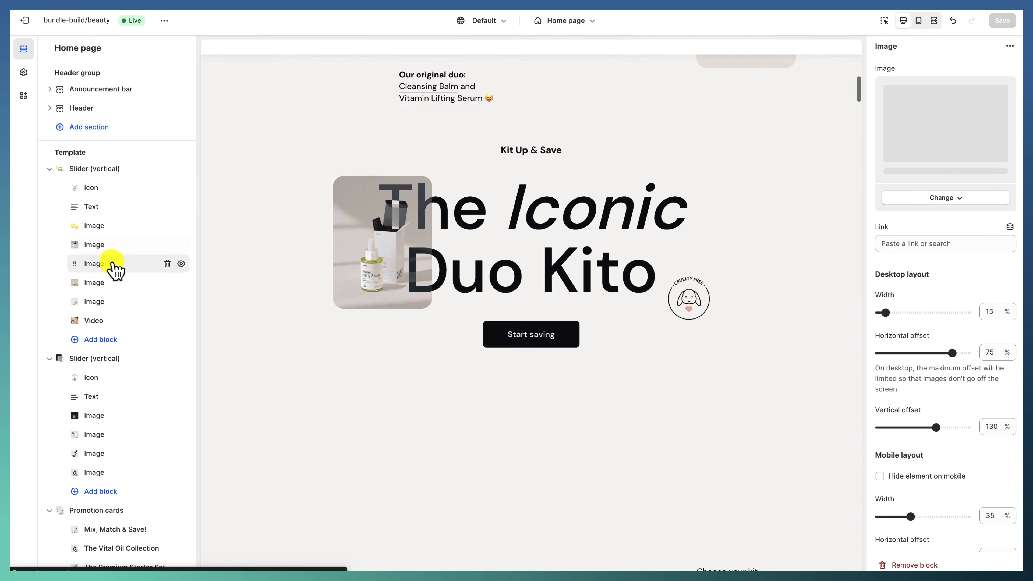
pyautogui.click(120, 285)
pyautogui.click(120, 299)
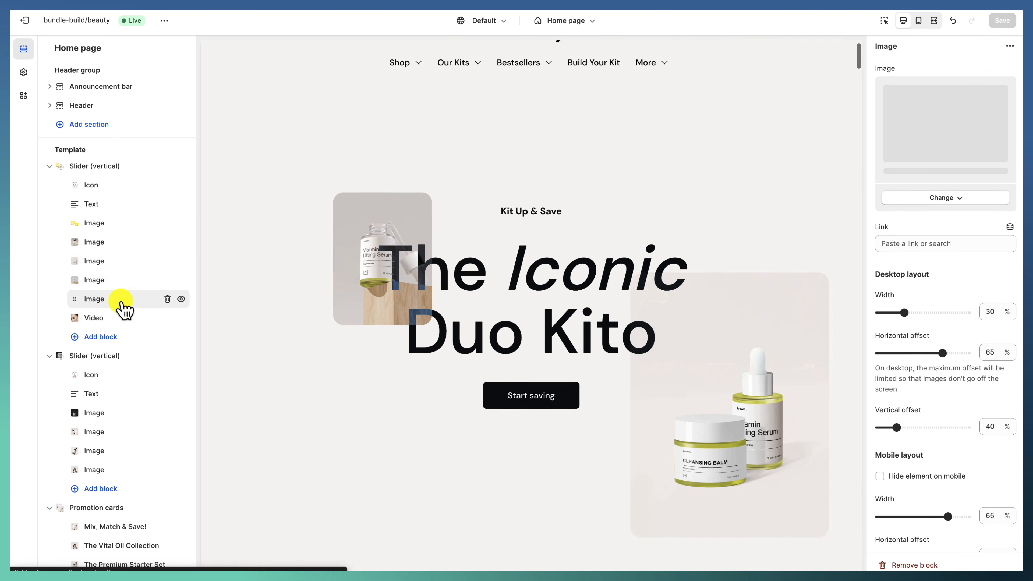
pyautogui.click(124, 319)
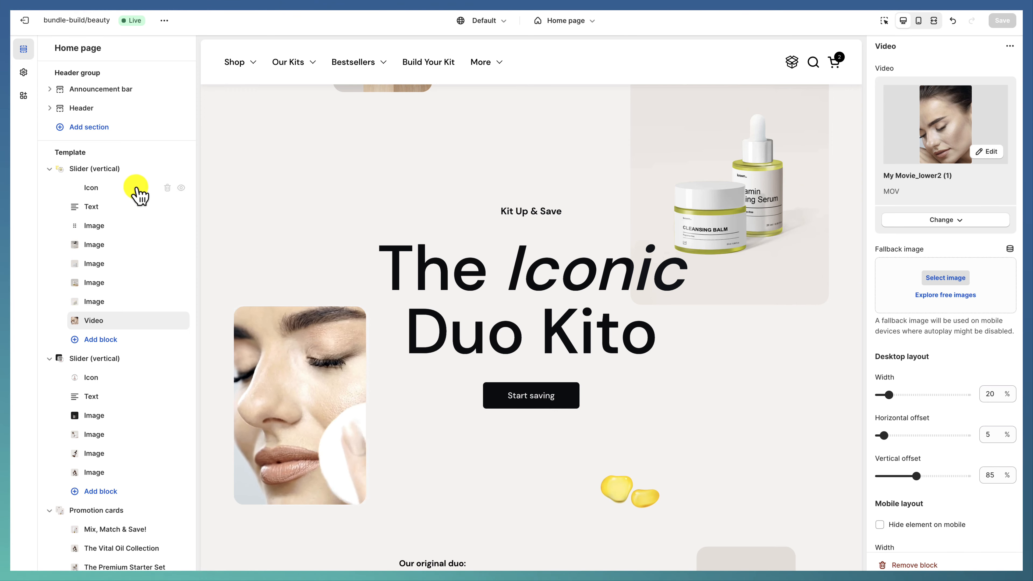
pyautogui.scroll(-2, 126, 244)
pyautogui.click(109, 305)
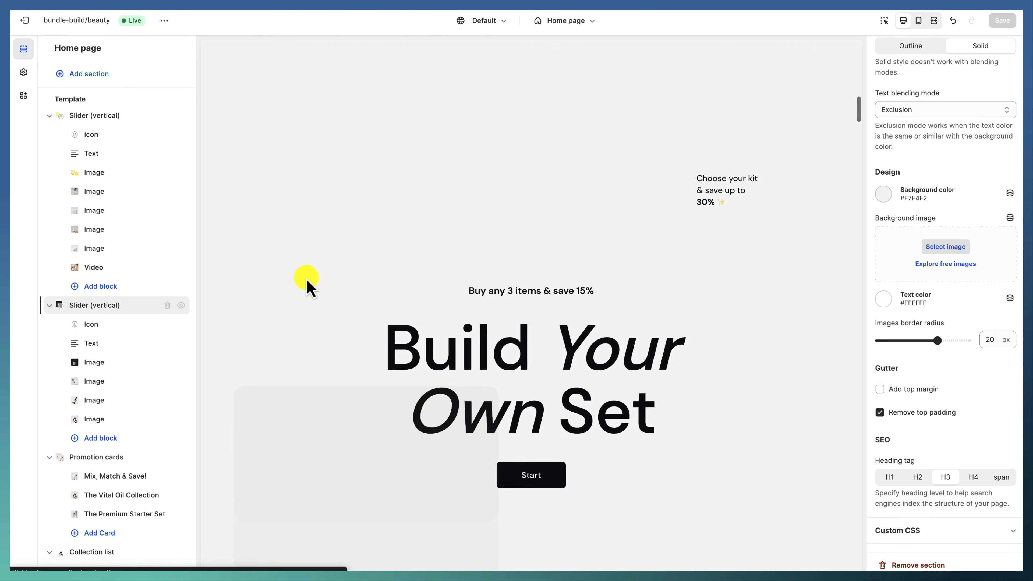
# Review the Promotion cards section's heading, layout, text style, card design and SEO settings.
pyautogui.scroll(-4, 120, 435)
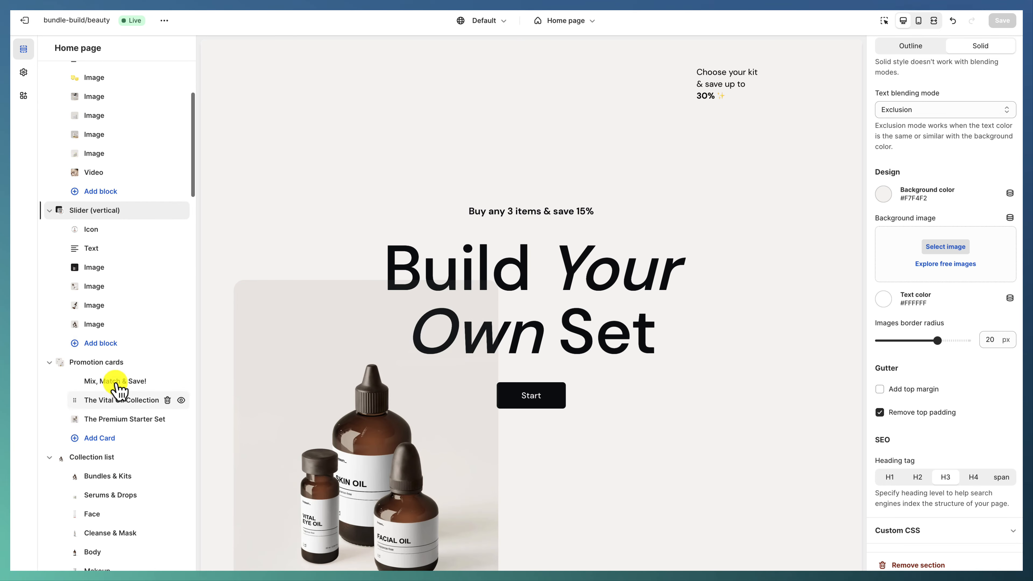
pyautogui.click(109, 366)
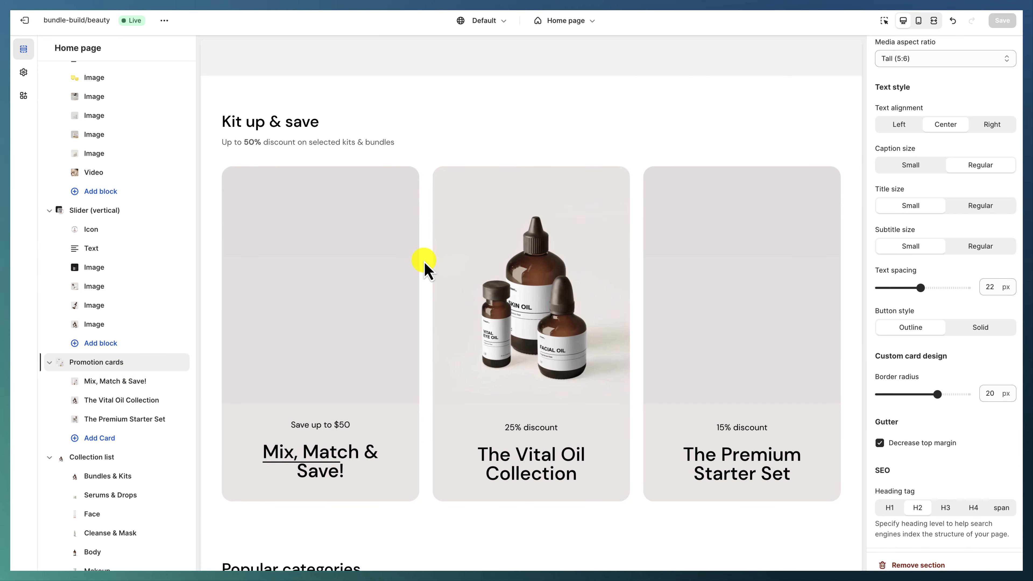
pyautogui.scroll(10, 935, 179)
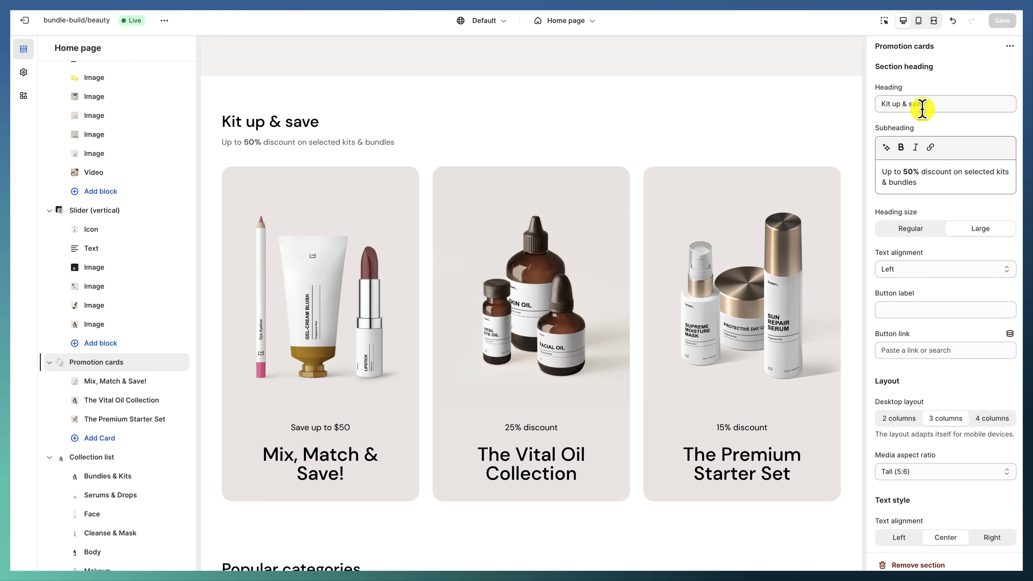
pyautogui.scroll(-2, 899, 231)
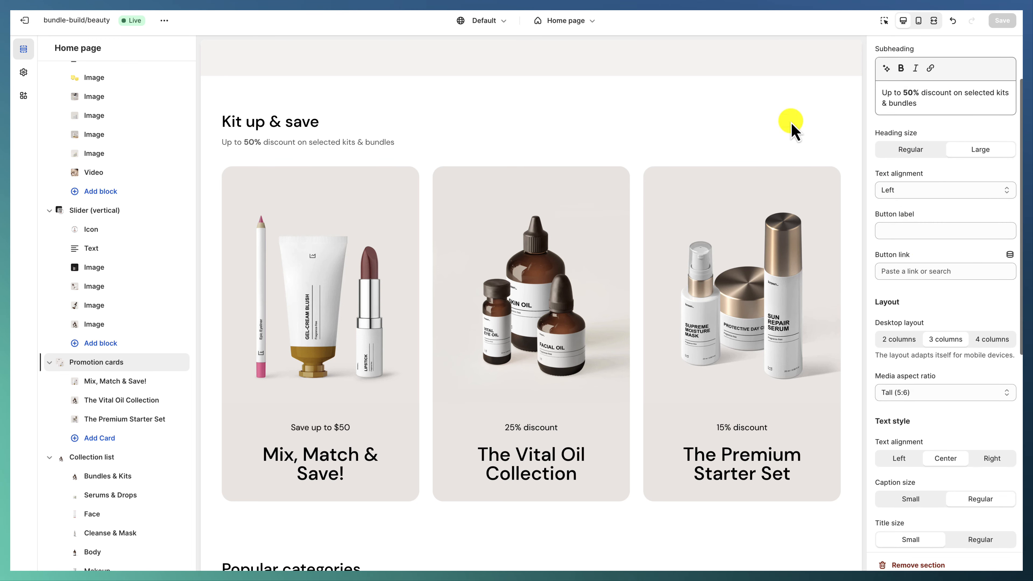
pyautogui.scroll(-5, 927, 295)
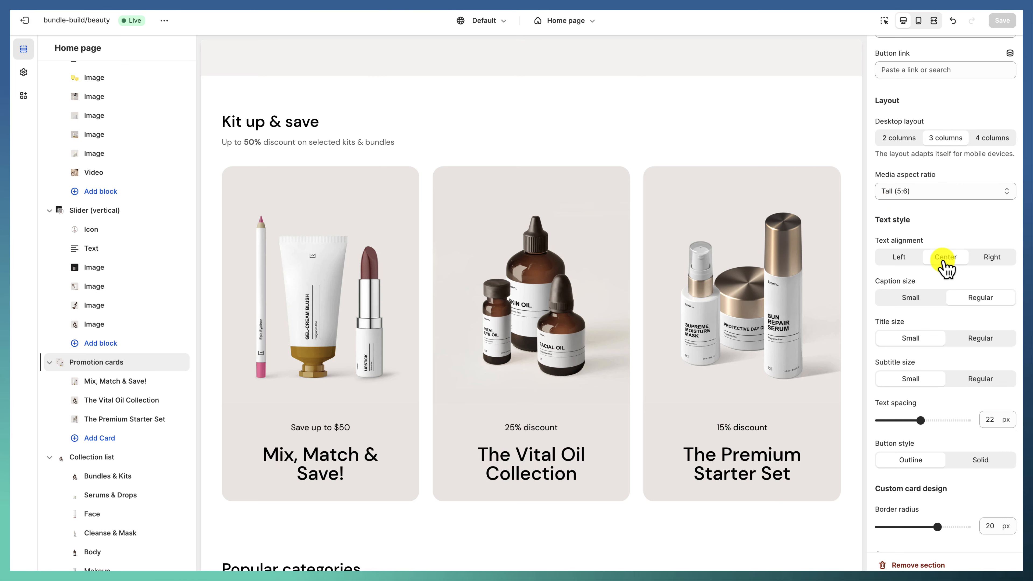
pyautogui.scroll(-2, 945, 267)
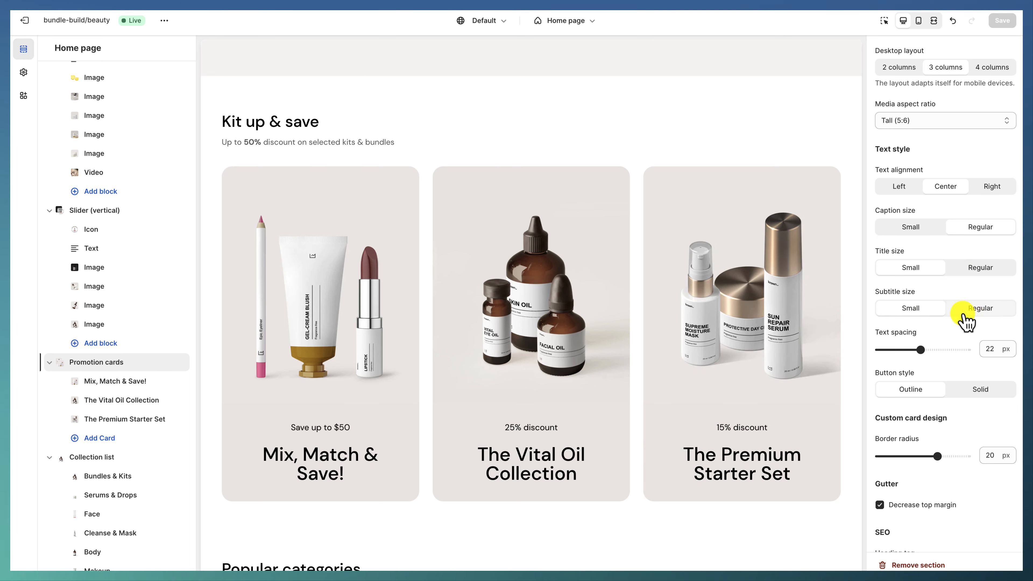
pyautogui.scroll(-3, 947, 324)
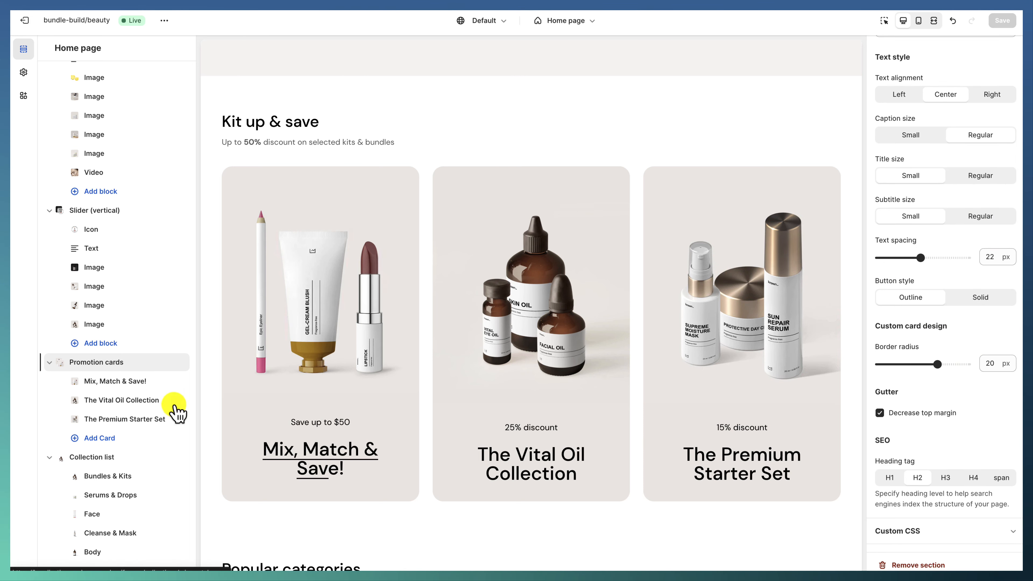
# Inspect the content and custom design settings of the three promotion cards, starting with Mix, Match & Save!
pyautogui.click(107, 381)
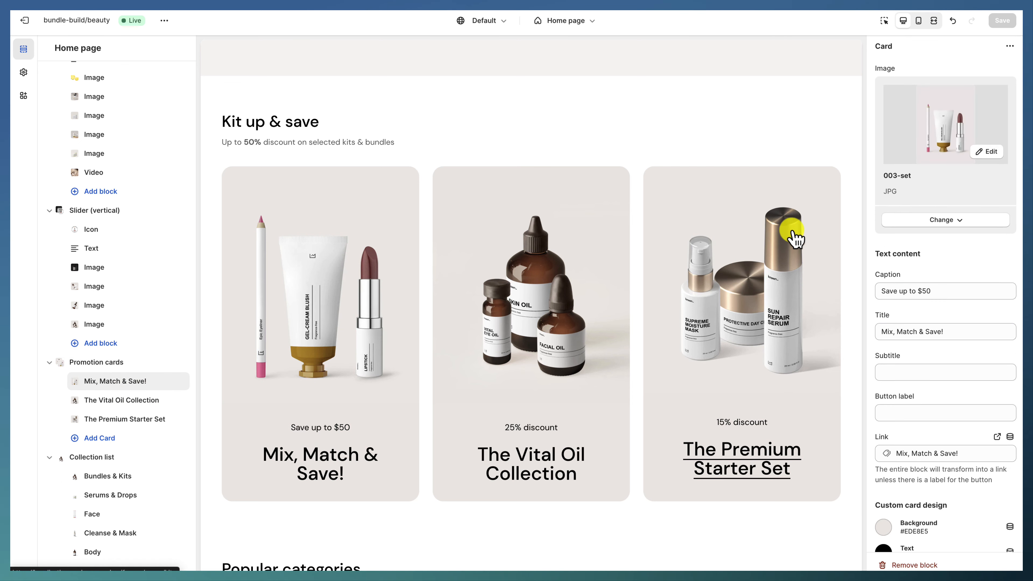
pyautogui.scroll(-2, 976, 460)
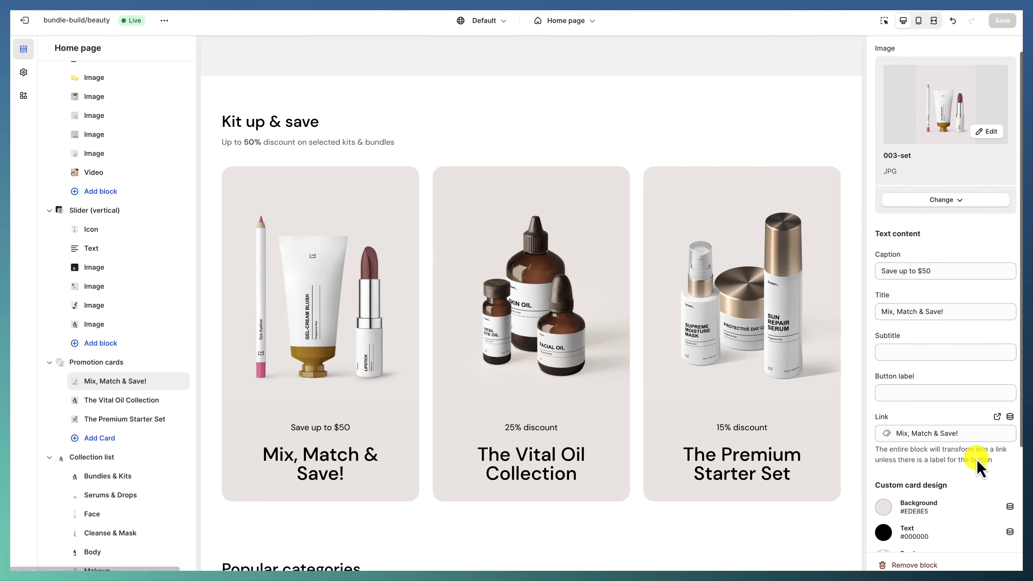
pyautogui.scroll(2, 890, 448)
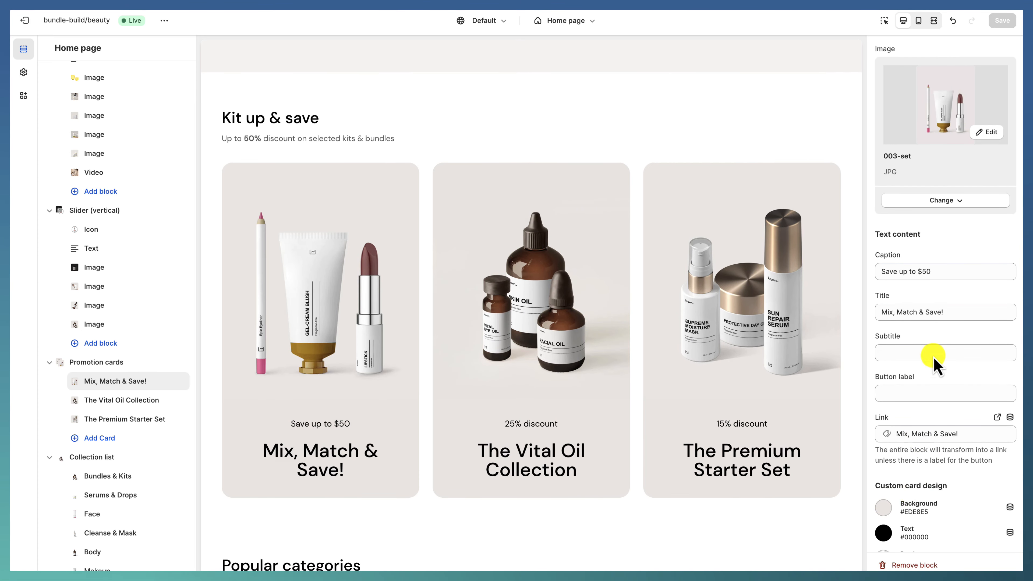
pyautogui.scroll(-4, 950, 338)
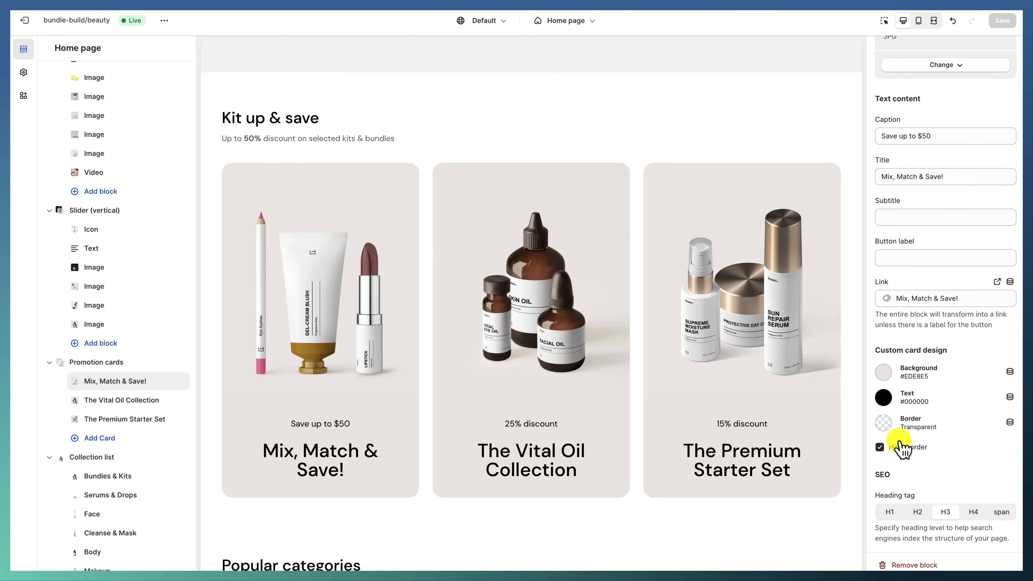
pyautogui.click(131, 402)
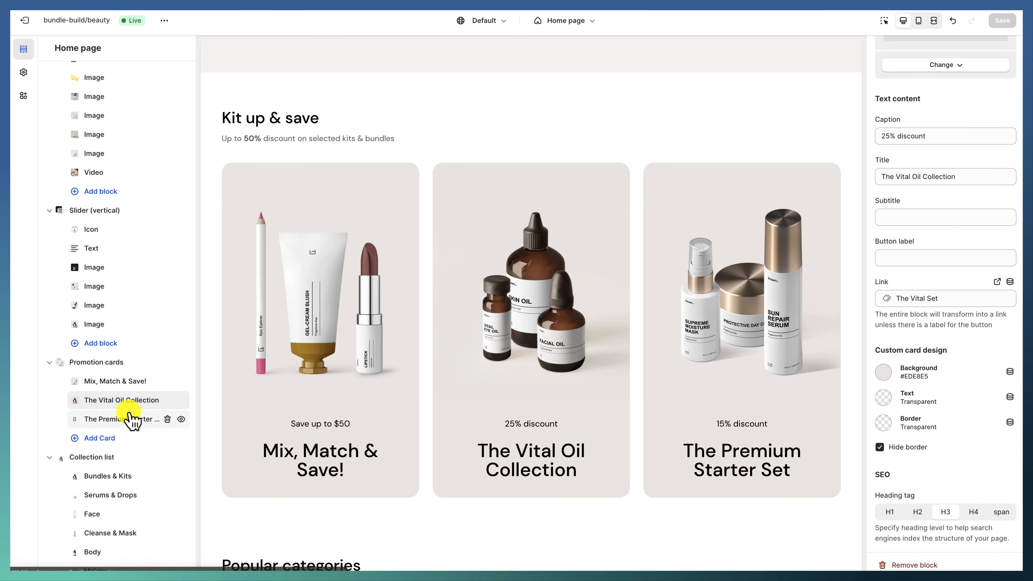
pyautogui.click(130, 419)
# Open the Collection list section and review its slider preview, heading and layout settings.
pyautogui.click(120, 457)
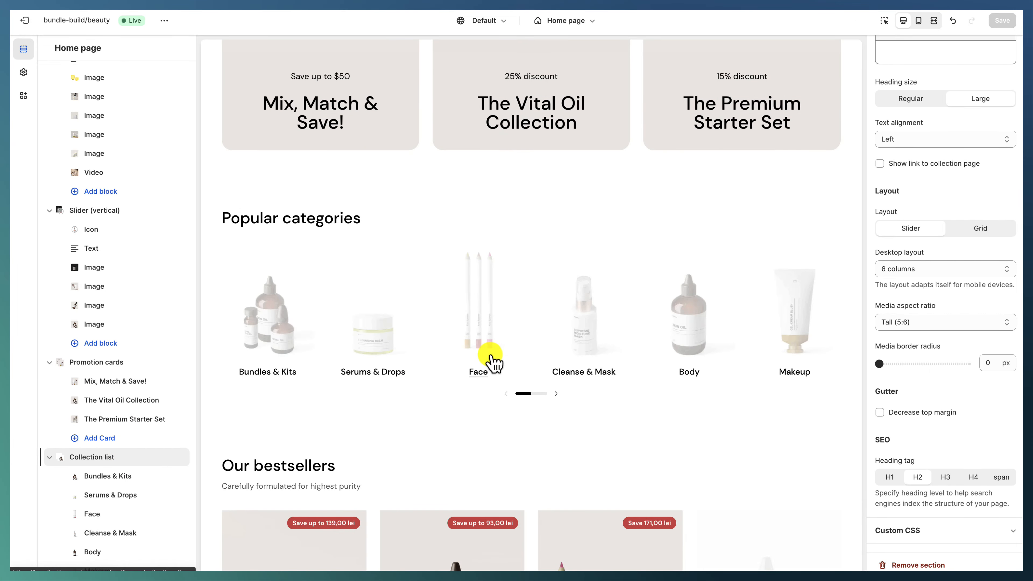
pyautogui.moveTo(588, 350); pyautogui.dragTo(364, 334)
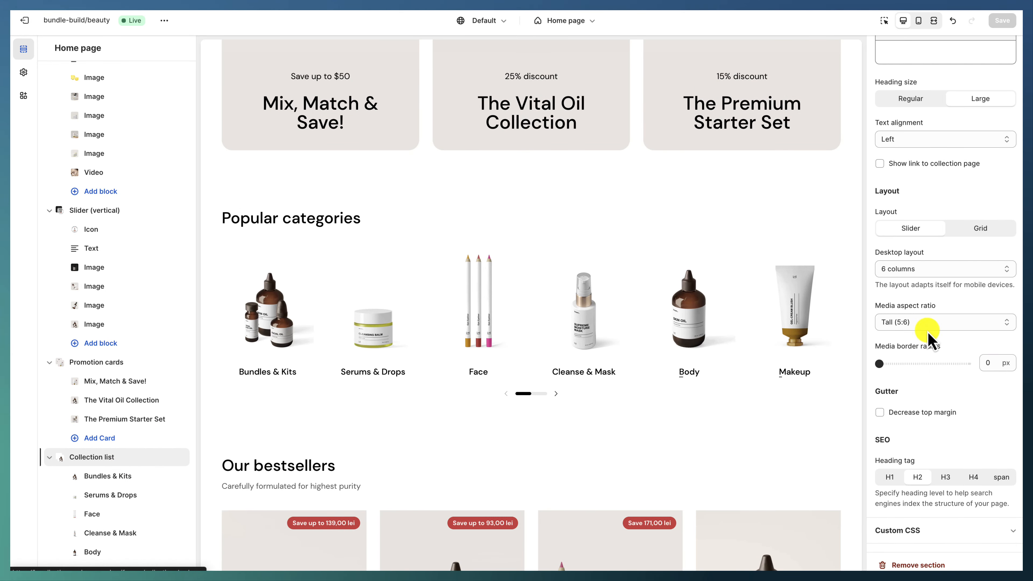
pyautogui.scroll(3, 955, 333)
pyautogui.scroll(-3, 948, 333)
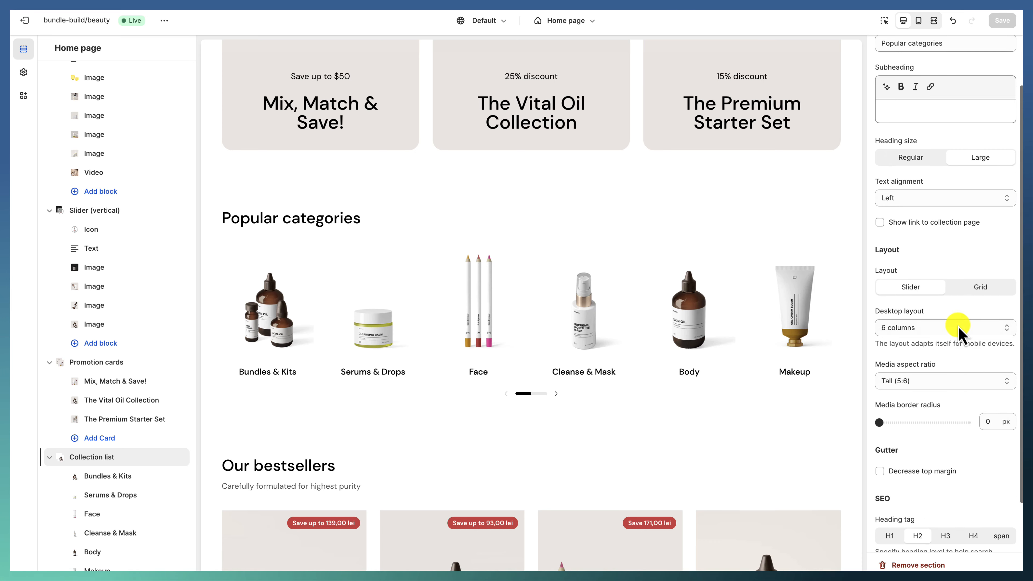
# Check the remaining Collection list settings and inspect the collection and image of its Makeup, Body and Cleanse & Mask blocks.
pyautogui.scroll(-5, 138, 452)
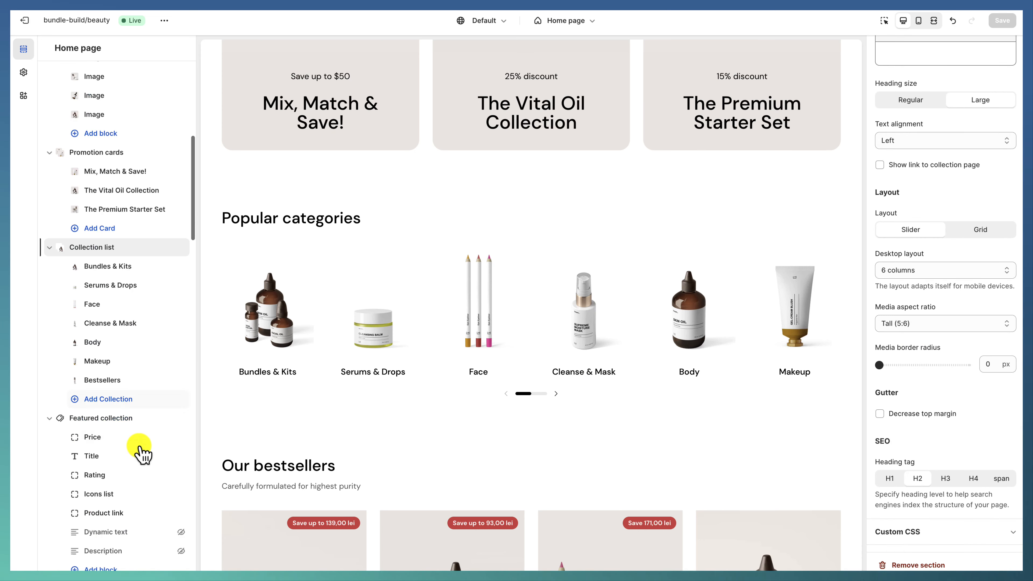
pyautogui.click(117, 361)
pyautogui.click(113, 342)
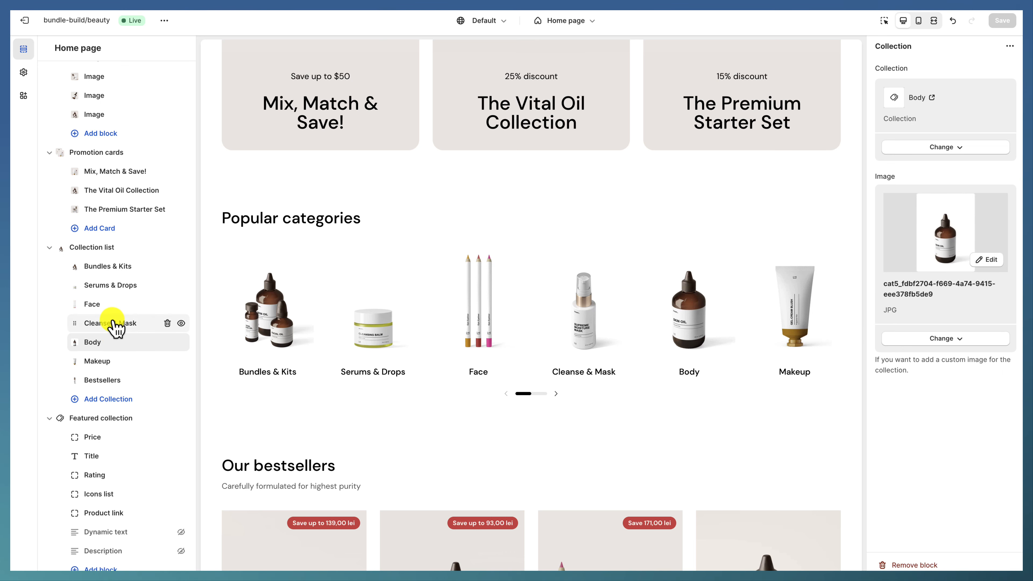
pyautogui.click(116, 324)
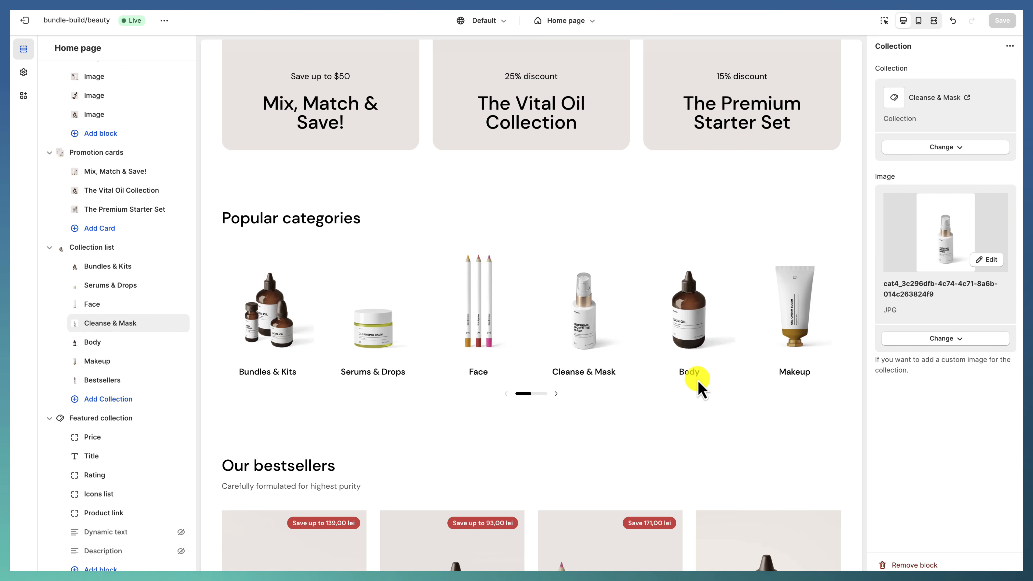
# Open the Featured collection section and review its heading, layout and collection settings, blocks and product grid preview.
pyautogui.click(106, 423)
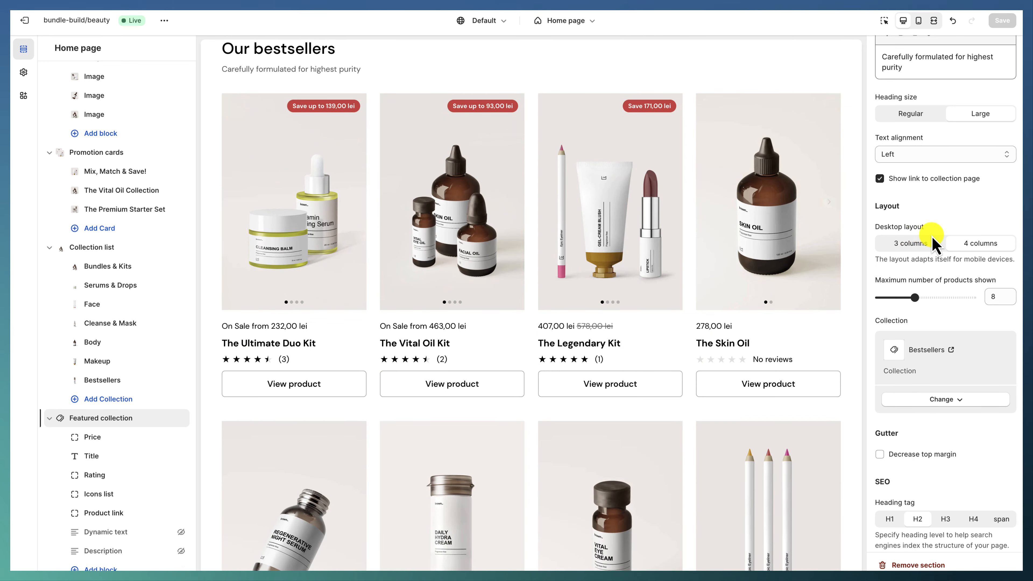
pyautogui.scroll(3, 931, 231)
pyautogui.scroll(-2, 919, 231)
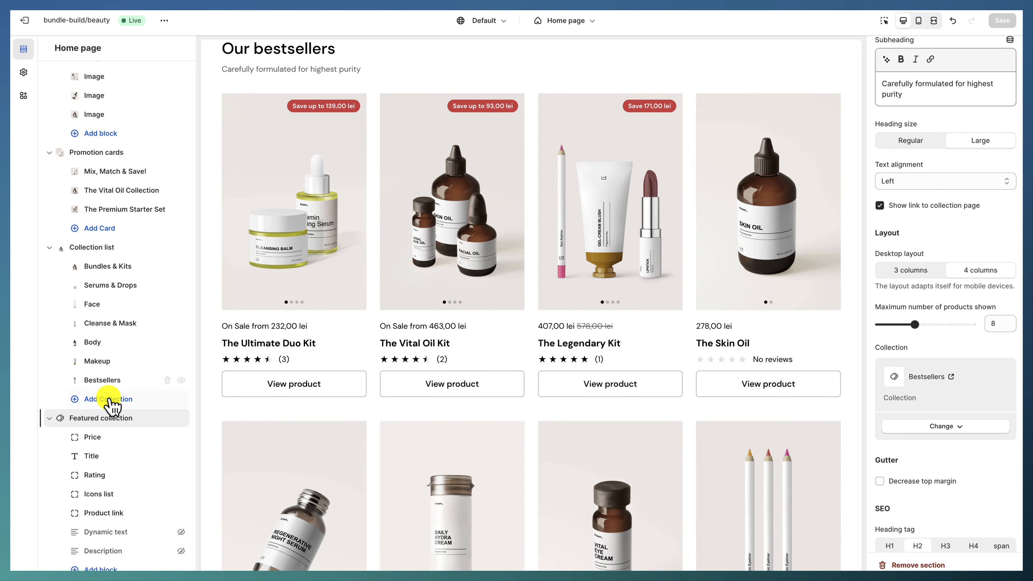
pyautogui.scroll(-3, 109, 402)
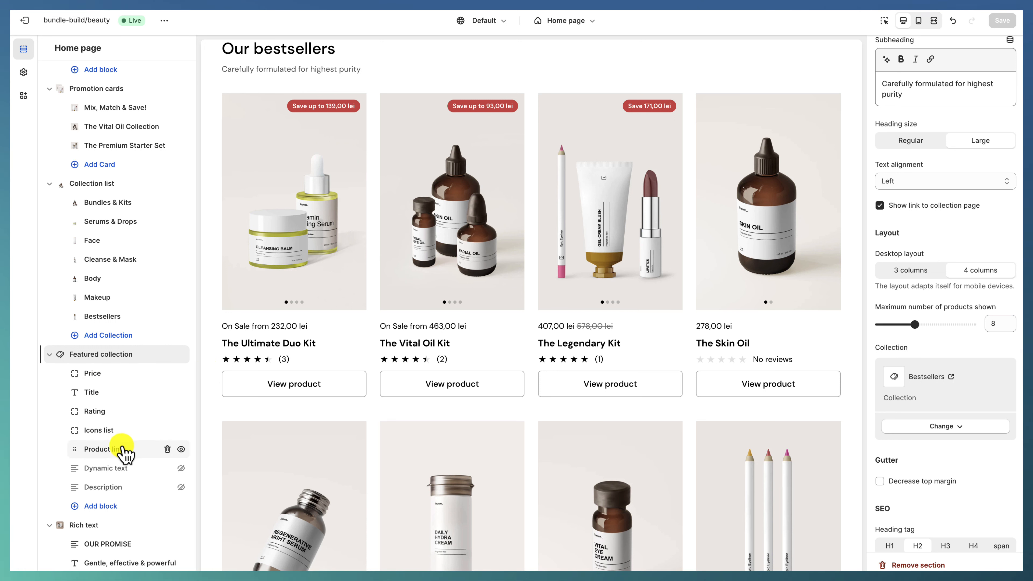
pyautogui.scroll(-5, 366, 358)
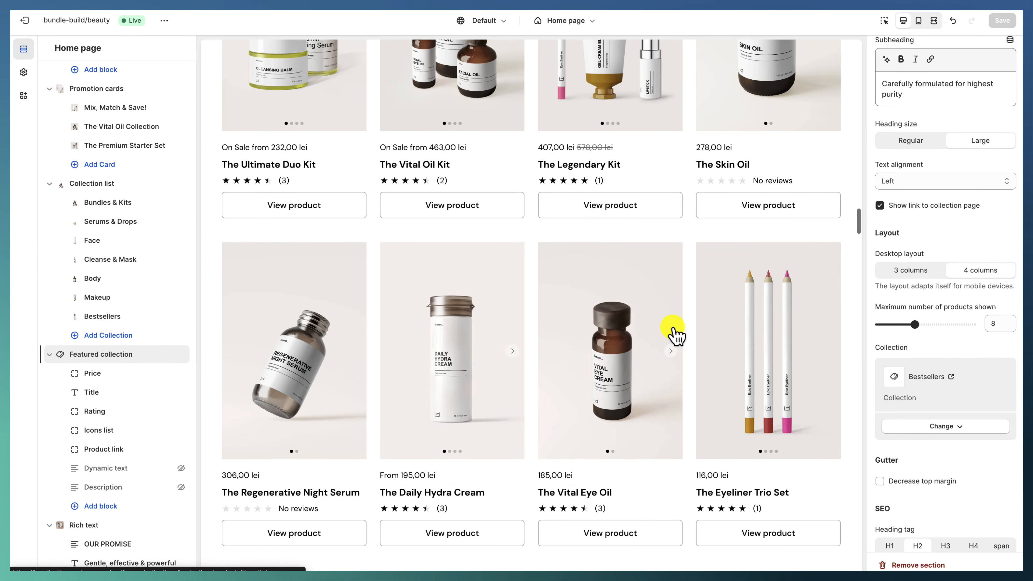
pyautogui.scroll(-2, 911, 163)
pyautogui.scroll(4, 918, 196)
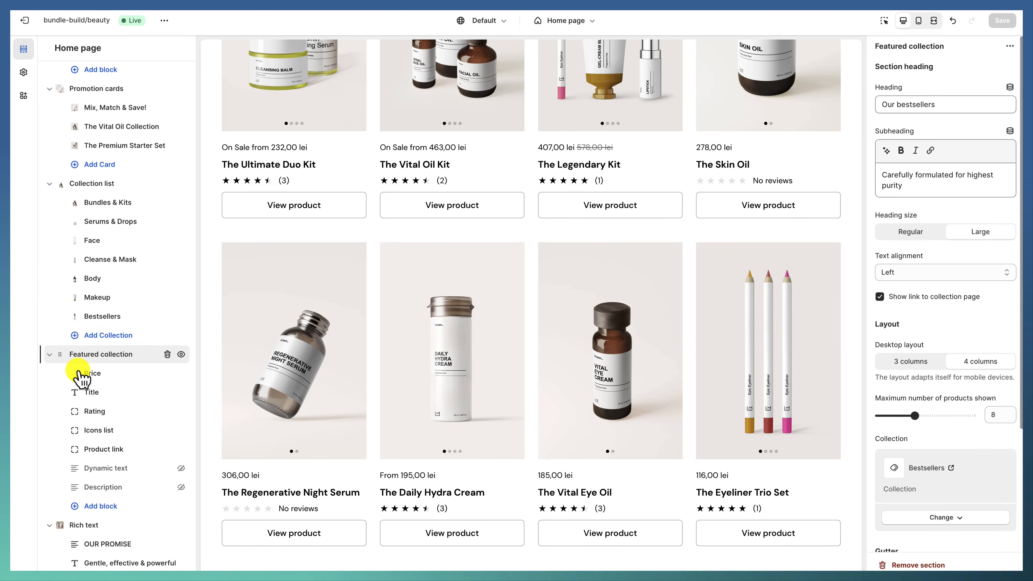
# Open the Rich text section below Featured collection and review its image, card height, alignment, custom card design and gutter settings.
pyautogui.scroll(-3, 97, 402)
pyautogui.click(94, 402)
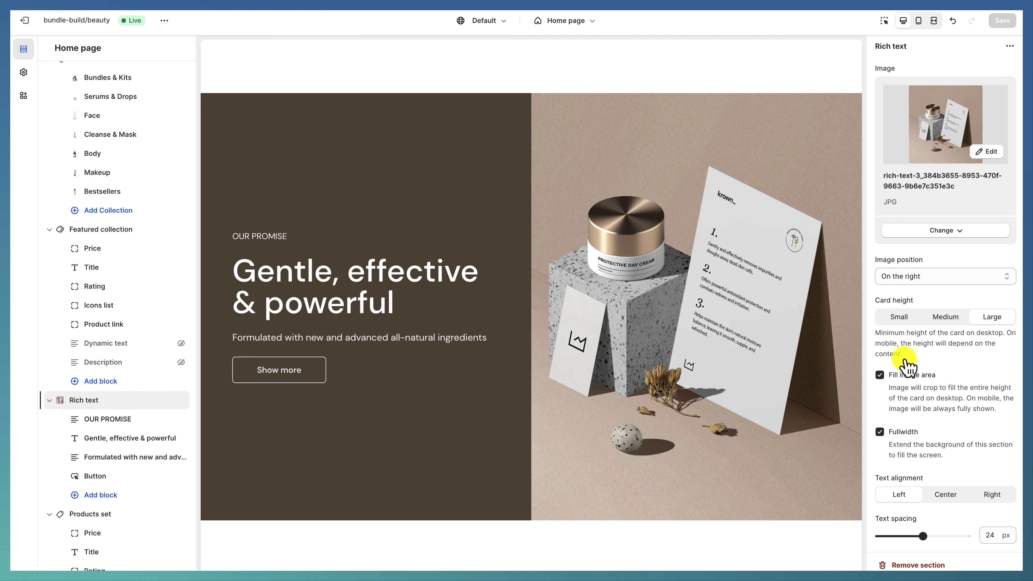
pyautogui.scroll(-3, 899, 409)
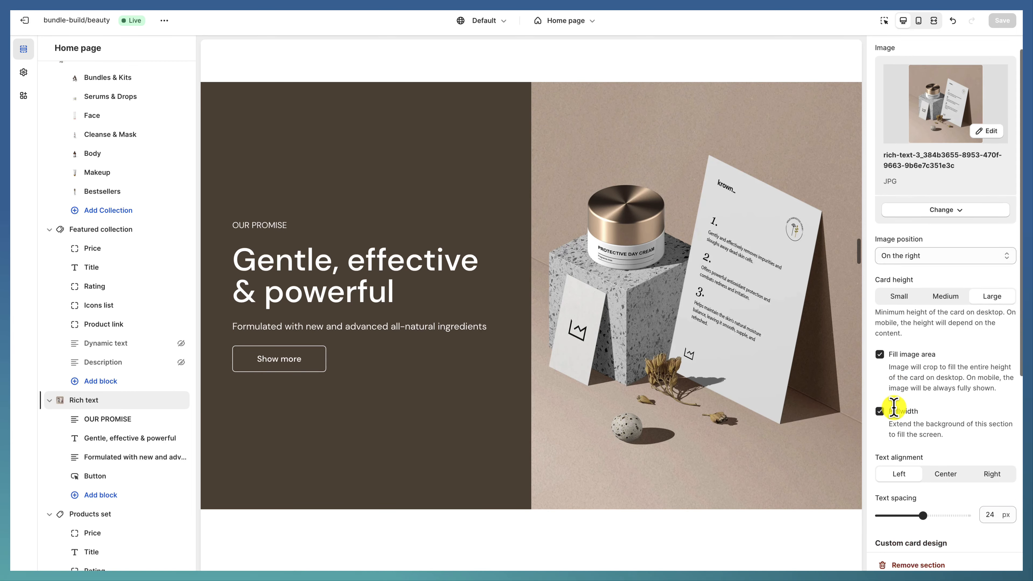
pyautogui.scroll(-2, 906, 389)
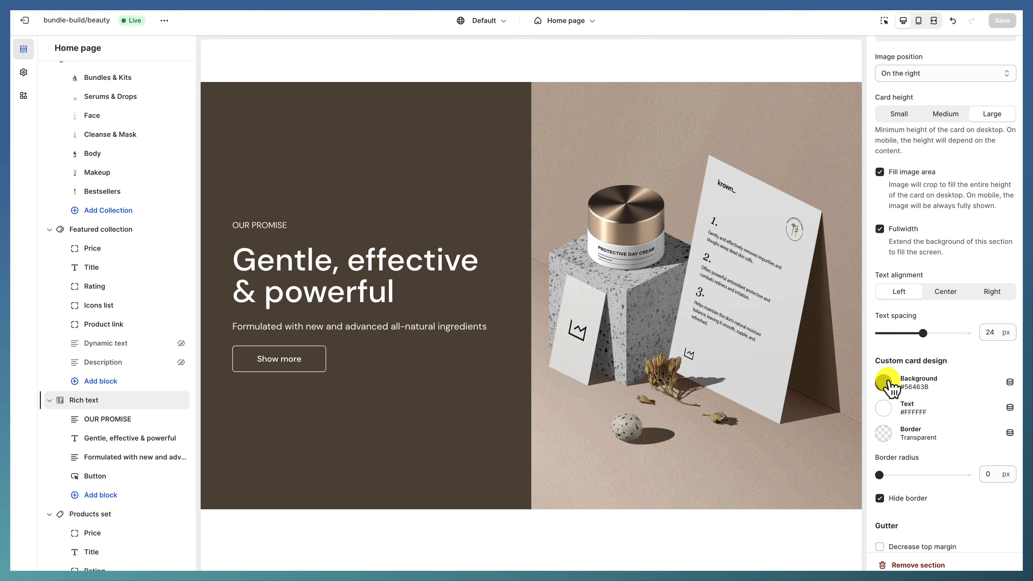
pyautogui.scroll(-3, 906, 435)
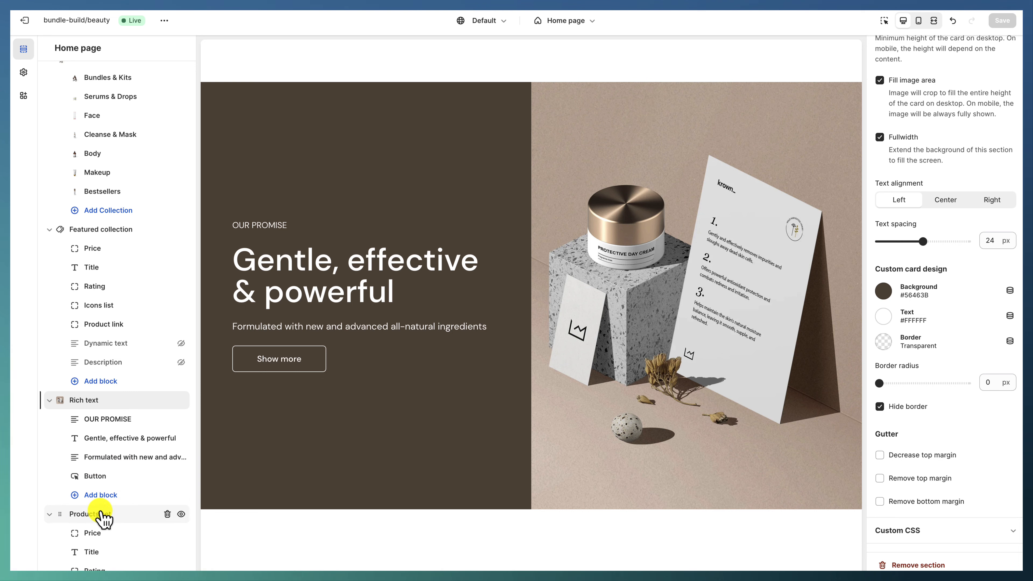
# Inspect the Rich text section's OUR PROMISE text, Gentle, effective & powerful heading and Formulated with new and advanced text blocks.
pyautogui.click(130, 423)
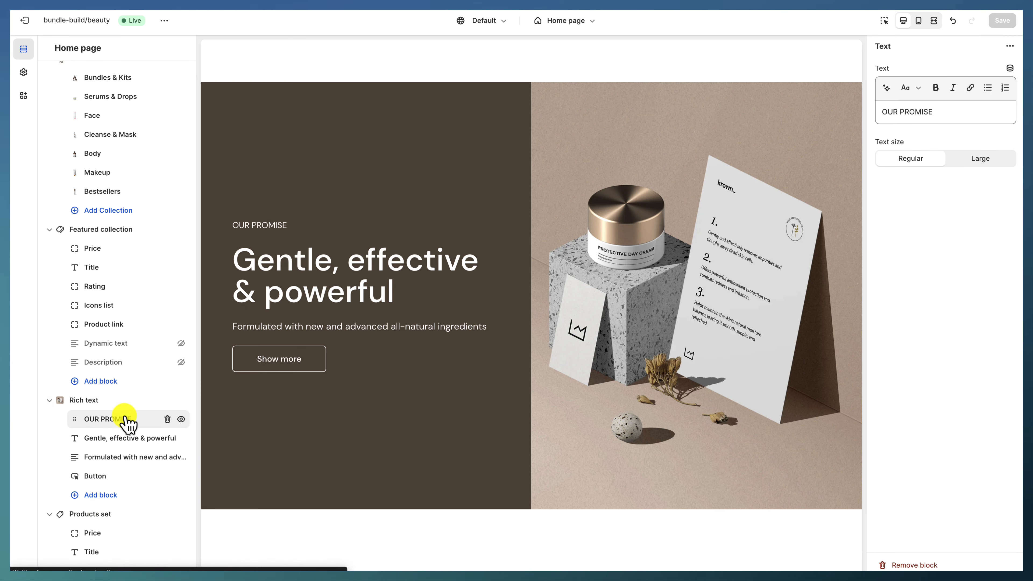
pyautogui.click(122, 436)
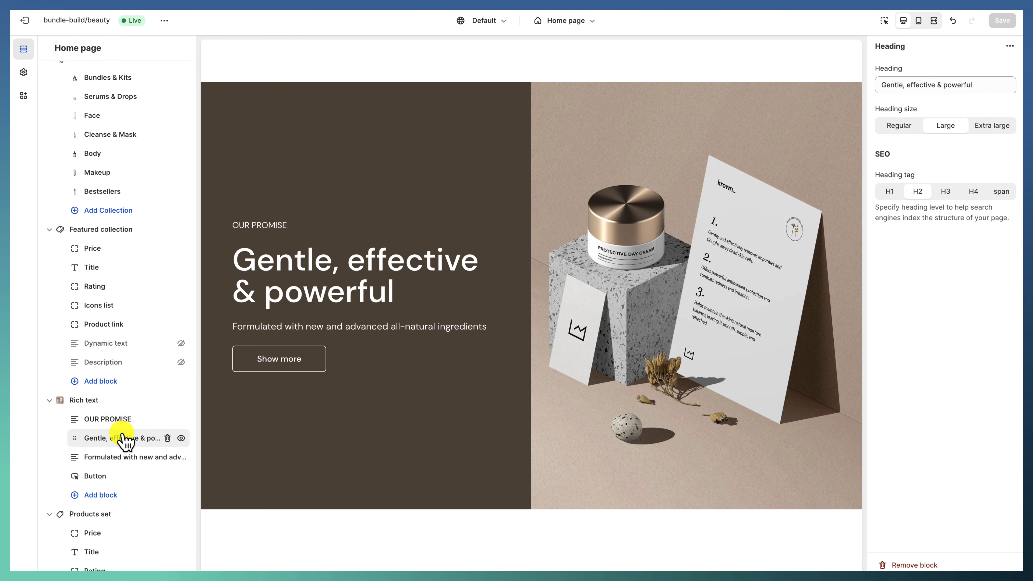
pyautogui.click(122, 457)
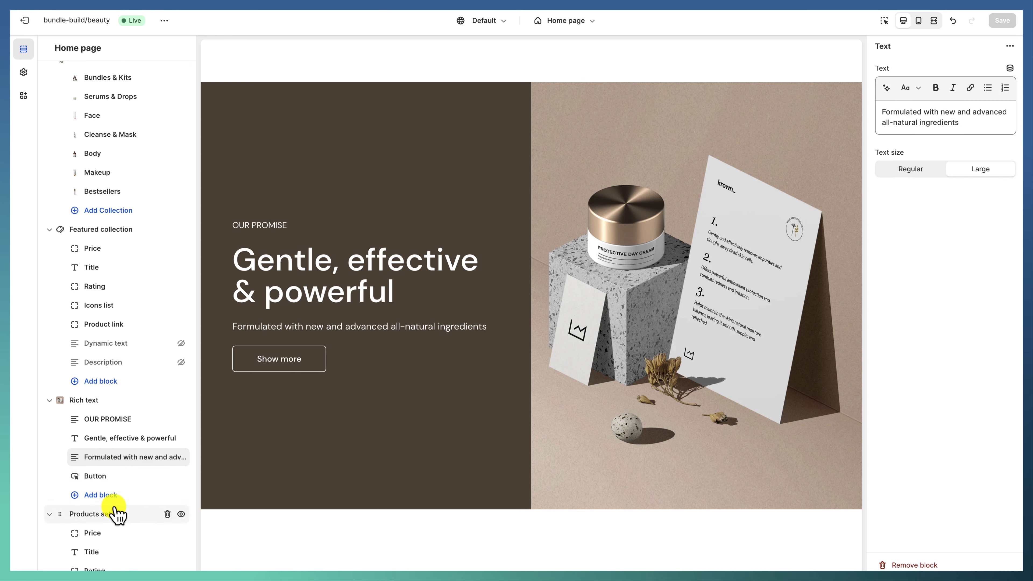
# Open the Products set section and pick Dark Turquoise for the eyeliner, Dark Golden Rod for the blush and Purple for the lipstick in the preview.
pyautogui.scroll(-1, 115, 510)
pyautogui.click(117, 466)
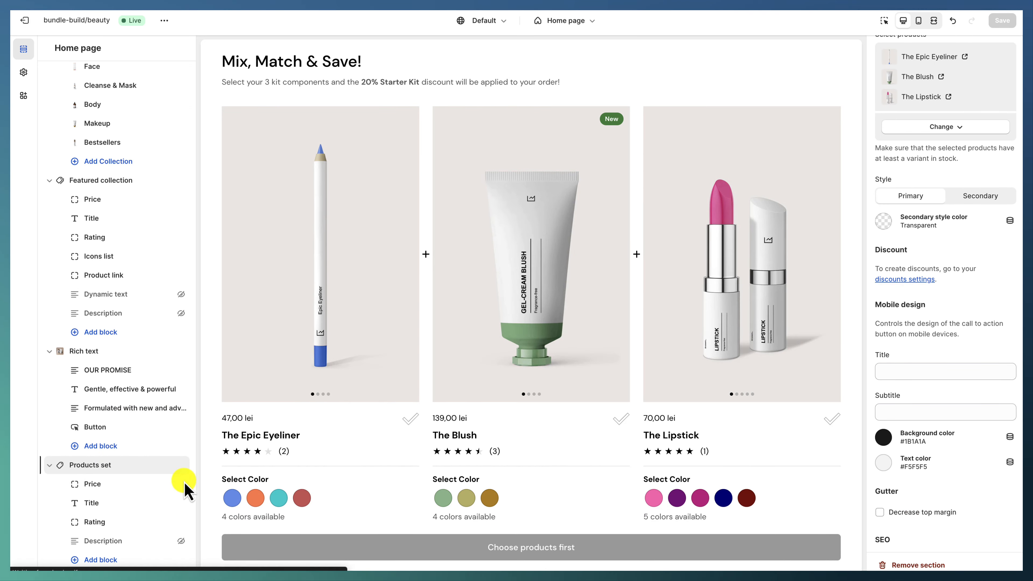
pyautogui.scroll(-1, 181, 494)
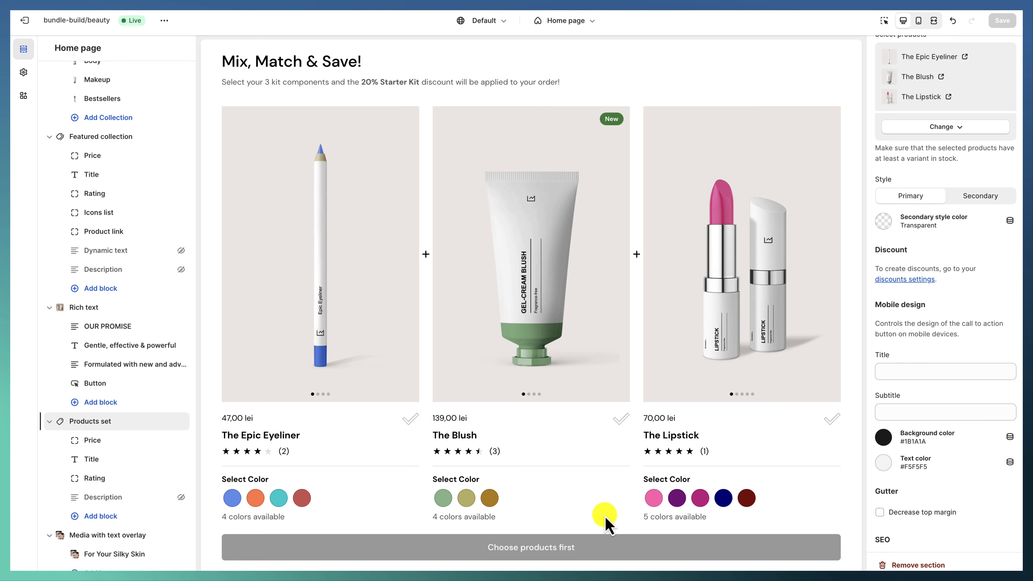
pyautogui.click(279, 497)
pyautogui.click(489, 498)
pyautogui.click(677, 498)
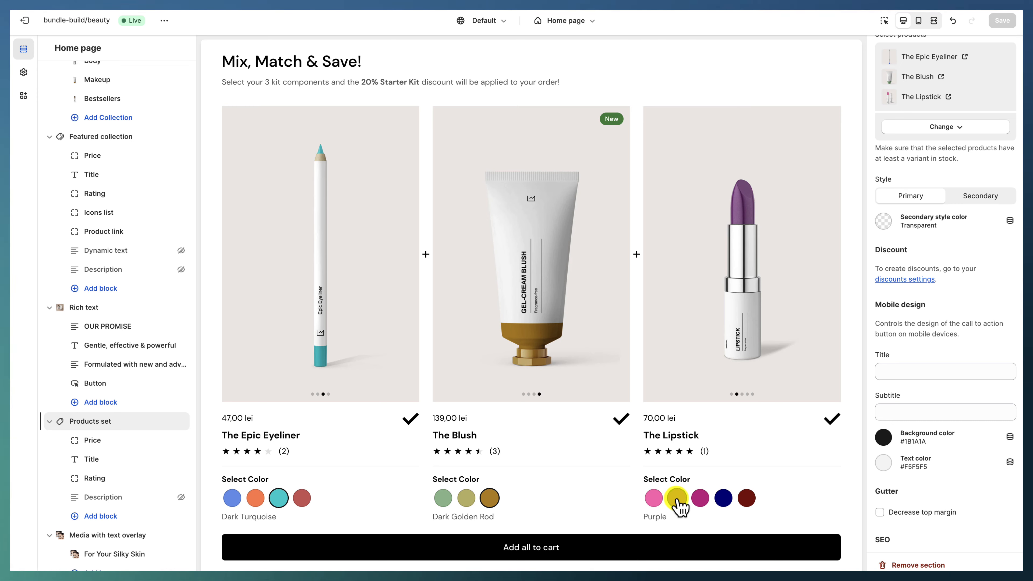
# Review the Products set section's heading, selected products, style, discount and mobile design settings.
pyautogui.scroll(4, 996, 323)
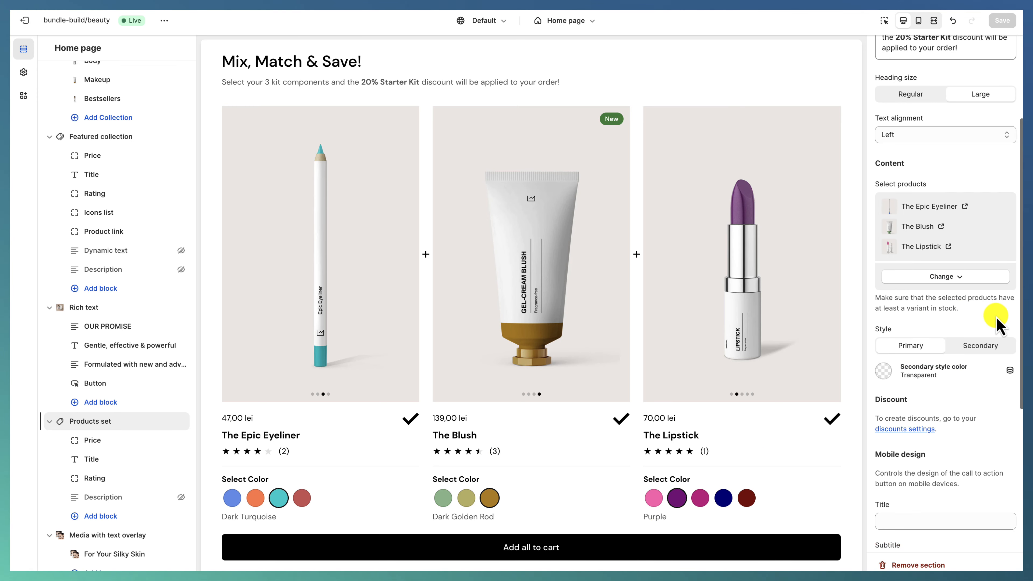
pyautogui.scroll(-4, 935, 354)
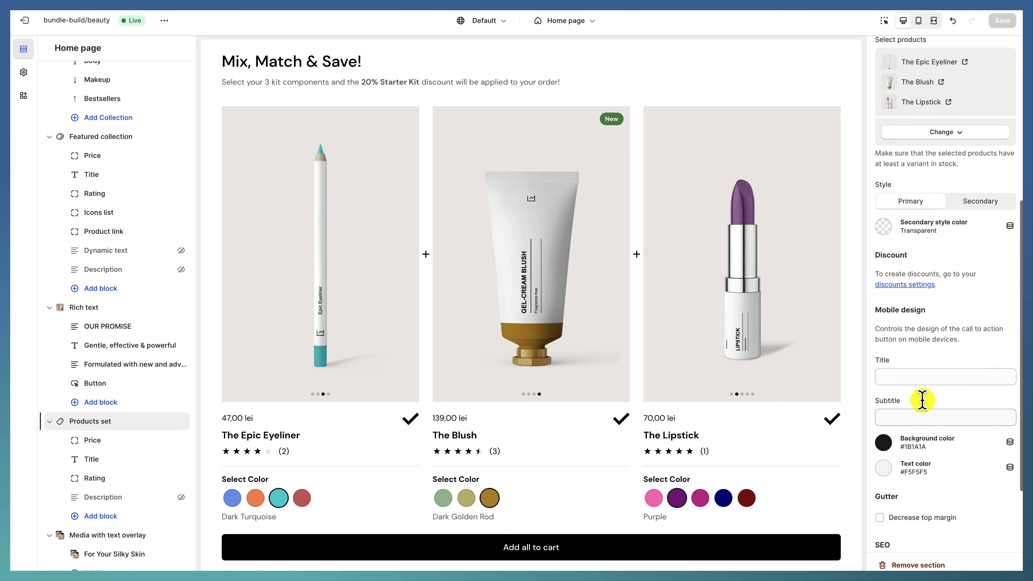
pyautogui.scroll(7, 923, 399)
# Inspect the For Your Silky Skin block's image, video, text content and custom card design in the first Media with text overlay section.
pyautogui.scroll(-4, 71, 399)
pyautogui.click(100, 403)
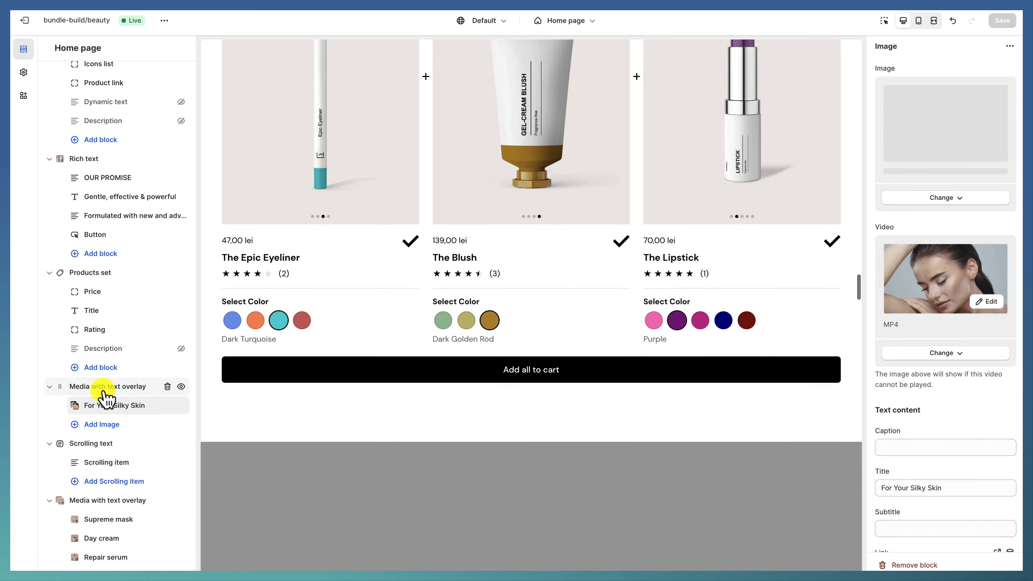
pyautogui.click(104, 391)
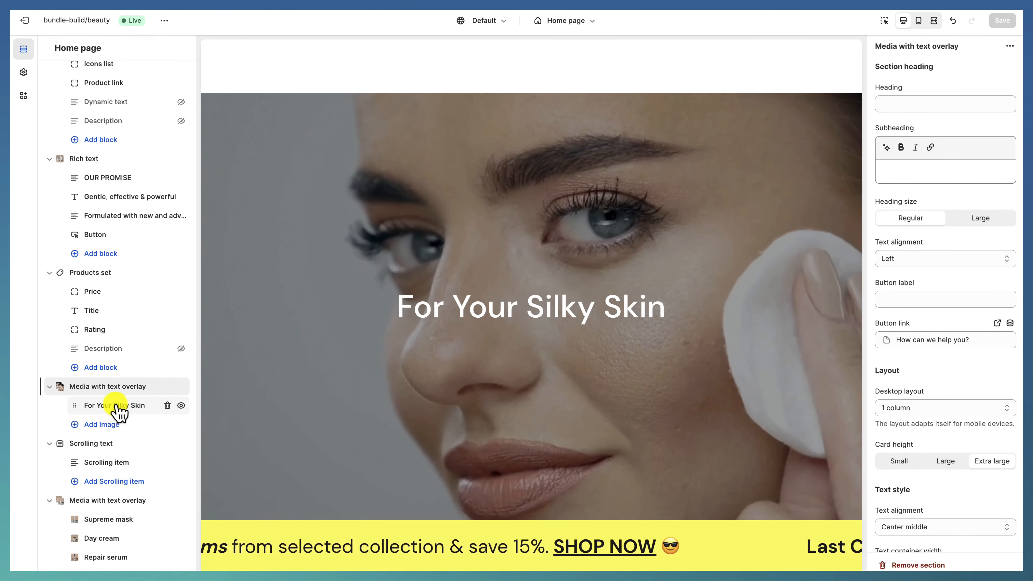
pyautogui.click(117, 406)
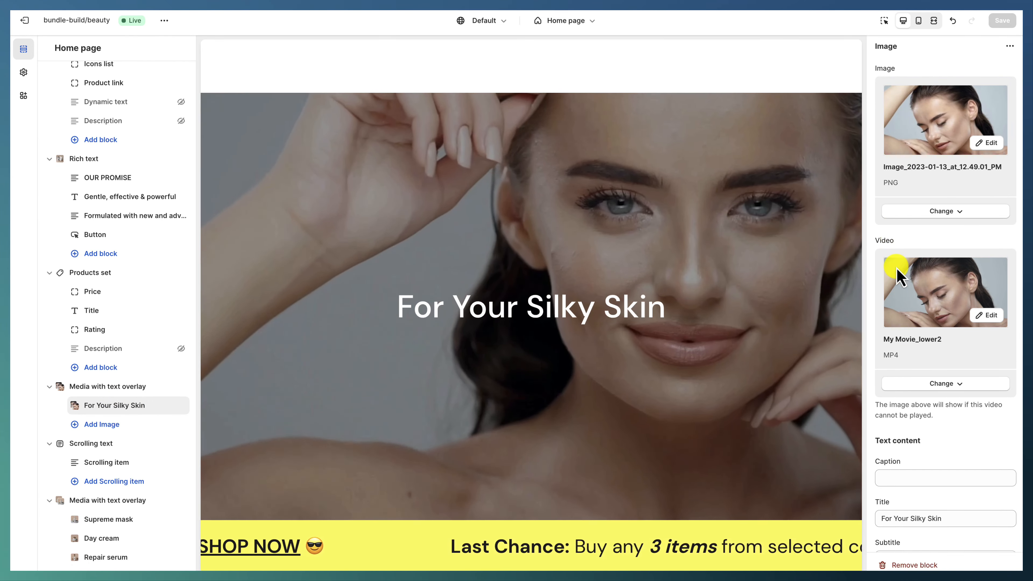
pyautogui.scroll(-5, 897, 271)
pyautogui.moveTo(883, 323); pyautogui.dragTo(939, 323)
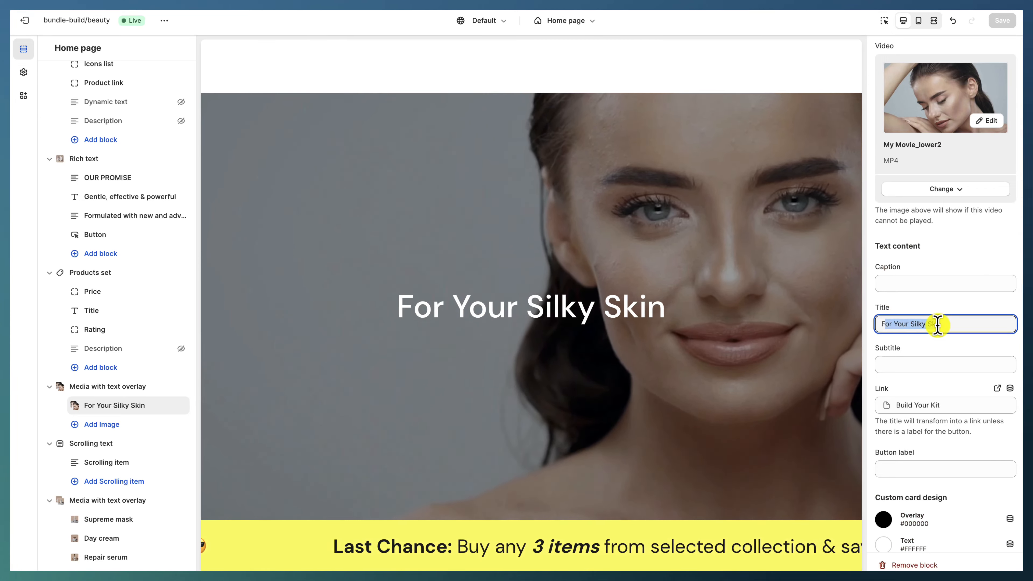
pyautogui.scroll(-2, 931, 366)
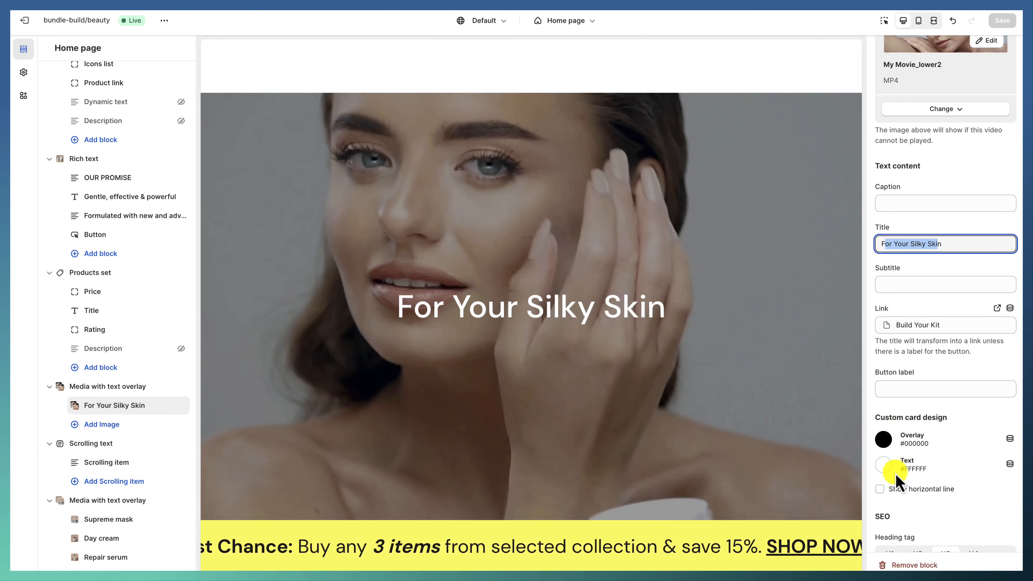
# Review the first Media with text overlay section's heading, card height, text style and button settings, and examine its desktop layout options.
pyautogui.click(129, 386)
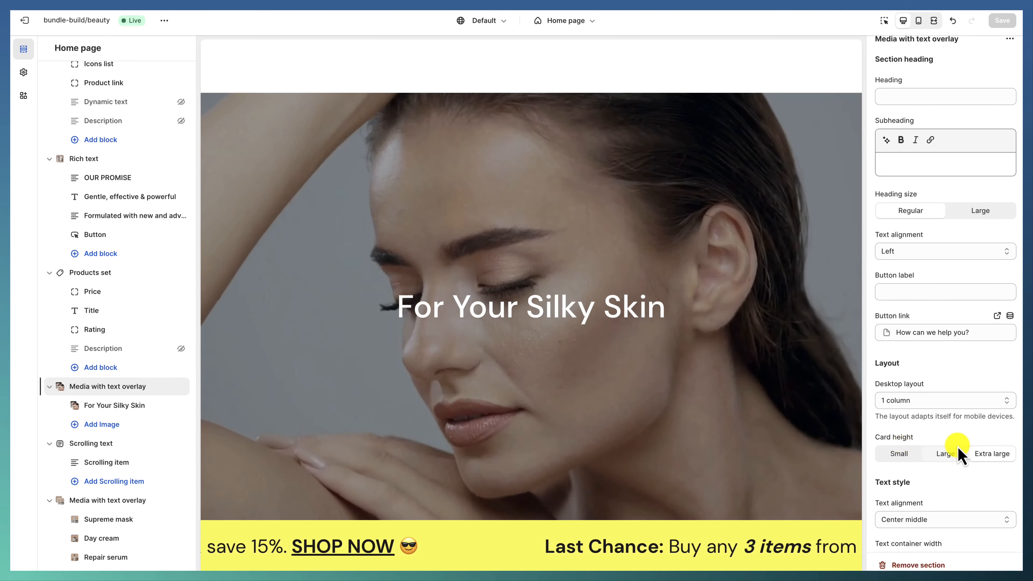
pyautogui.scroll(-2, 984, 452)
pyautogui.scroll(-10, 963, 425)
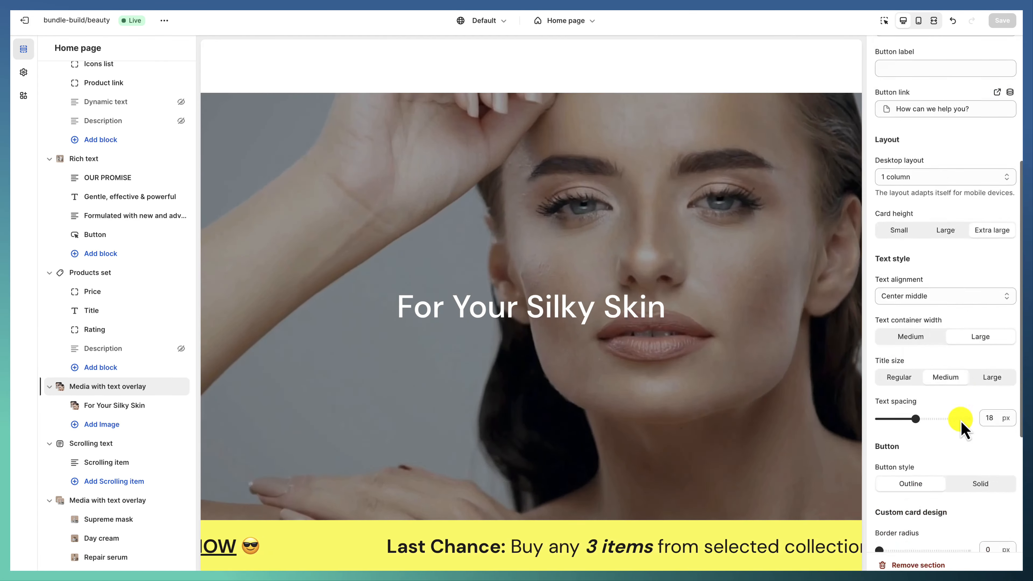
pyautogui.scroll(10, 964, 428)
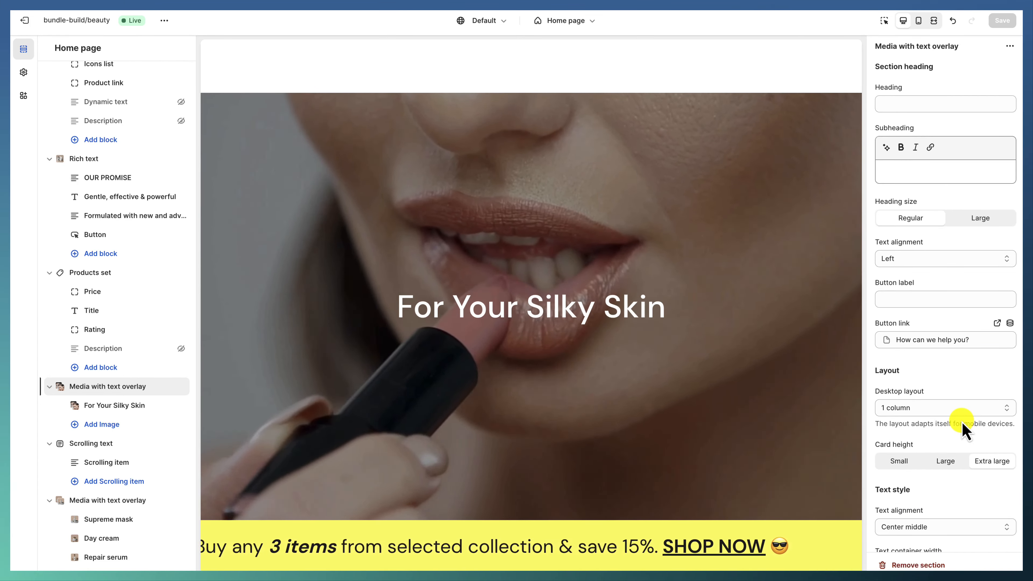
pyautogui.click(963, 410)
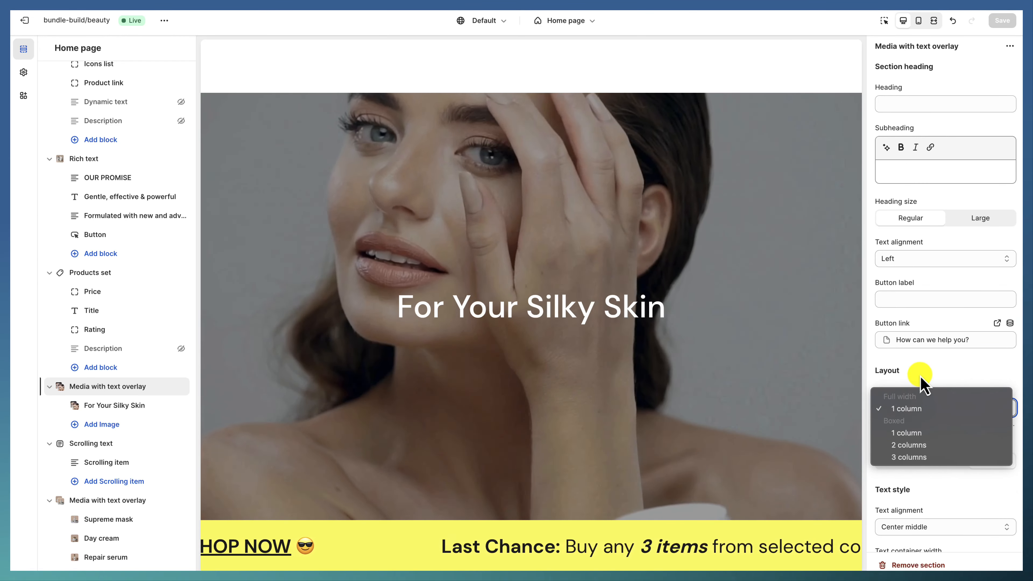
pyautogui.click(908, 433)
# Open the Scrolling text section and try its Remove top margin option, toggling it off and back on.
pyautogui.click(73, 444)
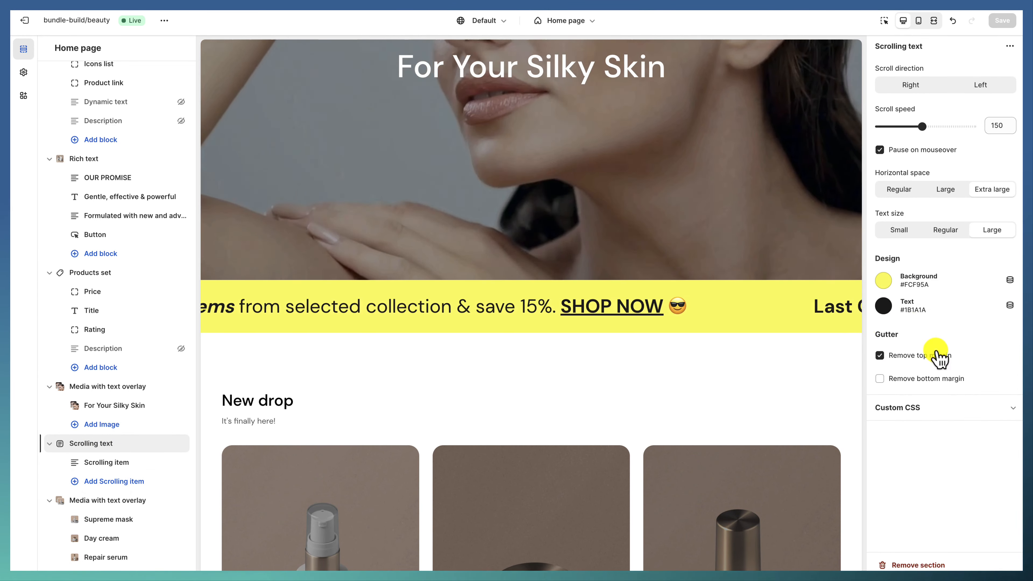
pyautogui.click(923, 358)
pyautogui.click(920, 355)
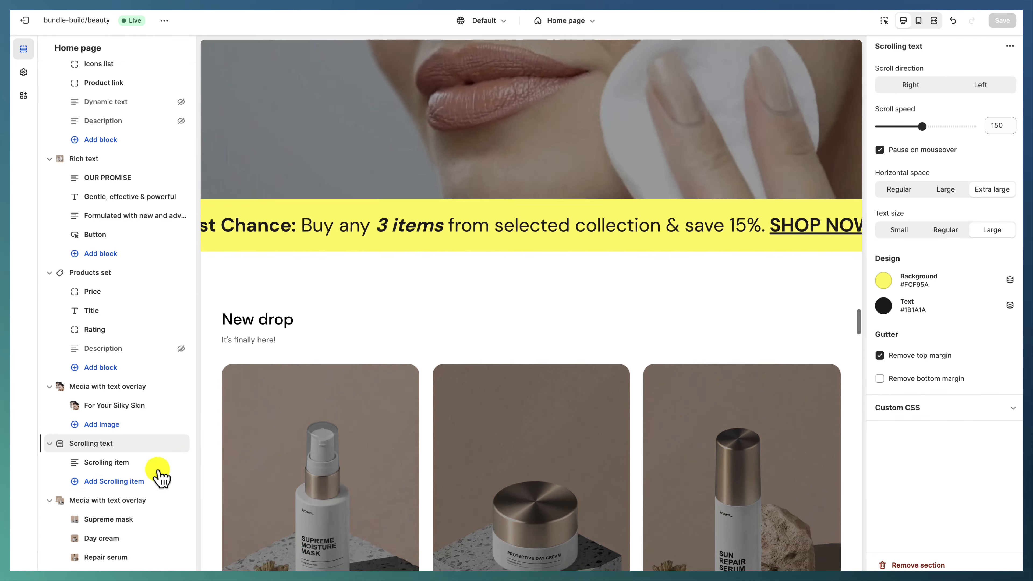
# Open the New drop Media with text overlay section and examine its desktop layout options, keeping 3 columns.
pyautogui.click(123, 500)
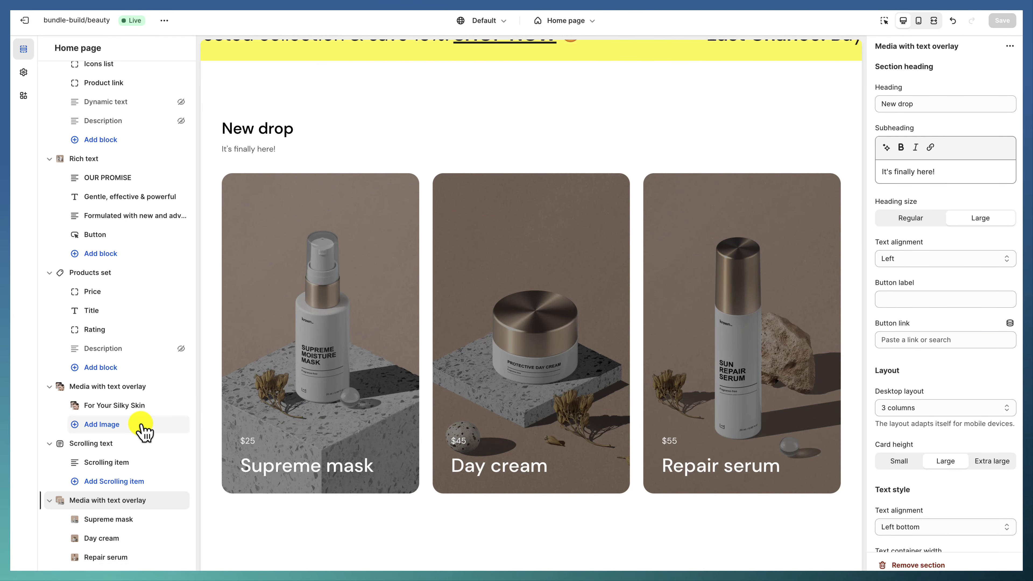
pyautogui.scroll(-3, 143, 427)
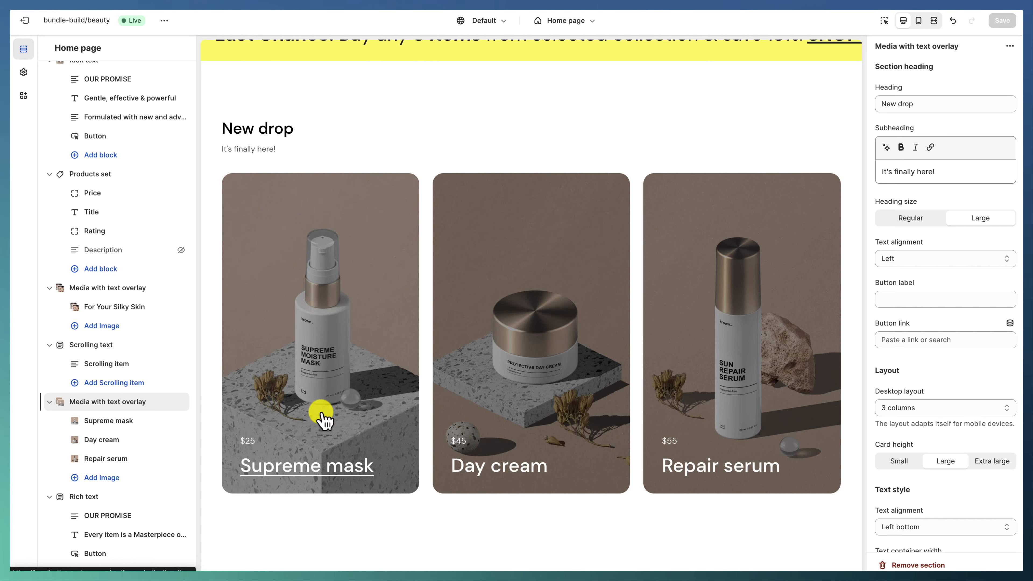
pyautogui.click(953, 415)
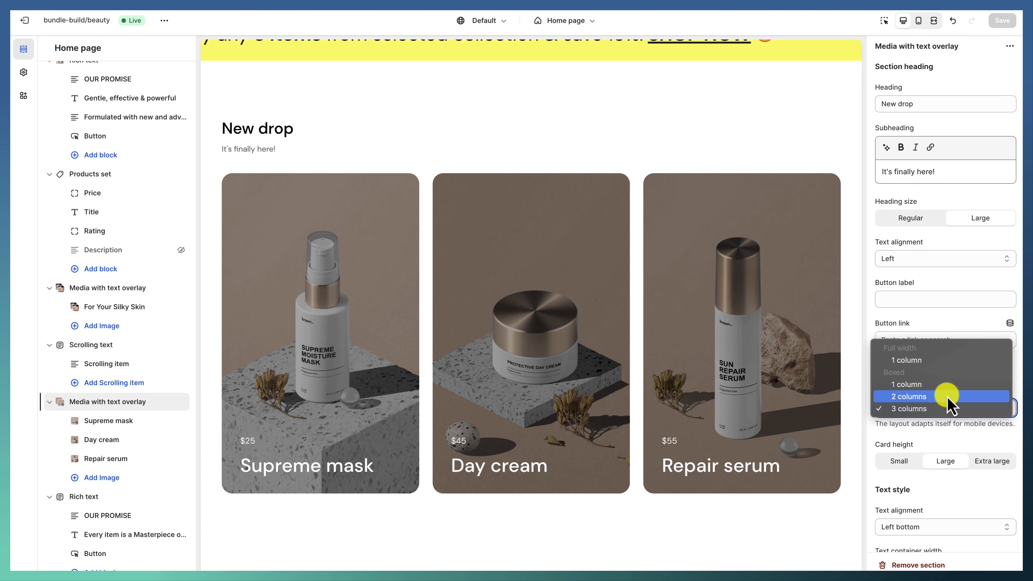
pyautogui.click(947, 407)
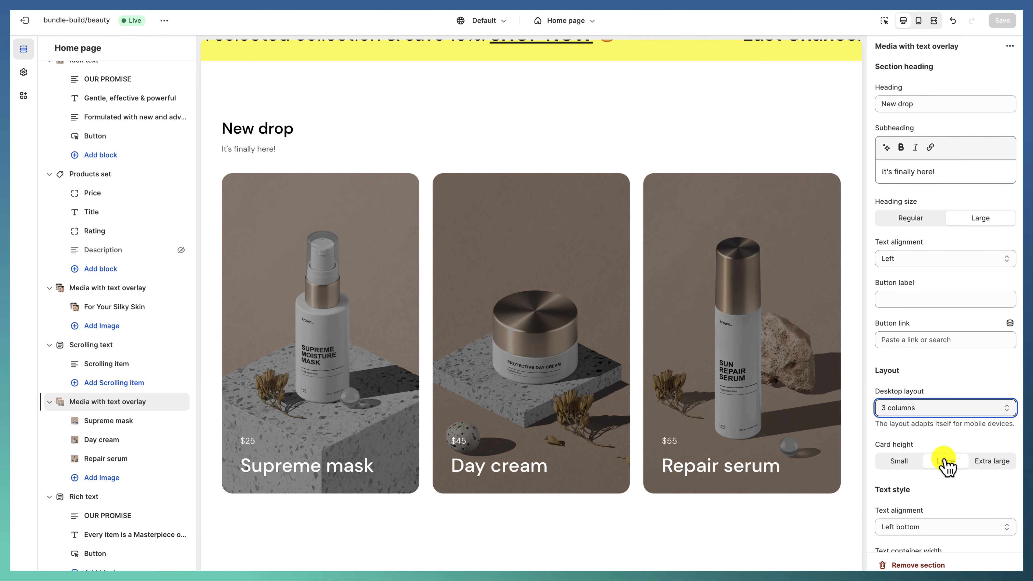
# Review the New drop section's card height, text style, button style, custom card design and gutter settings.
pyautogui.scroll(-5, 947, 464)
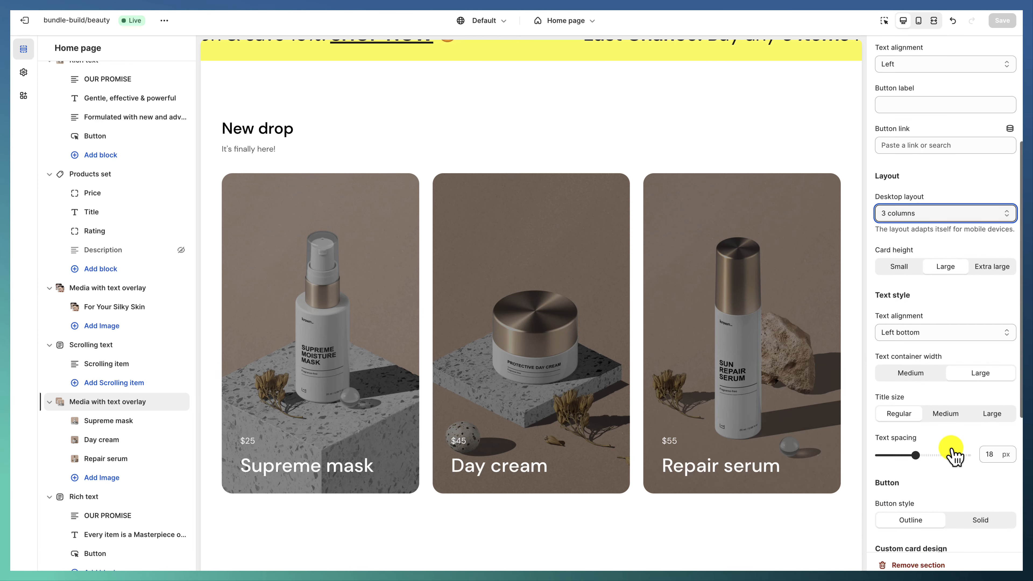
pyautogui.scroll(-3, 925, 337)
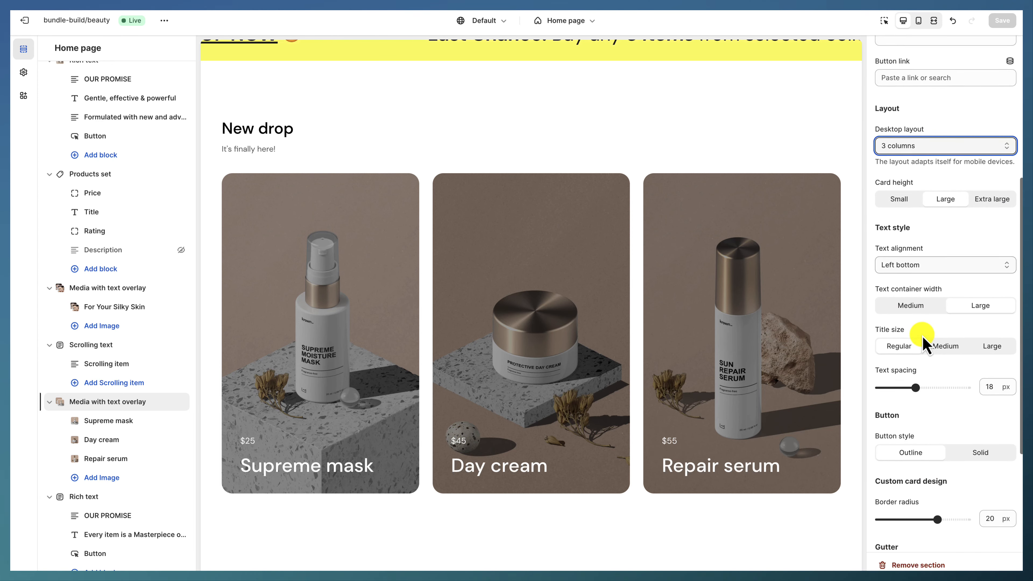
pyautogui.scroll(-1, 925, 344)
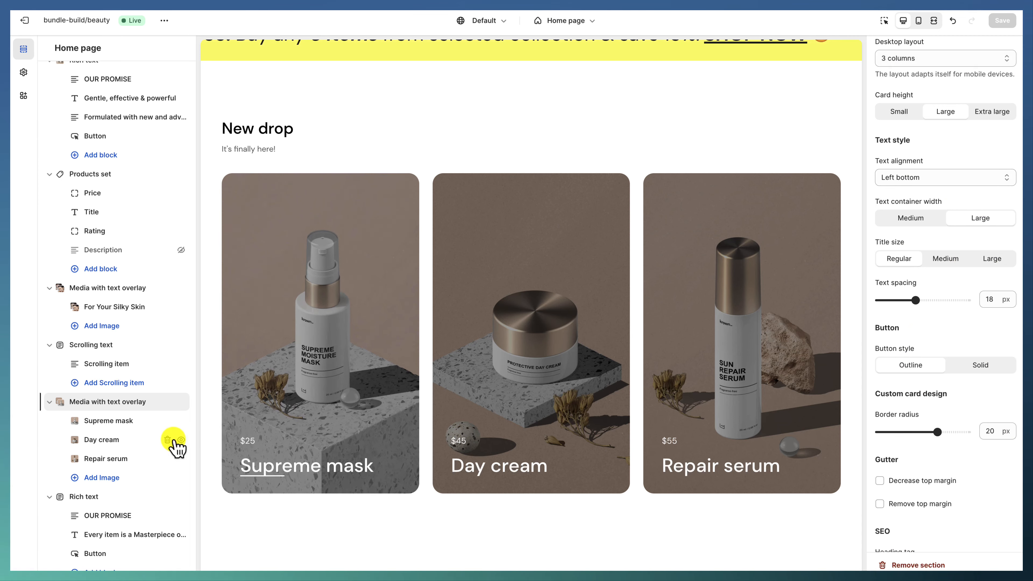
# Open the Masterpiece Rich text section, keep its image position at Don't show image, and inspect its OUR PROMISE and heading blocks.
pyautogui.scroll(-1, 150, 456)
pyautogui.click(118, 472)
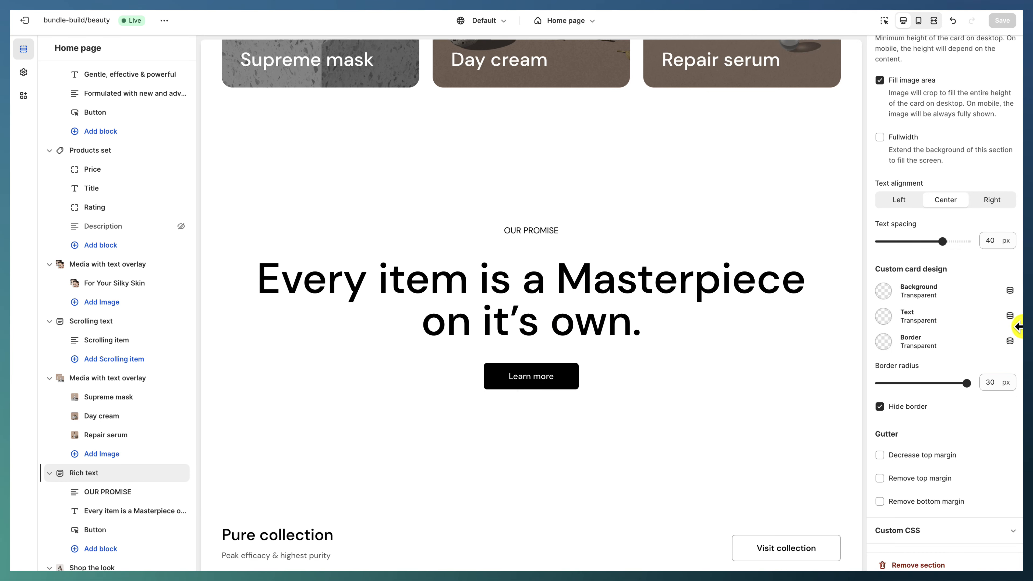
pyautogui.scroll(5, 951, 332)
pyautogui.click(918, 167)
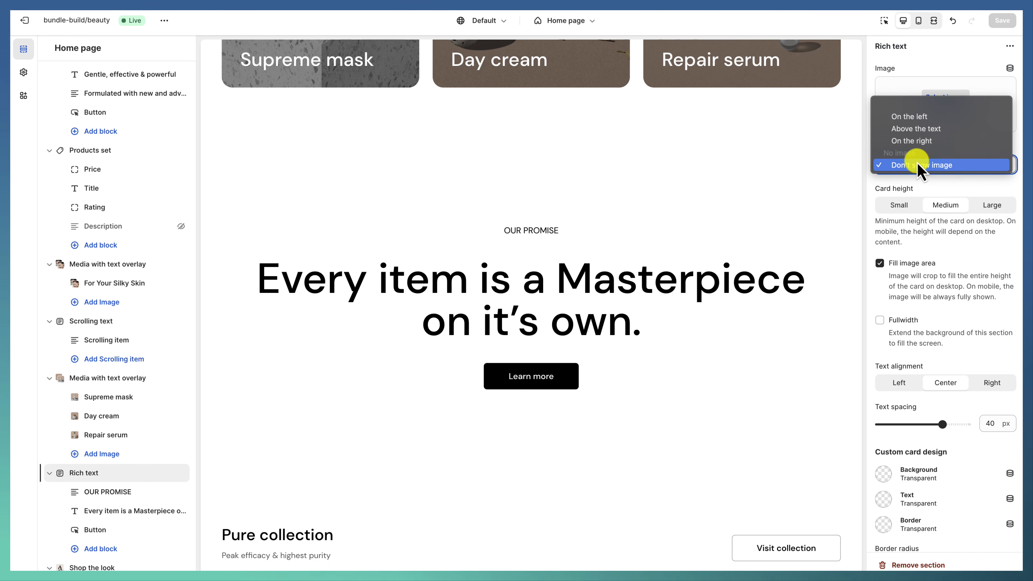
pyautogui.click(937, 166)
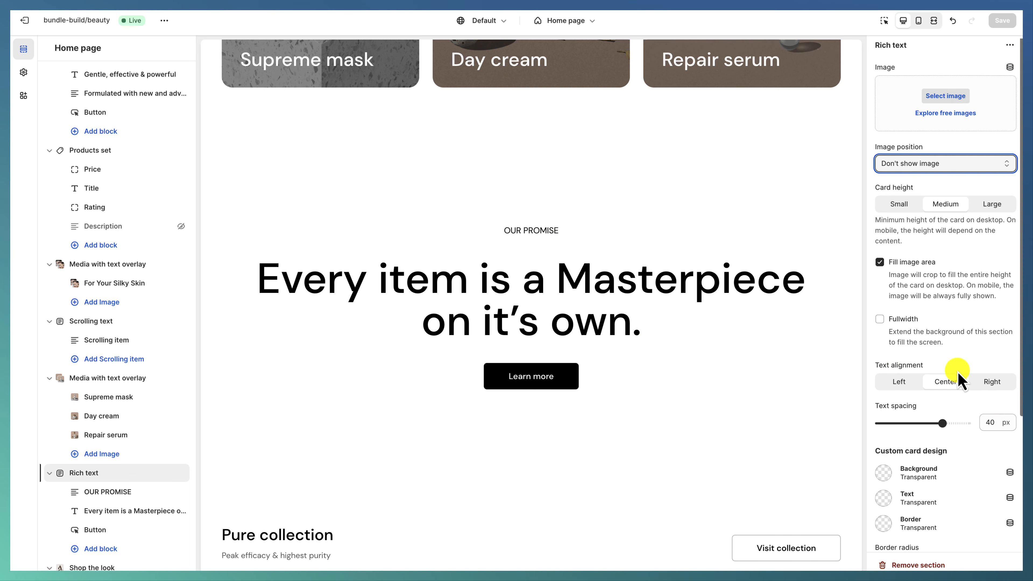
pyautogui.scroll(-5, 953, 368)
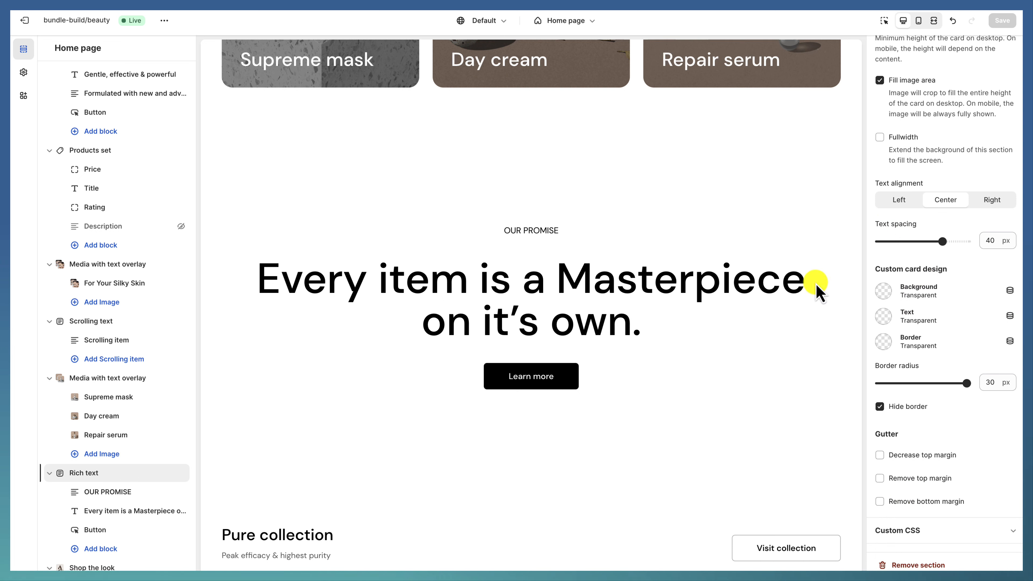
pyautogui.click(115, 492)
pyautogui.click(137, 511)
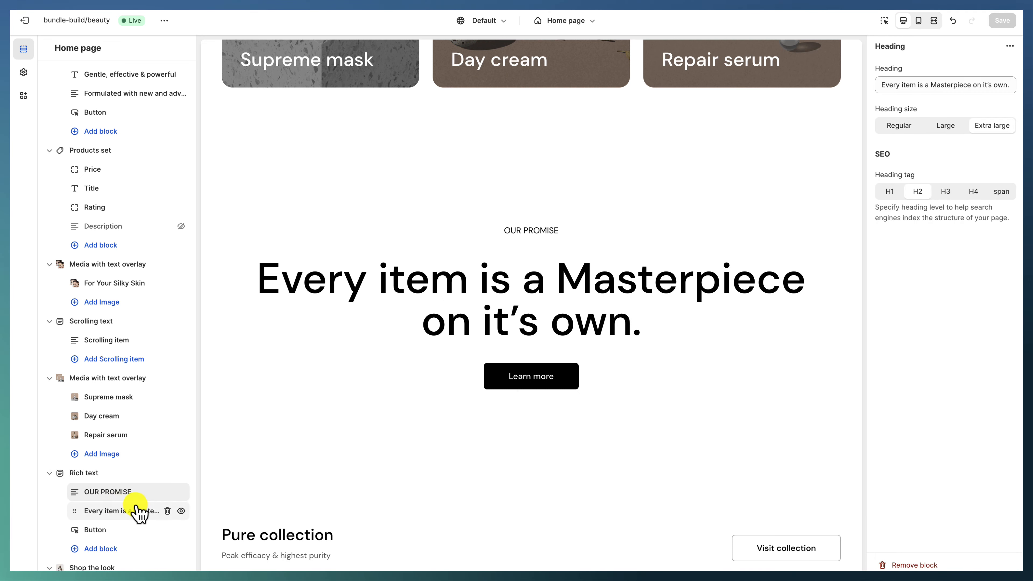
# Open the Shop the look section and view its products and image settings.
pyautogui.scroll(-3, 138, 513)
pyautogui.click(110, 450)
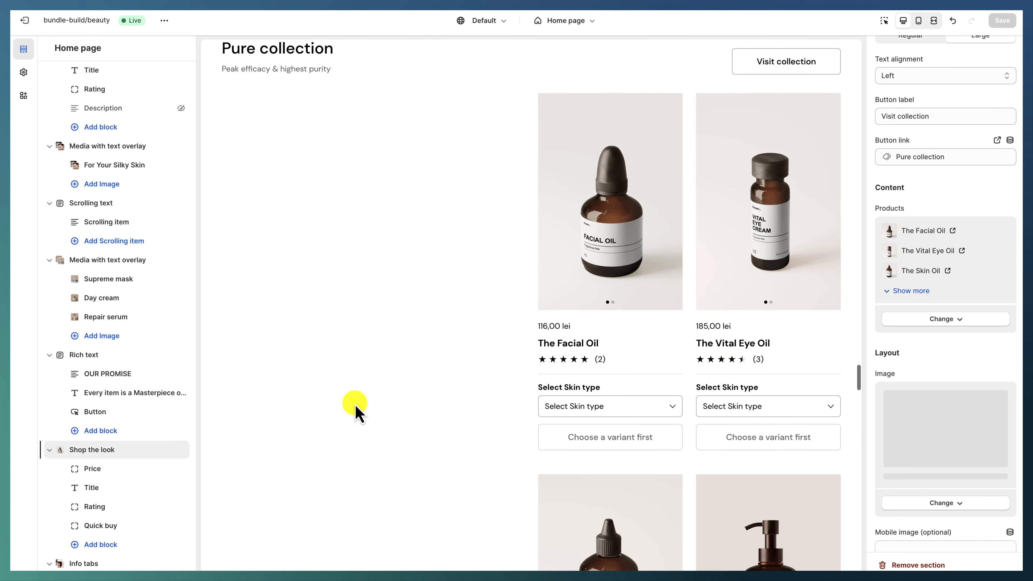
pyautogui.scroll(-3, 142, 451)
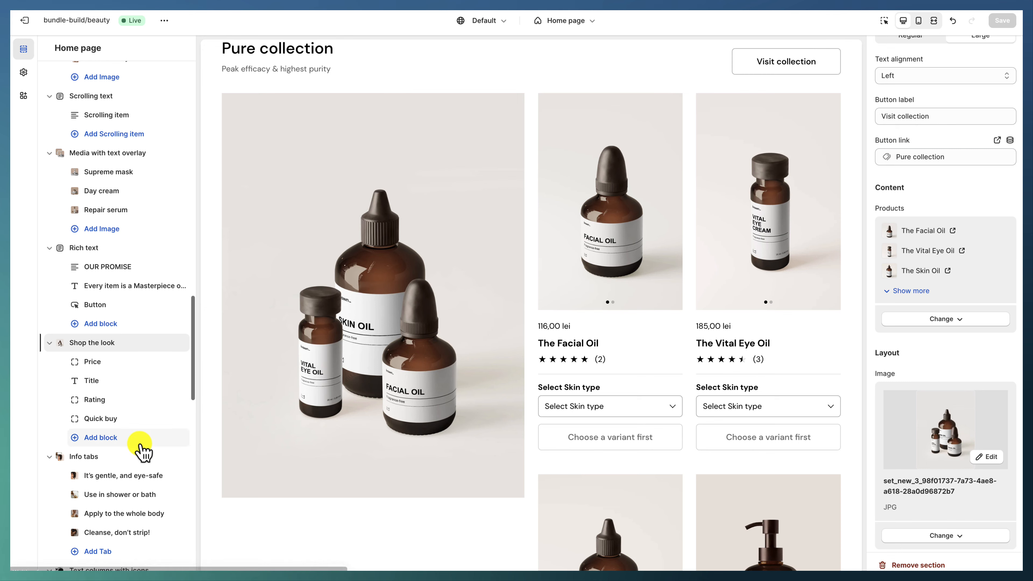
# Open the Info tabs section, preview its second, third and fourth tabs, and review its layout, style and autoplay settings.
pyautogui.click(130, 461)
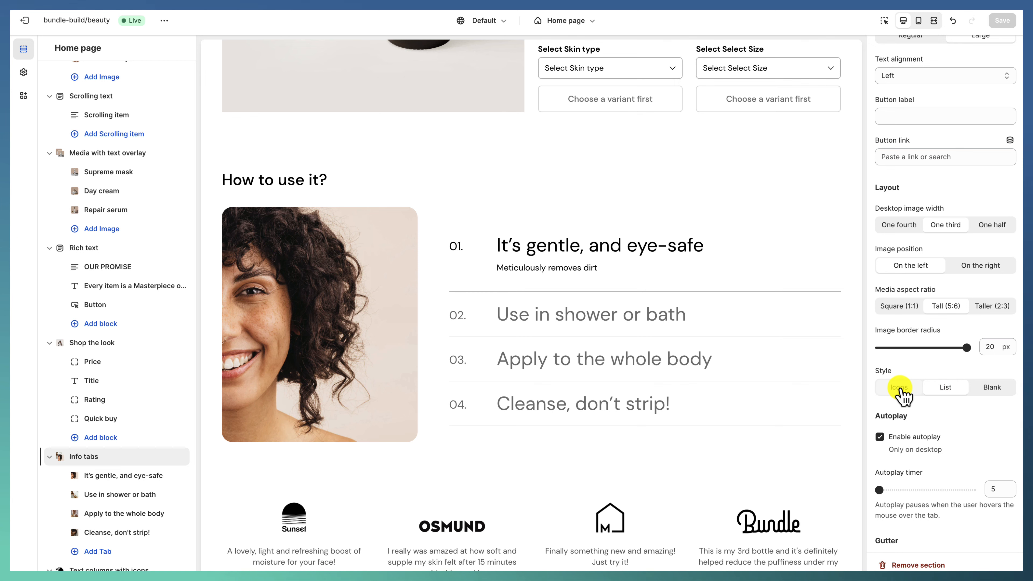
pyautogui.click(586, 332)
pyautogui.click(592, 358)
pyautogui.click(595, 402)
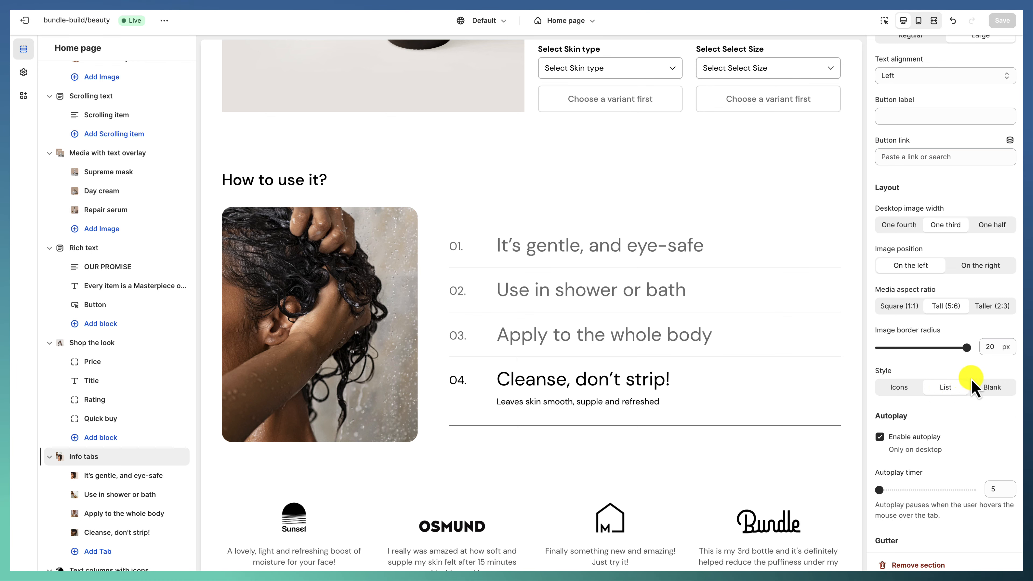
pyautogui.scroll(-2, 976, 389)
# Inspect the title, caption, image and icon settings of the first three Info tabs blocks.
pyautogui.scroll(-2, 976, 389)
pyautogui.scroll(-3, 97, 470)
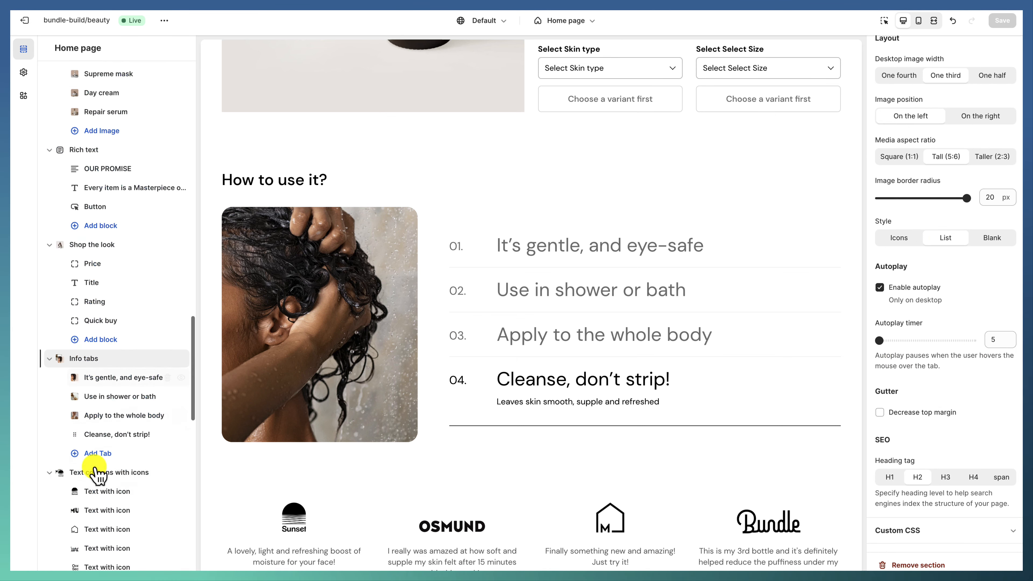
pyautogui.click(106, 352)
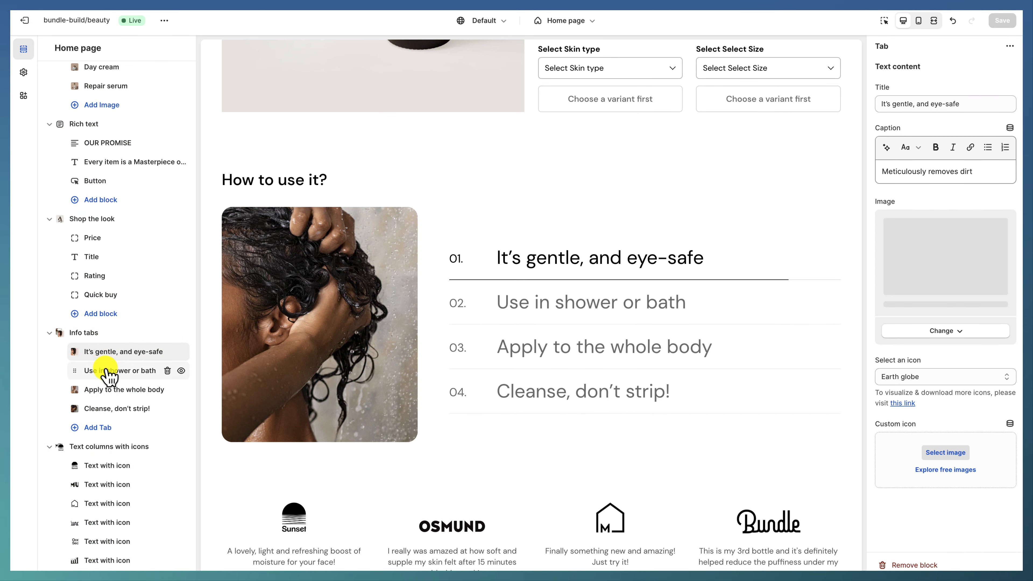
pyautogui.click(108, 371)
pyautogui.click(109, 390)
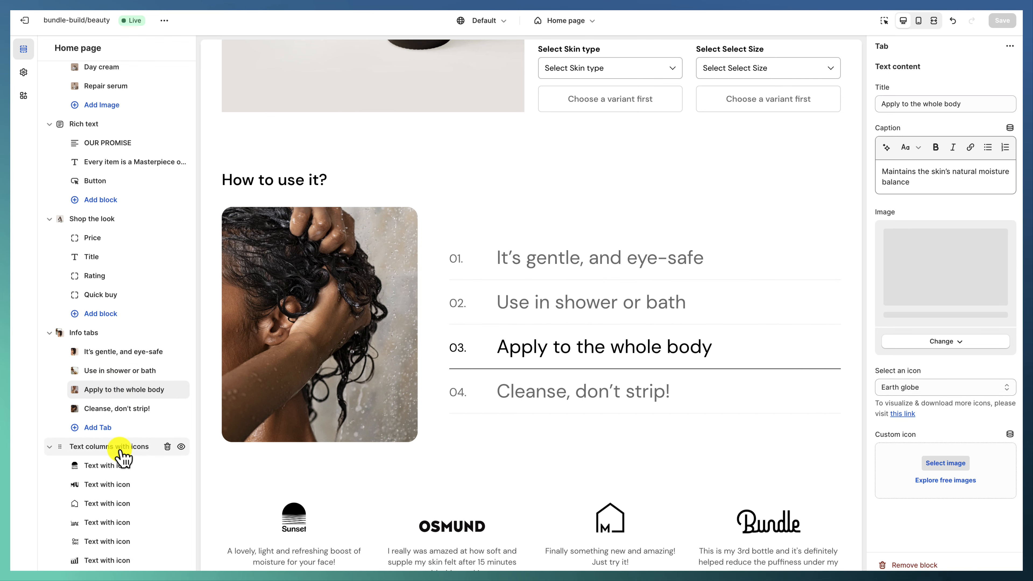
# Open the Text columns with icons section and review its first block's icon, text content, link and custom card design.
pyautogui.click(120, 450)
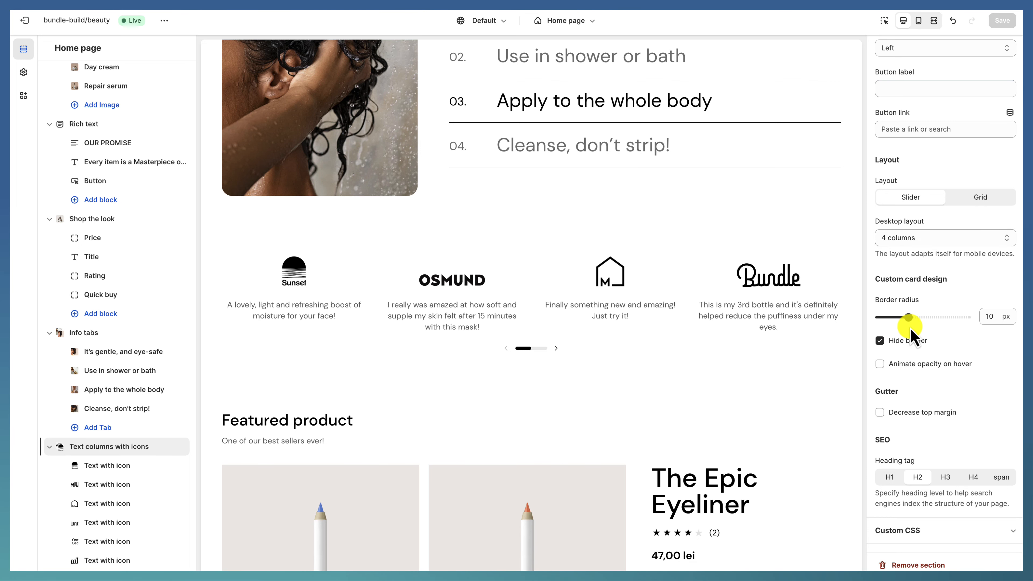
pyautogui.click(98, 469)
pyautogui.scroll(-3, 924, 426)
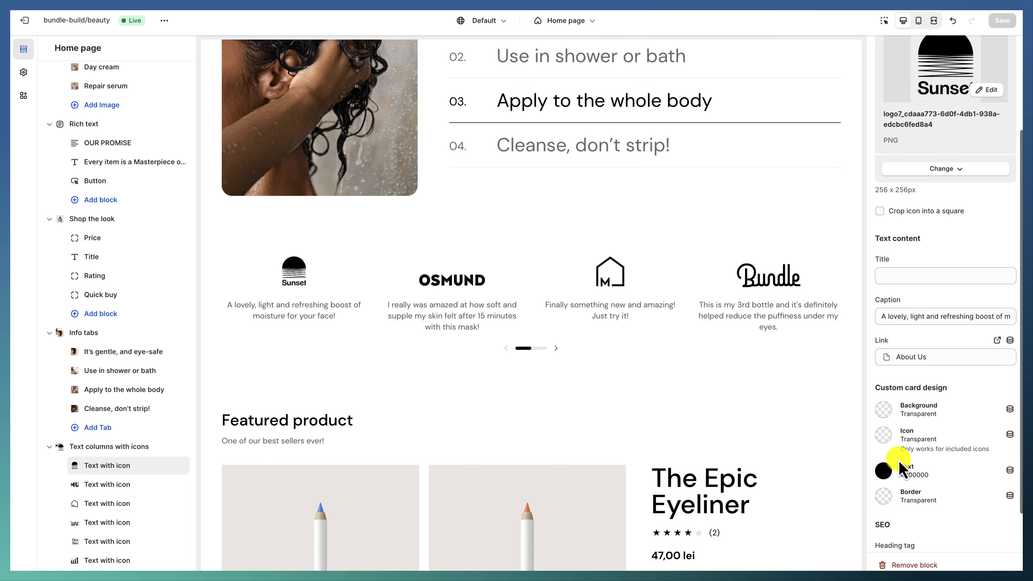
pyautogui.scroll(3, 974, 129)
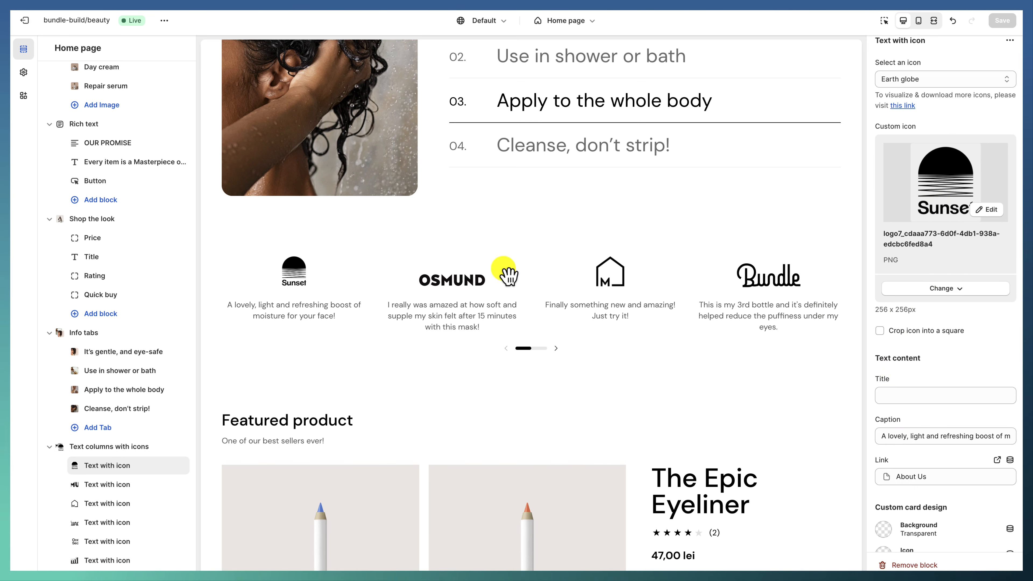
pyautogui.scroll(-4, 948, 358)
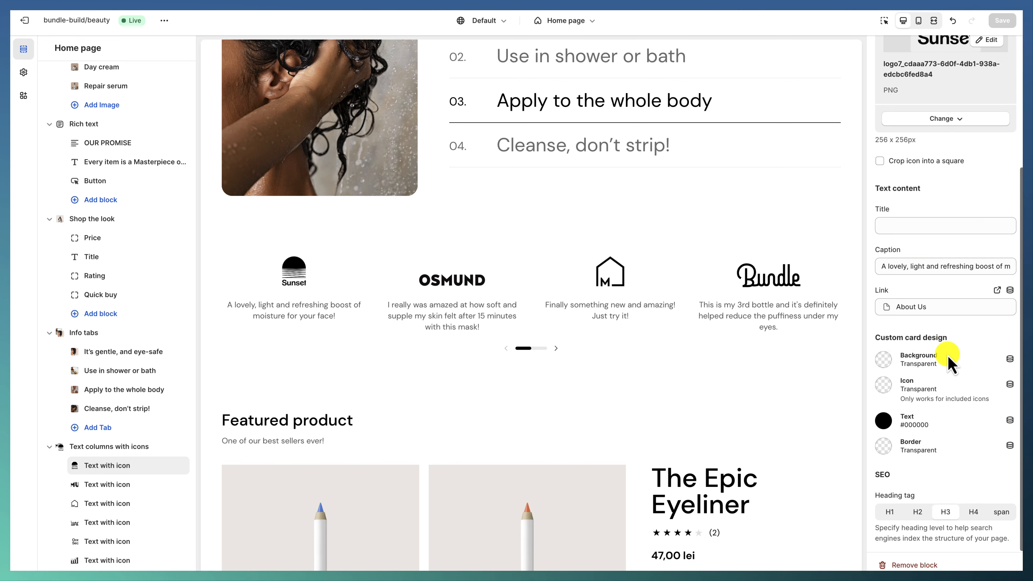
pyautogui.scroll(5, 947, 360)
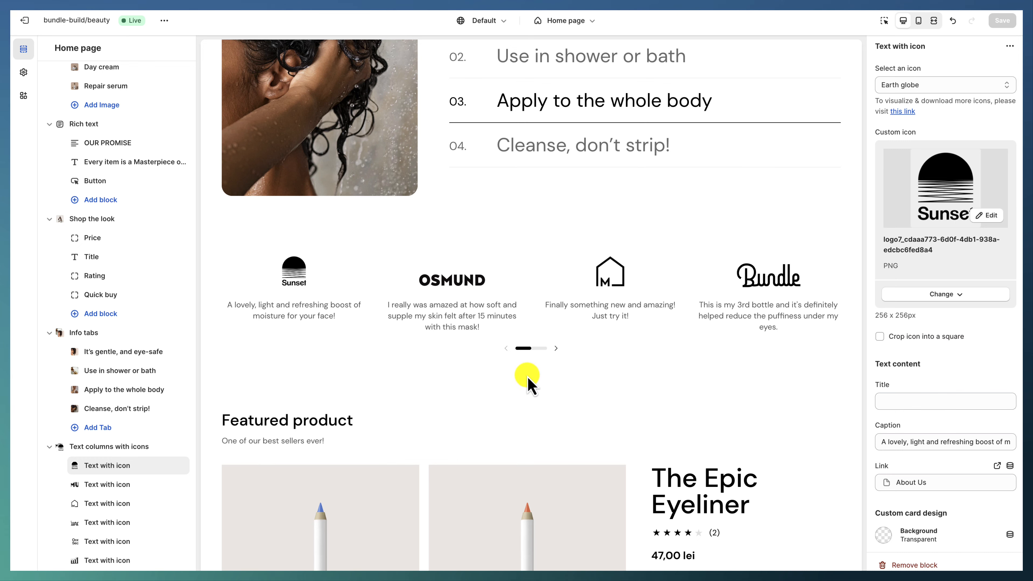
# Slide the logo carousel to its last items and inspect the second, third and fourth Text with icon blocks.
pyautogui.moveTo(660, 275); pyautogui.dragTo(476, 285)
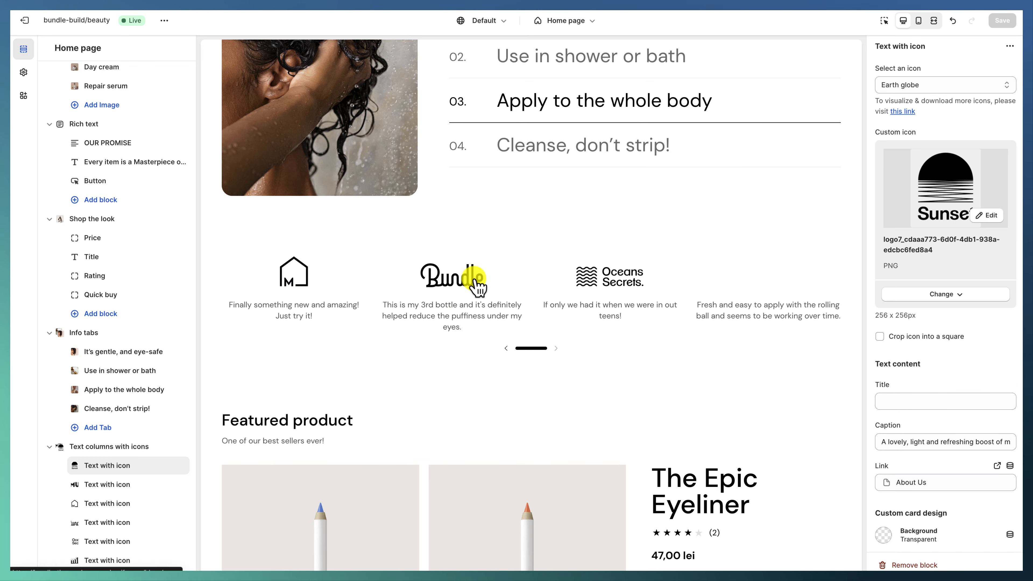
pyautogui.scroll(-2, 134, 468)
pyautogui.click(109, 391)
pyautogui.click(108, 408)
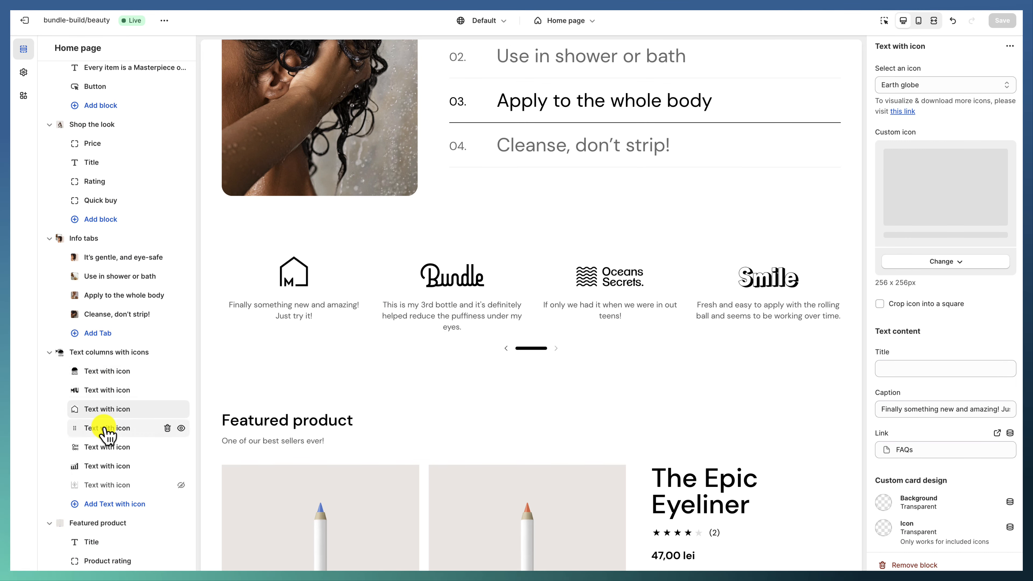
pyautogui.click(108, 426)
# Open the Featured product section and inspect its Choose variants and Buy one, get one free blocks.
pyautogui.scroll(-2, 109, 452)
pyautogui.click(105, 461)
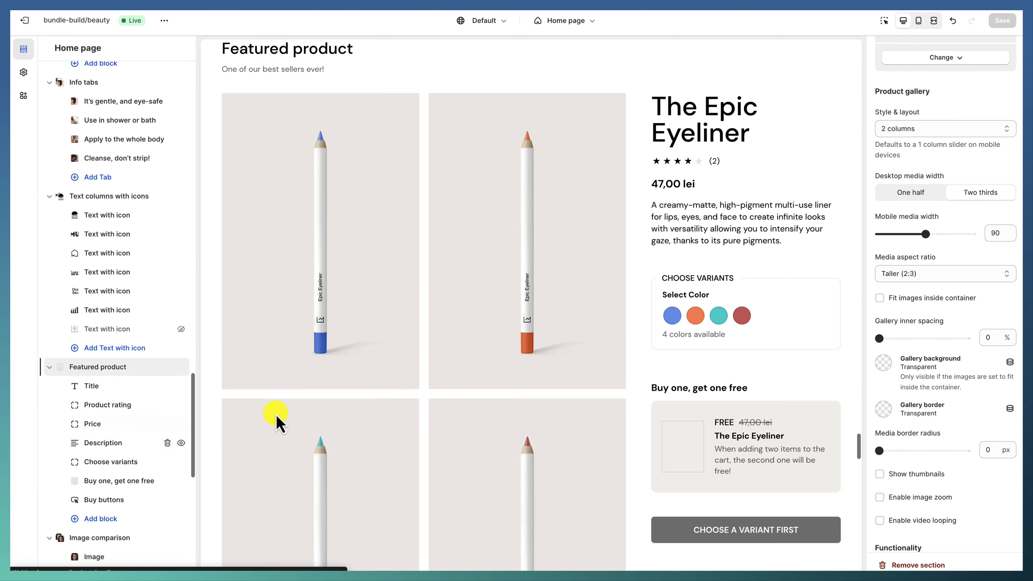
pyautogui.scroll(-1, 299, 419)
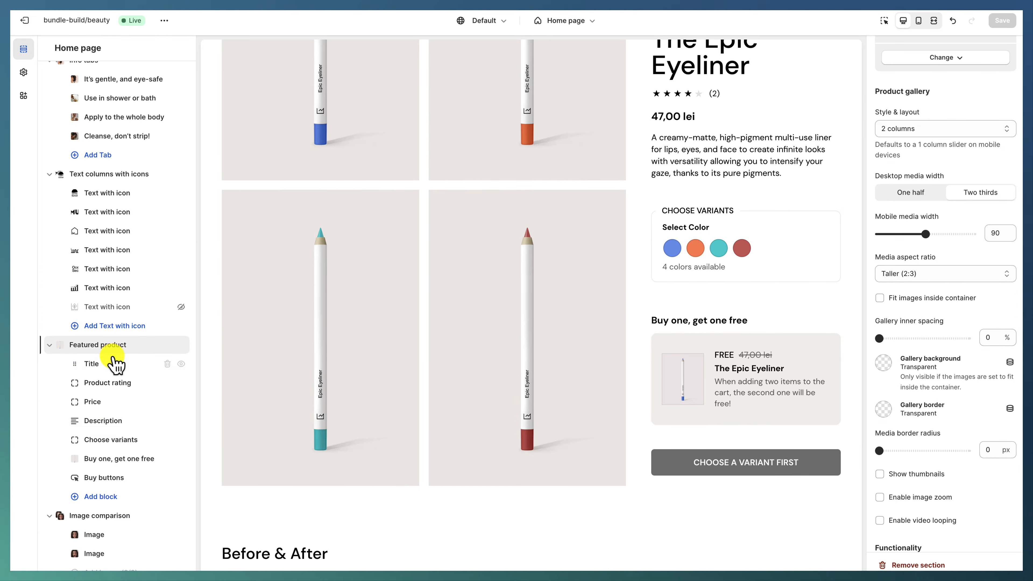
pyautogui.click(127, 440)
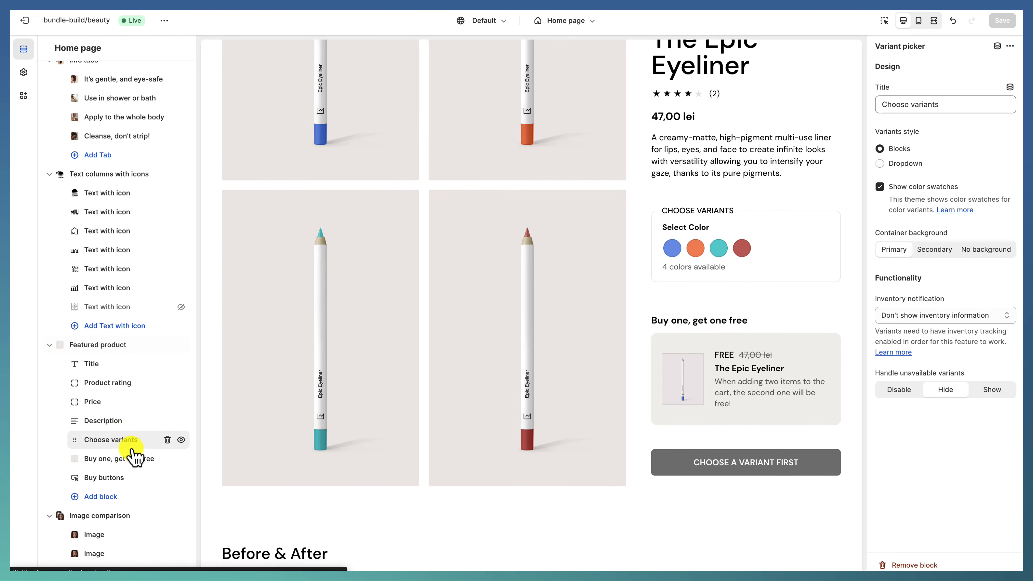
pyautogui.click(137, 460)
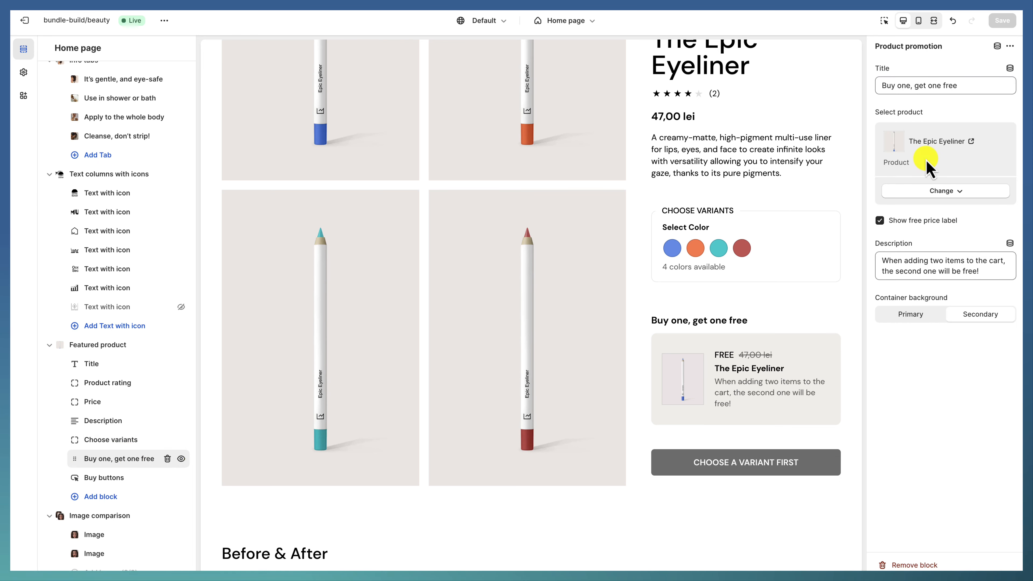
# Open the Image comparison section, try its Before & After slider, and check the mobile preview before returning to desktop view.
pyautogui.scroll(-3, 104, 420)
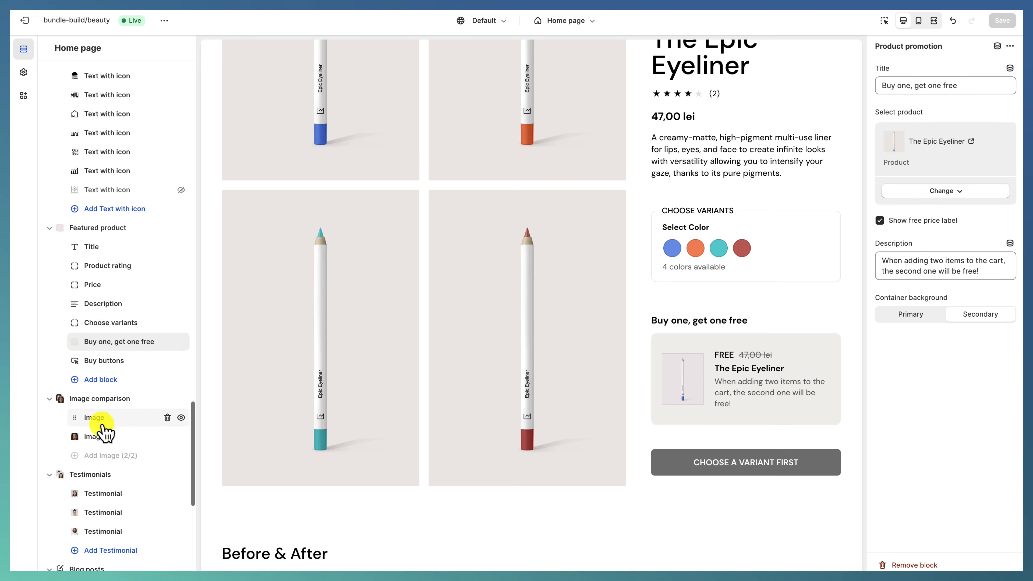
pyautogui.click(113, 400)
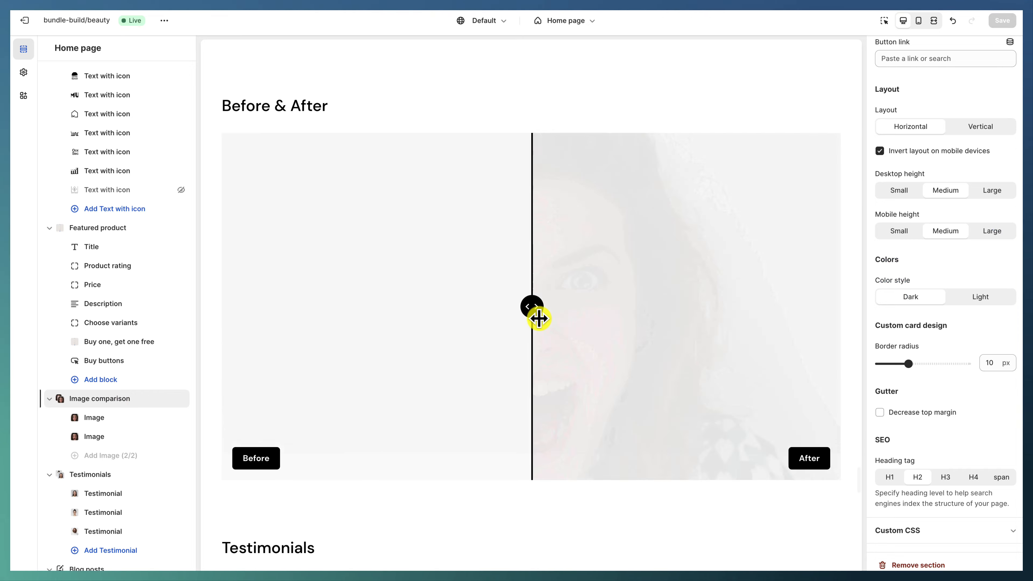
pyautogui.moveTo(537, 315)
pyautogui.mouseDown()
pyautogui.moveTo(368, 312)
pyautogui.moveTo(796, 321)
pyautogui.moveTo(364, 302)
pyautogui.moveTo(710, 316)
pyautogui.moveTo(539, 311)
pyautogui.moveTo(556, 319)
pyautogui.mouseUp()
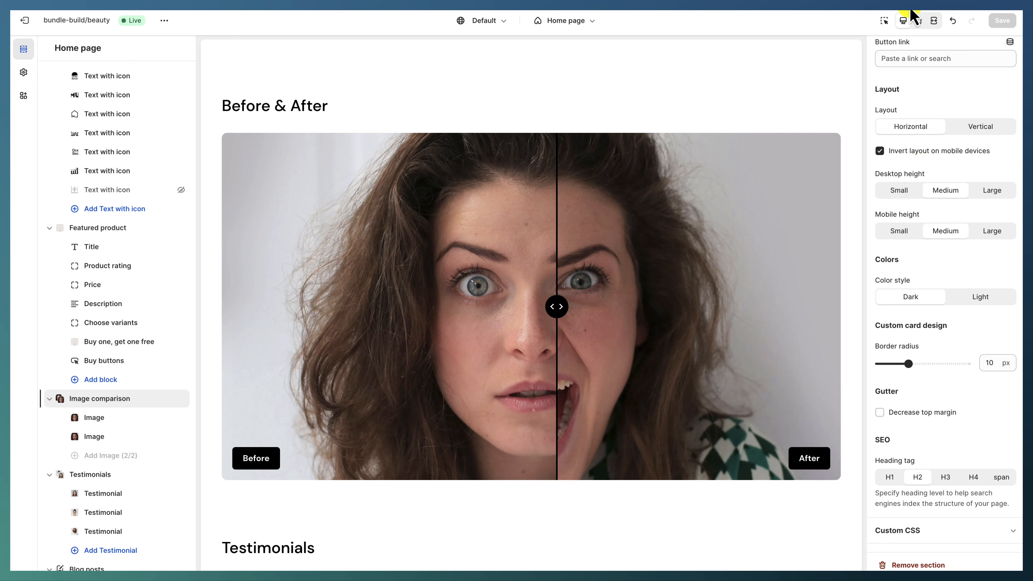
pyautogui.click(919, 20)
pyautogui.scroll(-2, 623, 369)
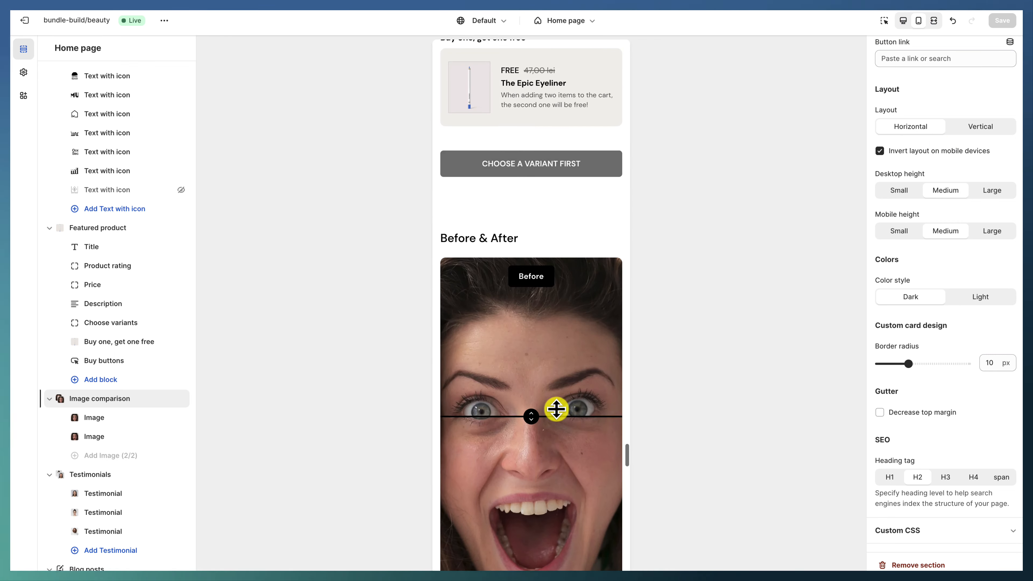
pyautogui.click(903, 20)
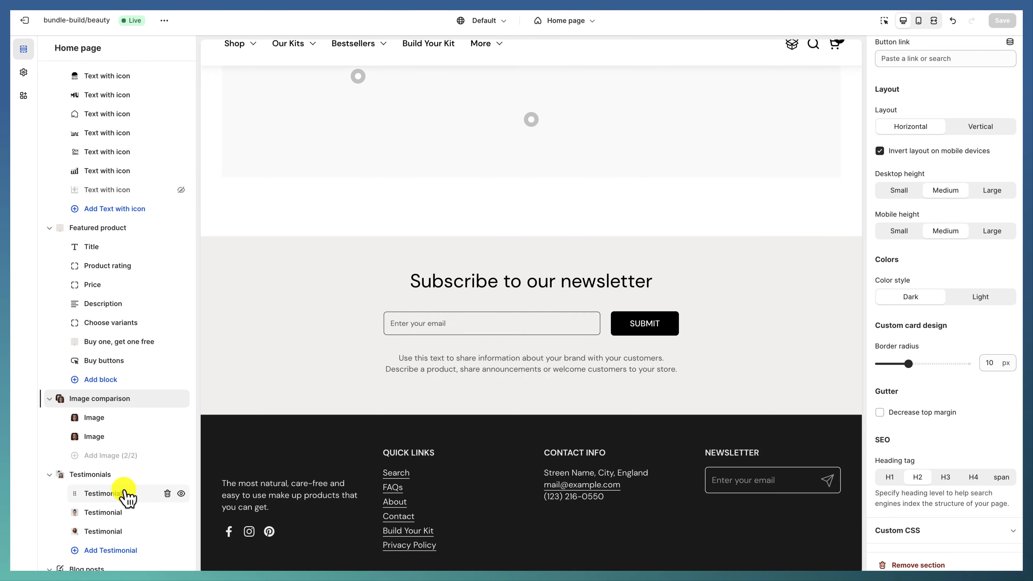
# Open the Testimonials section and review its heading, layout, text alignment and custom card design settings.
pyautogui.click(102, 475)
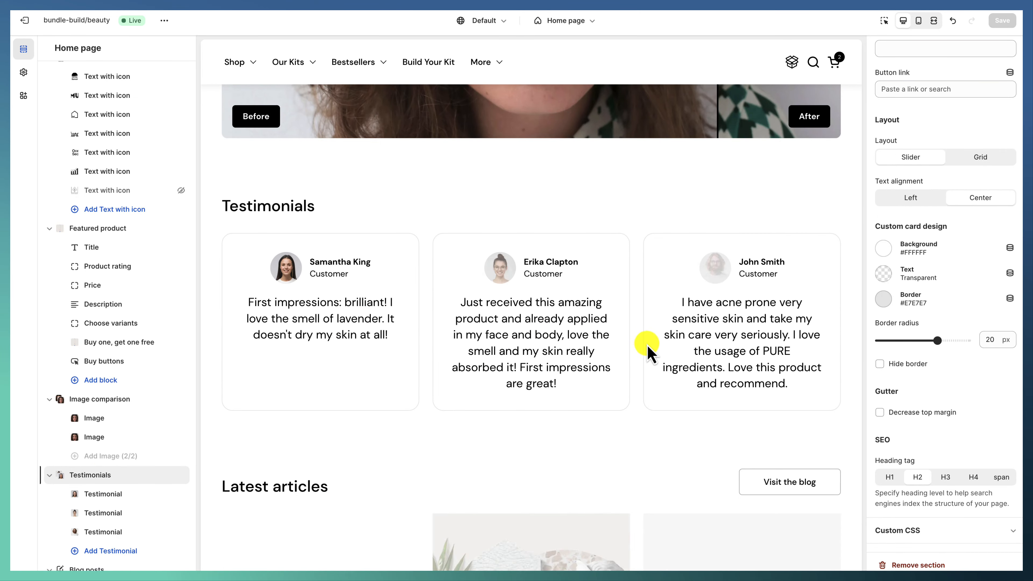
pyautogui.scroll(3, 903, 281)
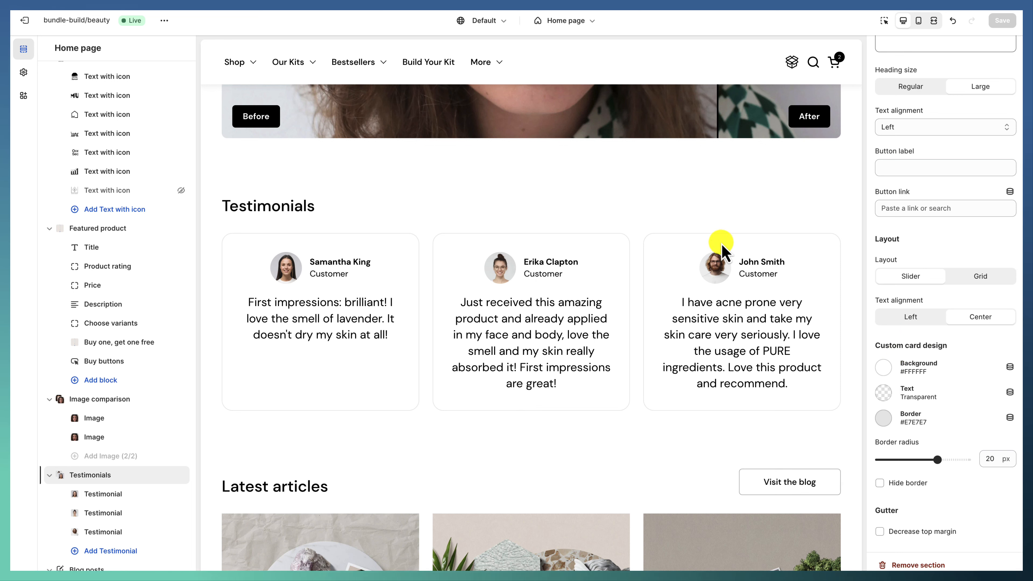
pyautogui.scroll(3, 921, 411)
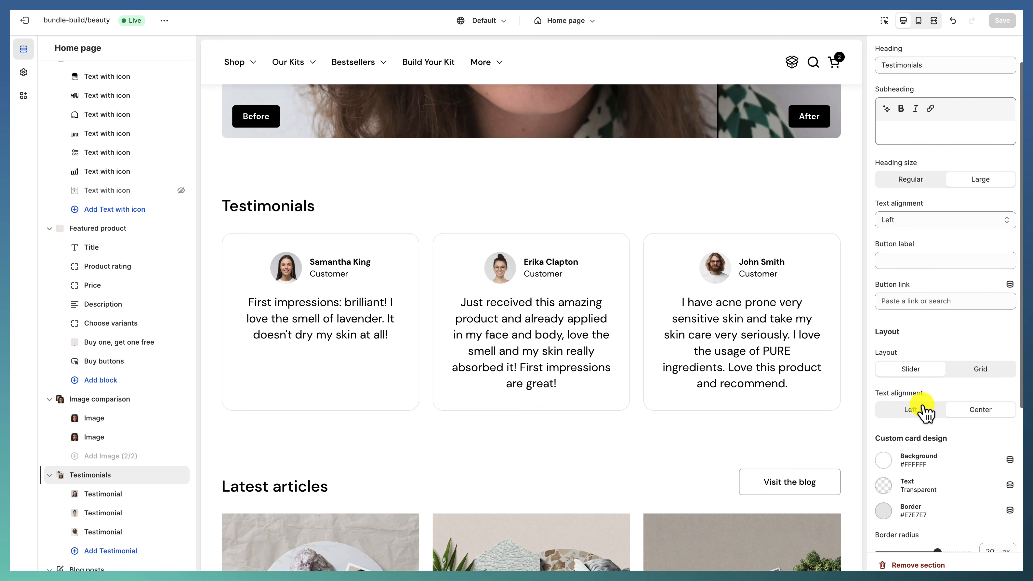
pyautogui.scroll(-5, 905, 305)
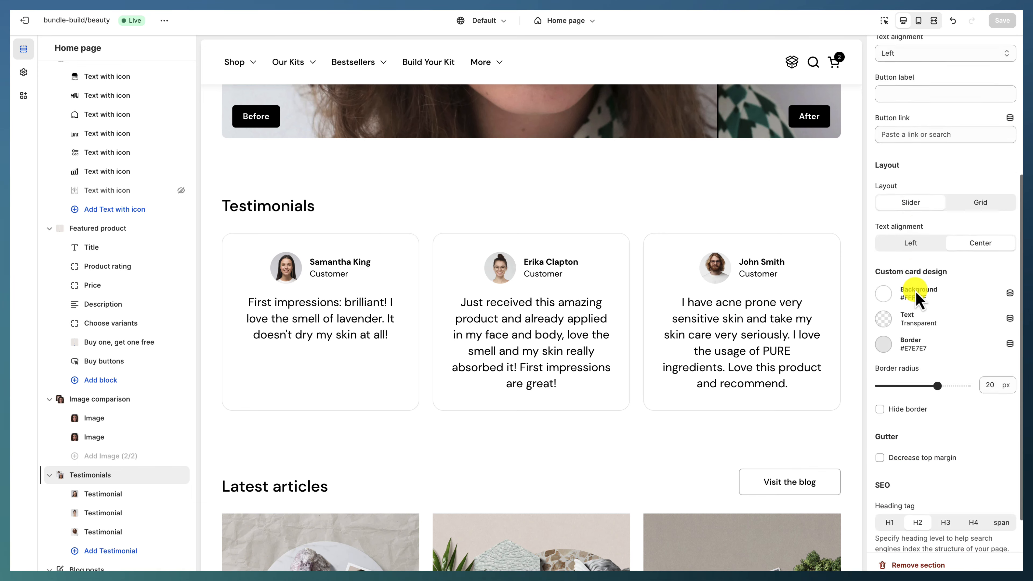
# Open the Blog posts section and review its article settings and list of blocks.
pyautogui.scroll(-2, 134, 467)
pyautogui.click(102, 504)
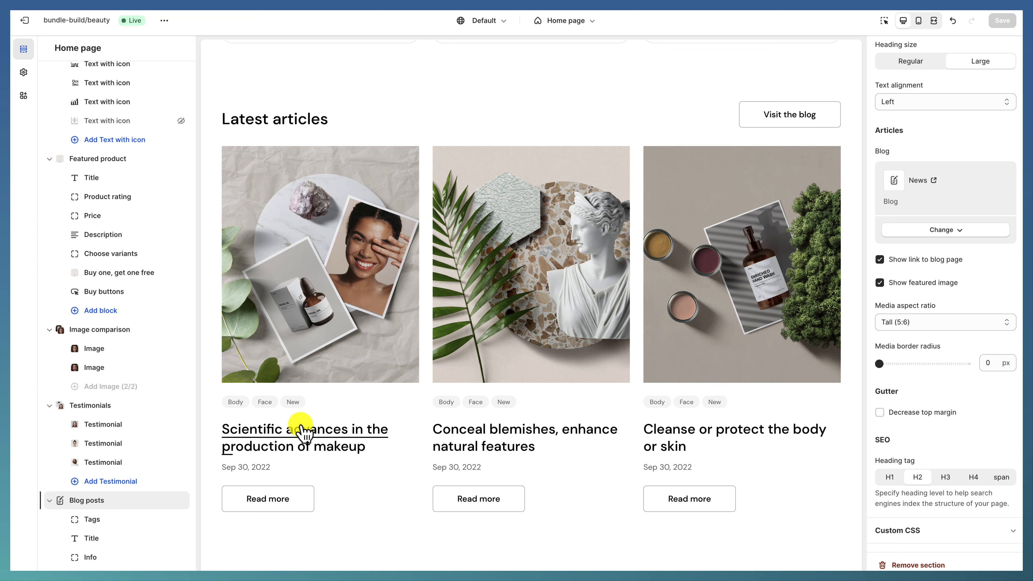
pyautogui.scroll(-3, 114, 468)
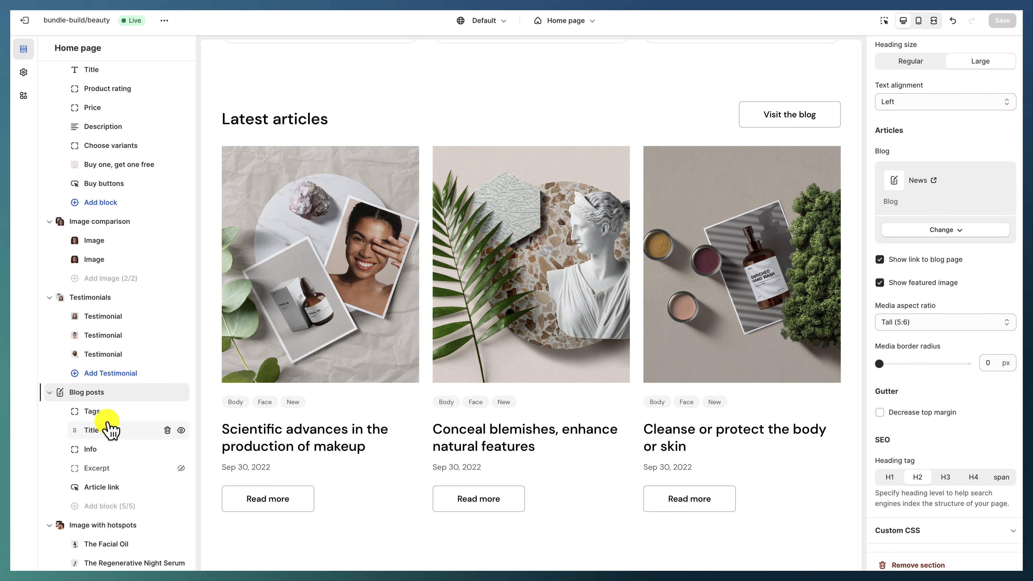
pyautogui.scroll(-2, 118, 480)
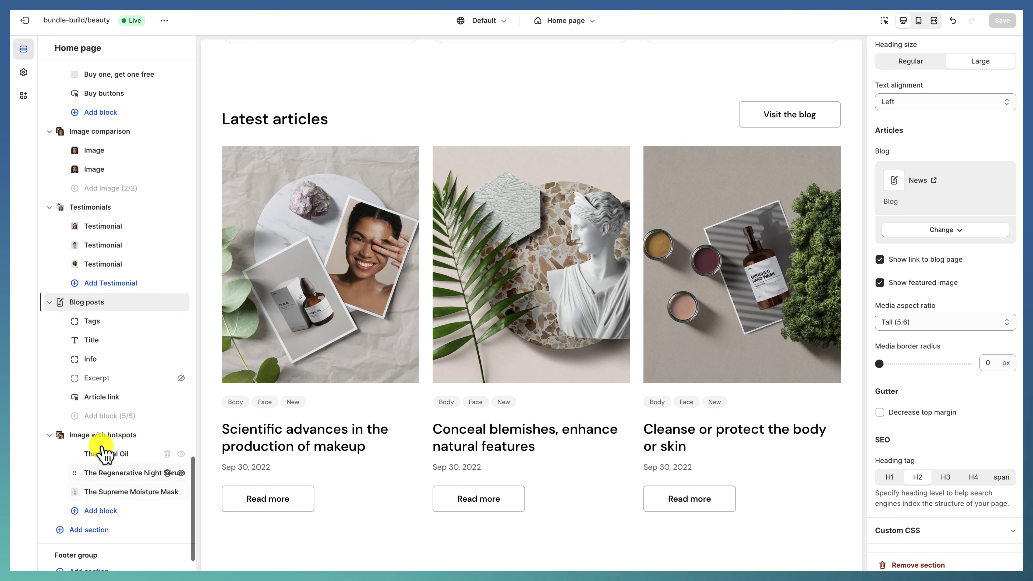
# Open the Image with hotspots section and review its desktop and mobile images, card design, custom colors and SEO settings.
pyautogui.click(100, 436)
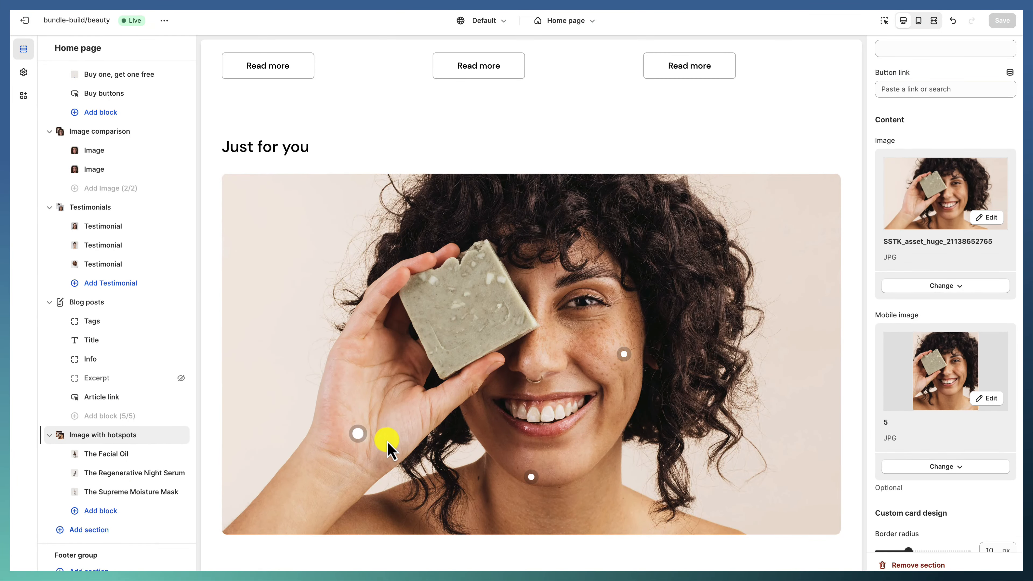
pyautogui.scroll(3, 962, 385)
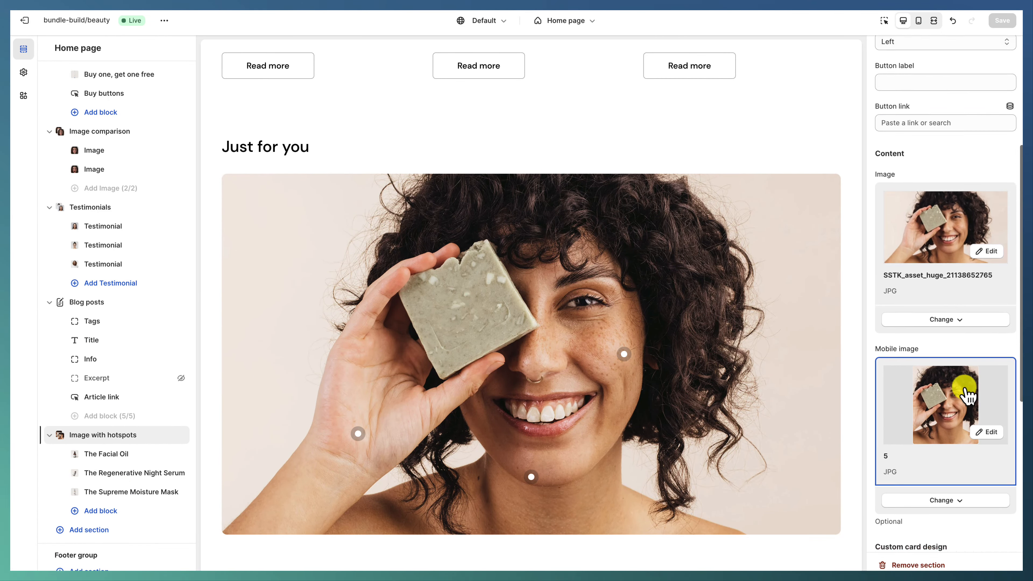
pyautogui.scroll(-2, 965, 339)
pyautogui.scroll(-2, 964, 339)
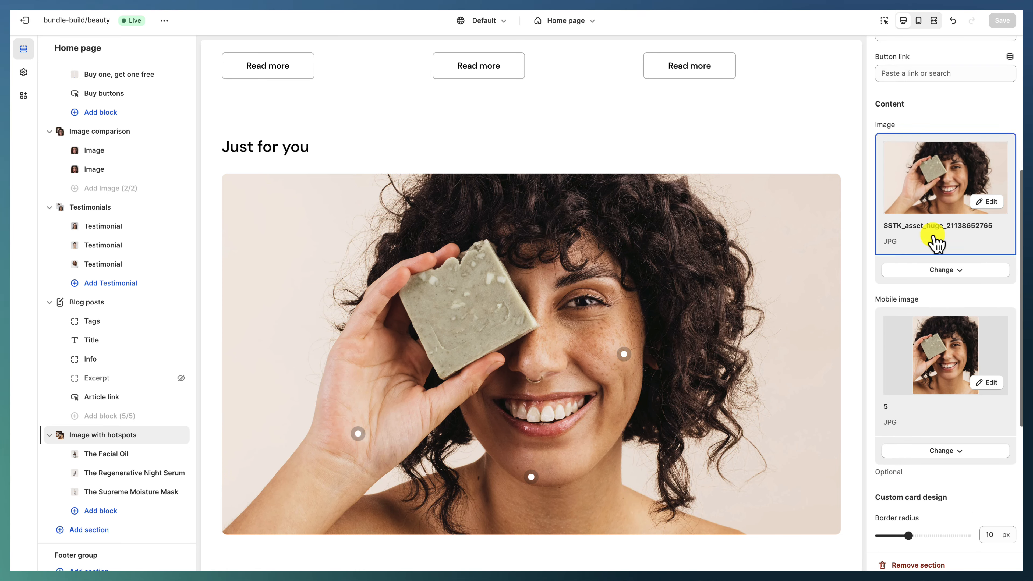
pyautogui.scroll(-3, 939, 346)
pyautogui.scroll(-3, 935, 341)
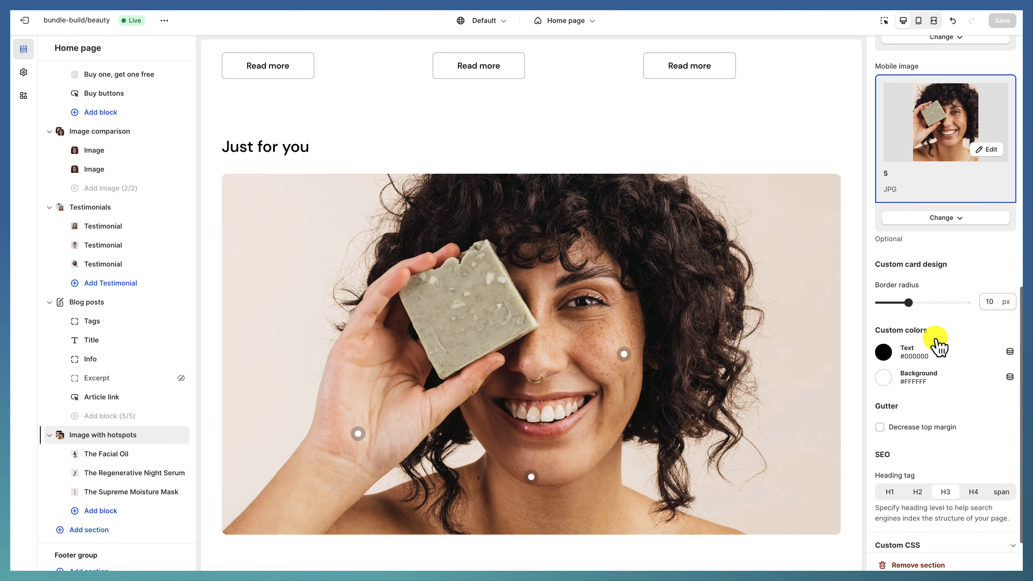
# Inspect The Facial Oil hotspot block's desktop and mobile offsets and tooltip position settings.
pyautogui.click(106, 455)
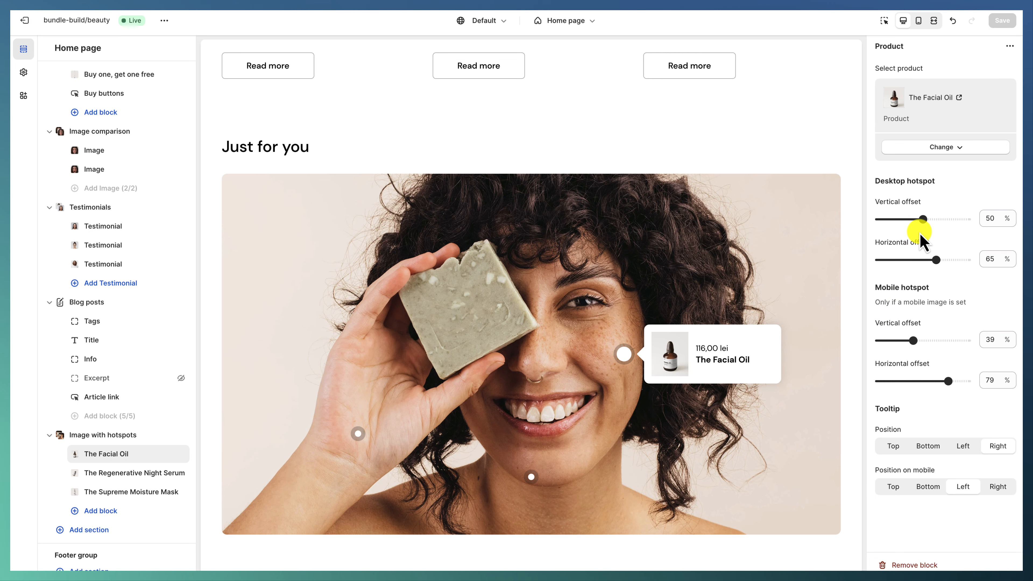
pyautogui.scroll(-2, 122, 423)
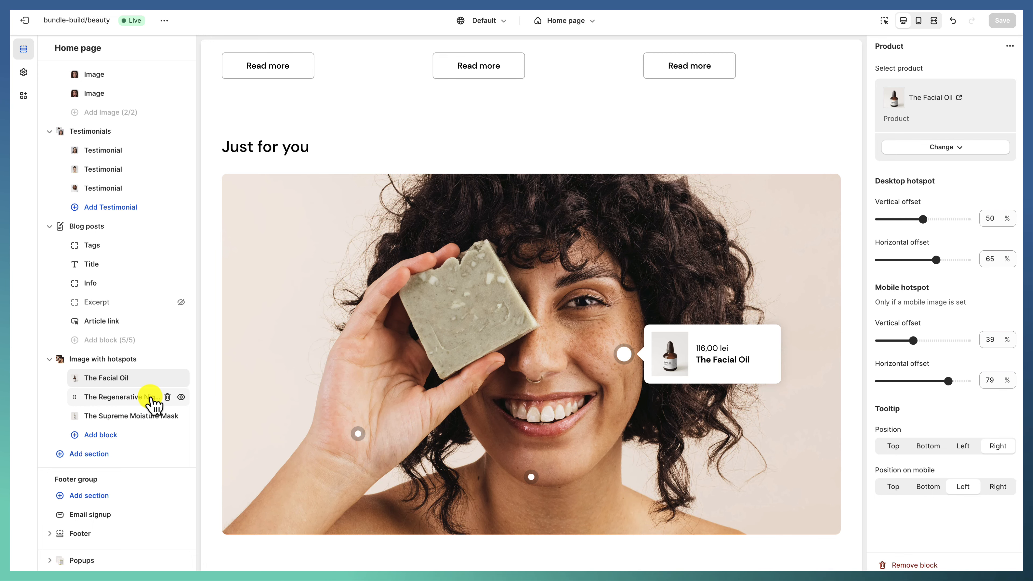
pyautogui.scroll(-10, 306, 491)
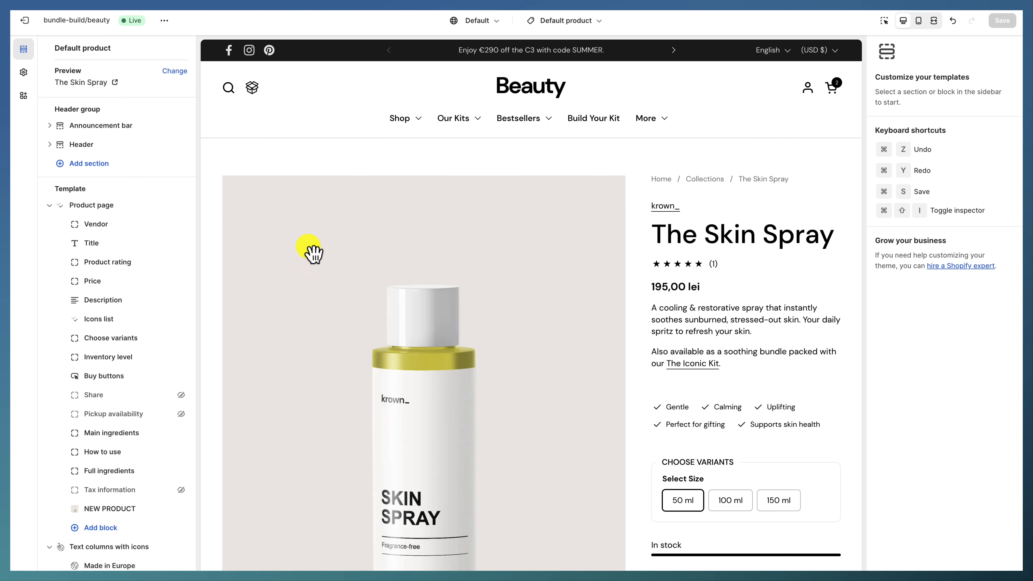
# Open the Product page section of the Default product template and review its gallery settings, including the Style & layout options.
pyautogui.click(111, 205)
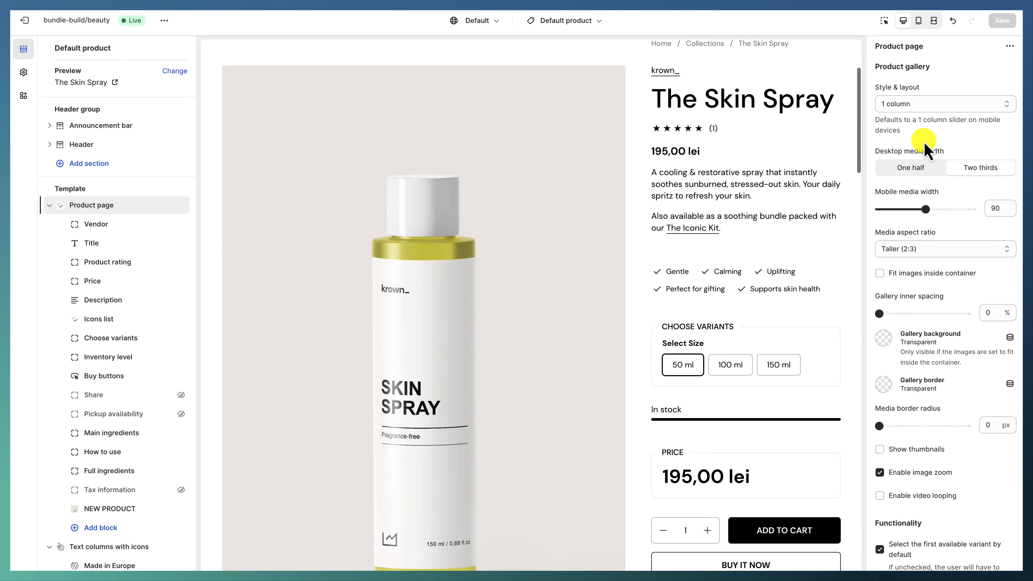
pyautogui.click(922, 104)
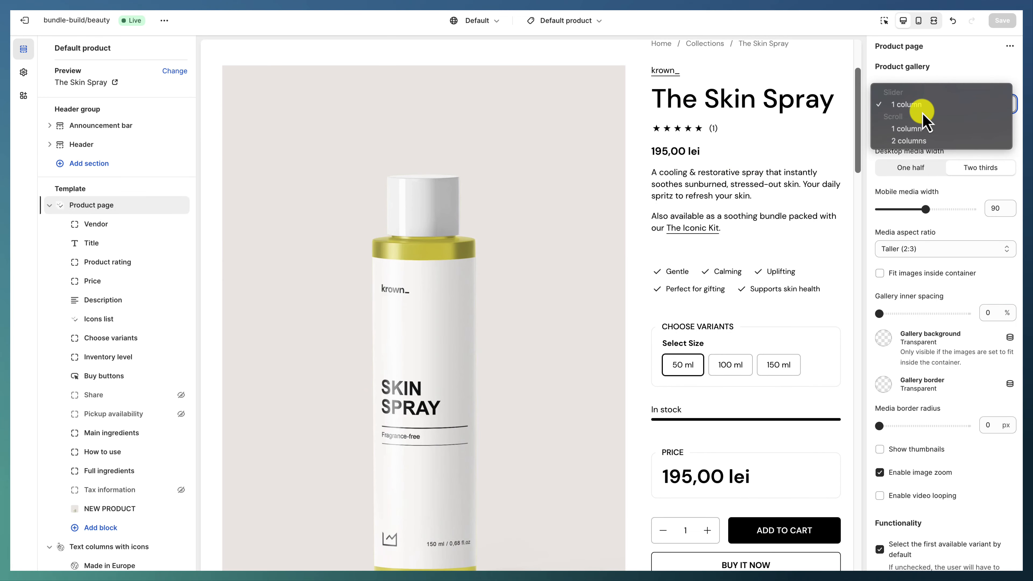
pyautogui.click(920, 83)
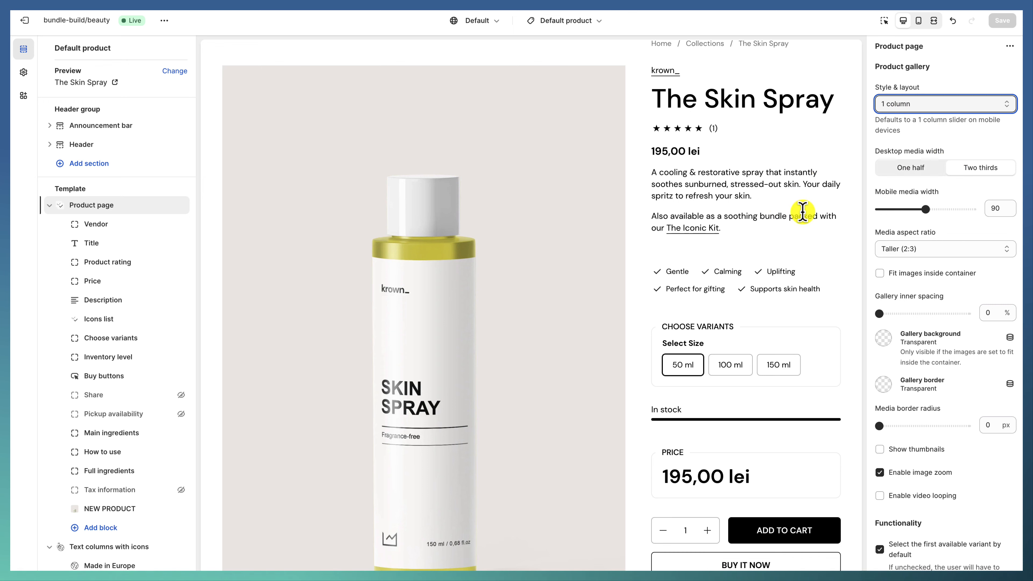
pyautogui.scroll(-2, 549, 154)
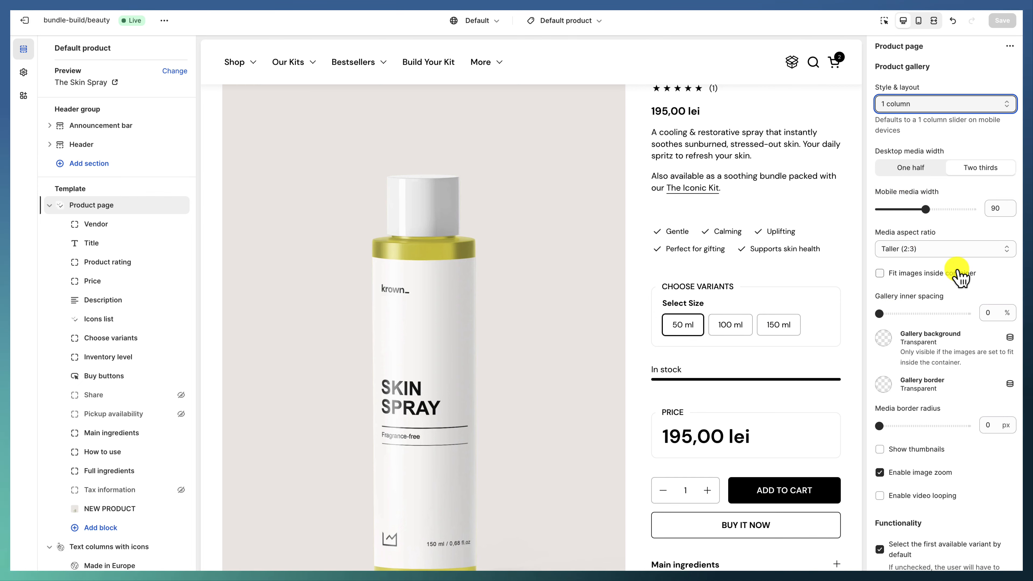
pyautogui.scroll(-5, 956, 273)
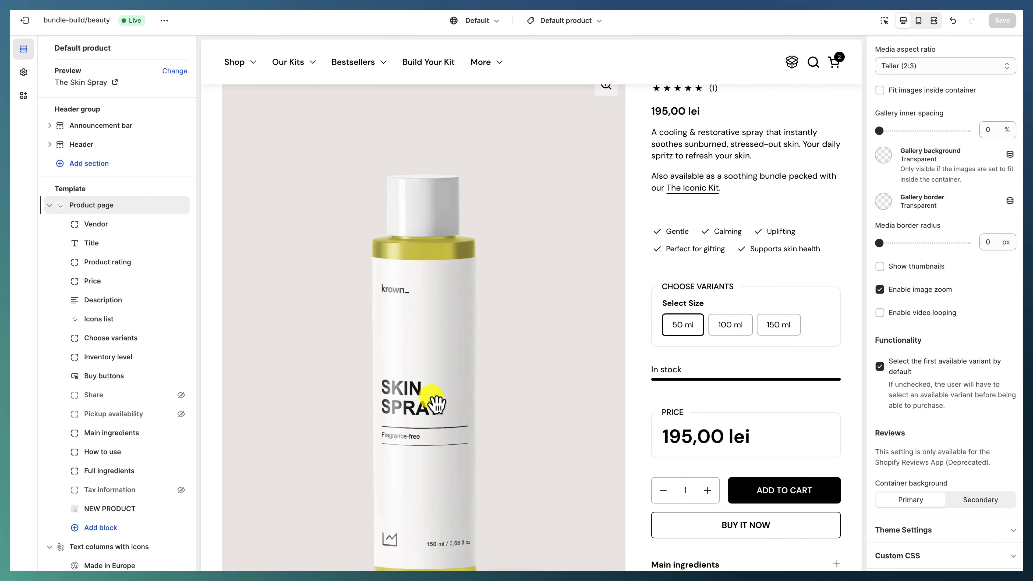
pyautogui.scroll(-5, 576, 374)
# Inspect the Vendor, Title, Product rating, Price and Description blocks of the product page.
pyautogui.click(117, 225)
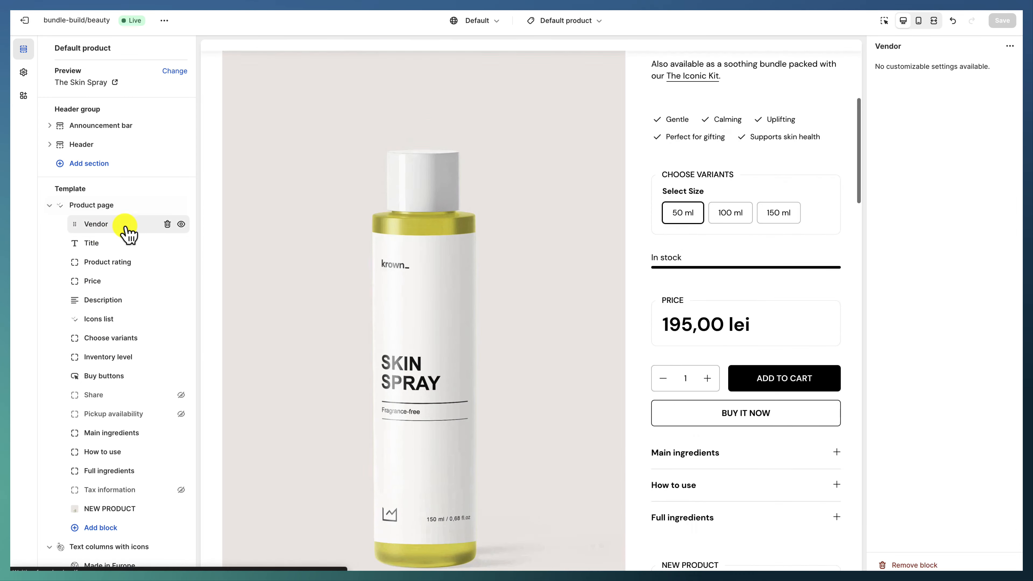
pyautogui.click(105, 245)
pyautogui.click(105, 264)
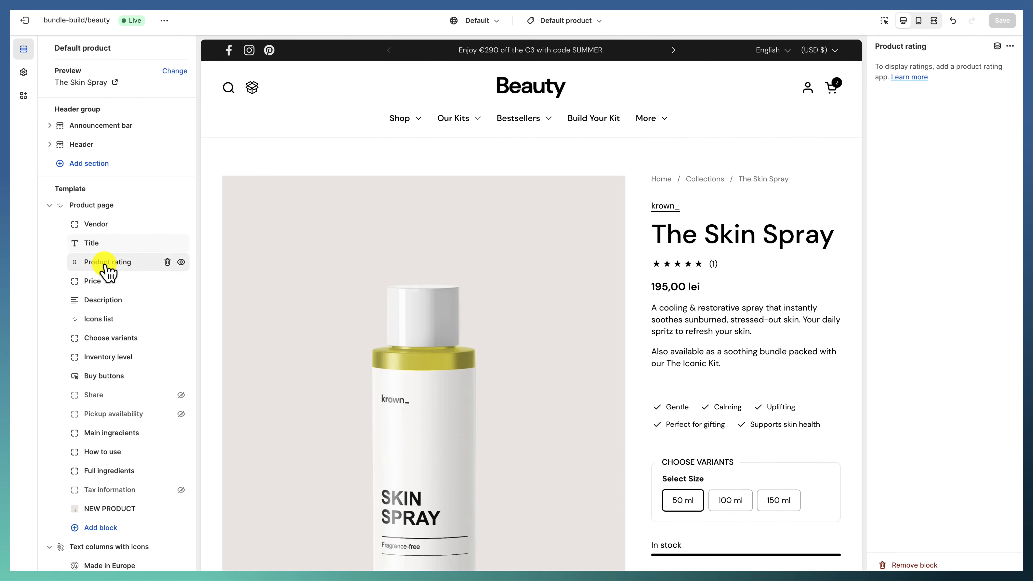
pyautogui.click(104, 285)
pyautogui.click(108, 300)
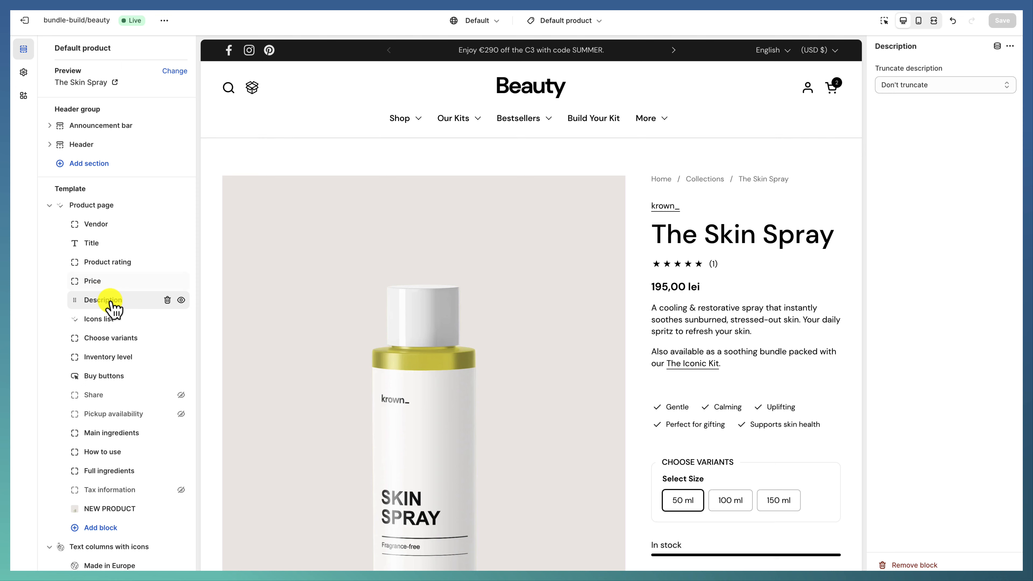
# Open the Icons list block and review the images and labels of its icons.
pyautogui.click(112, 320)
pyautogui.scroll(-1, 672, 334)
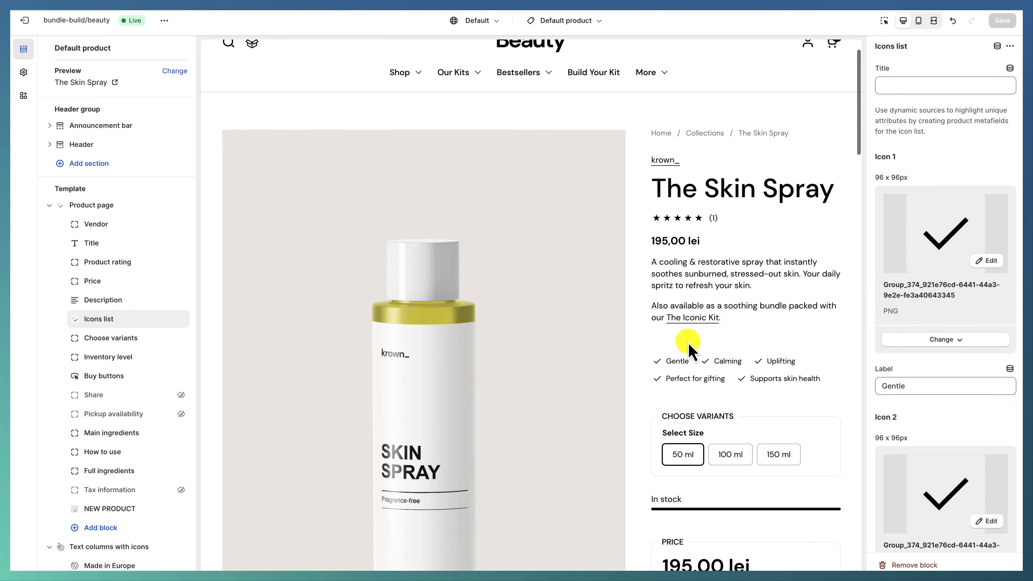
pyautogui.scroll(-4, 932, 314)
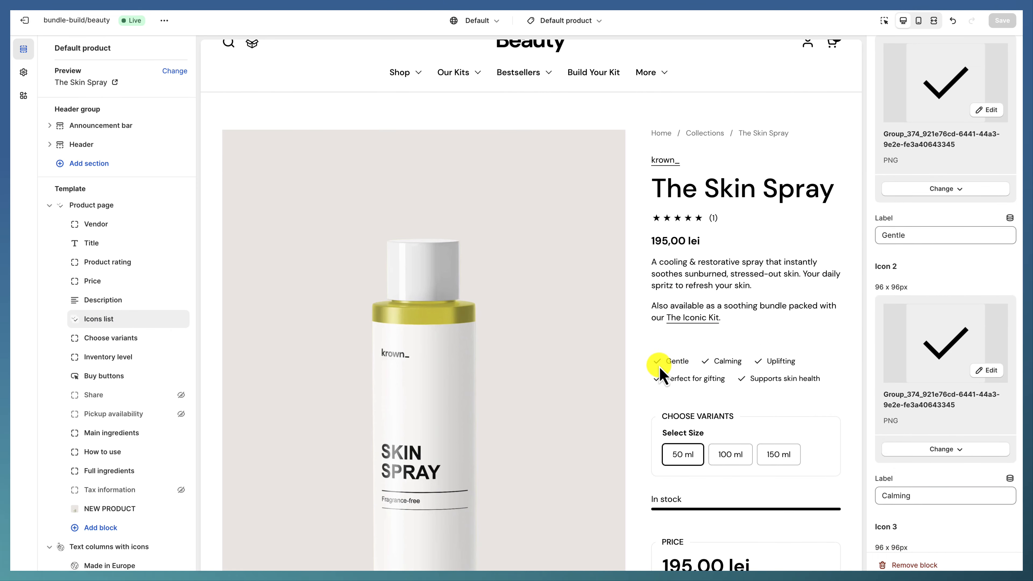
pyautogui.scroll(-7, 886, 383)
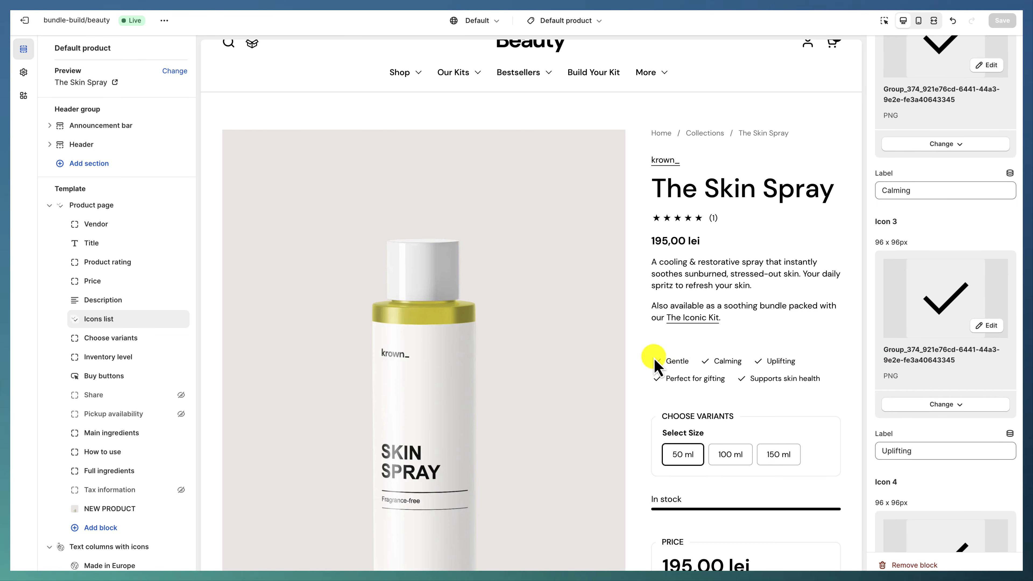
# Inspect the settings of the Choose variants, Inventory level and Buy buttons blocks.
pyautogui.click(119, 342)
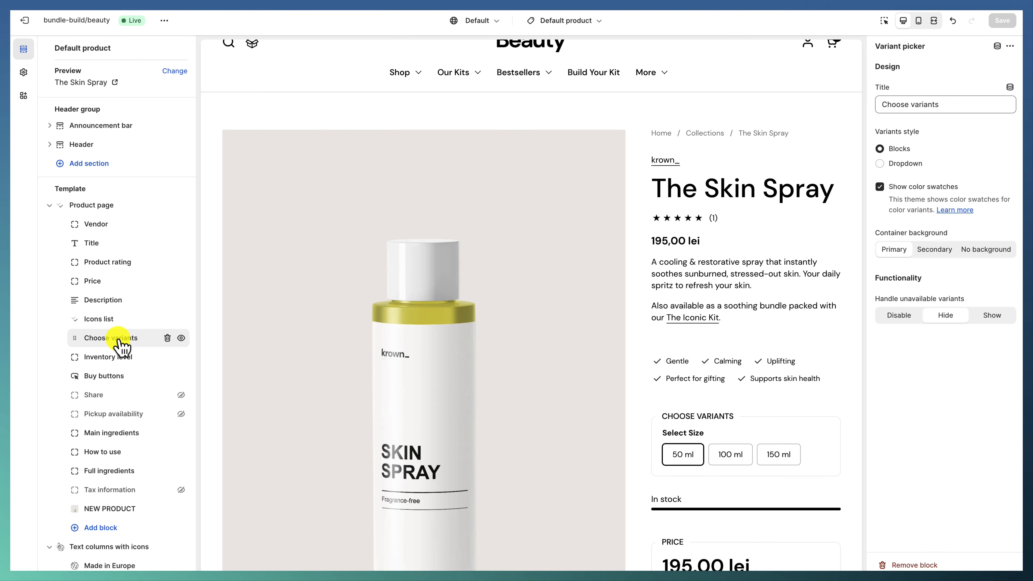
pyautogui.scroll(-1, 666, 266)
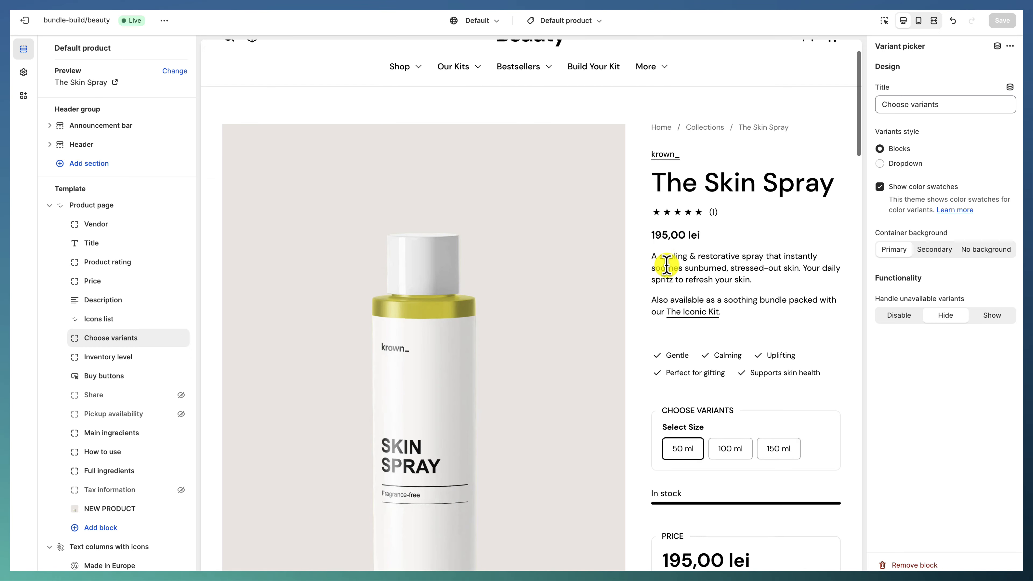
pyautogui.moveTo(876, 234); pyautogui.dragTo(966, 240)
pyautogui.click(962, 231)
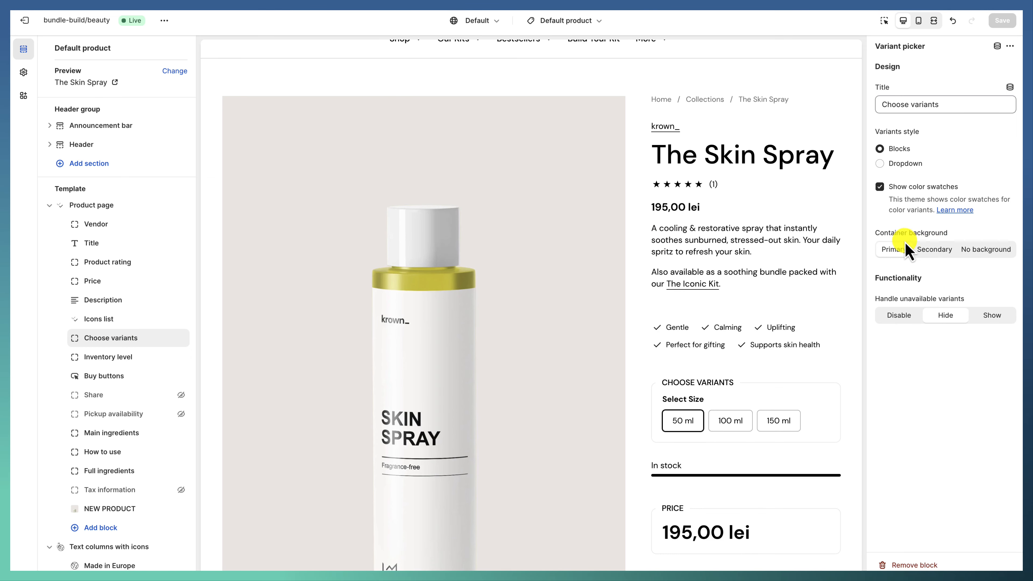
pyautogui.click(132, 358)
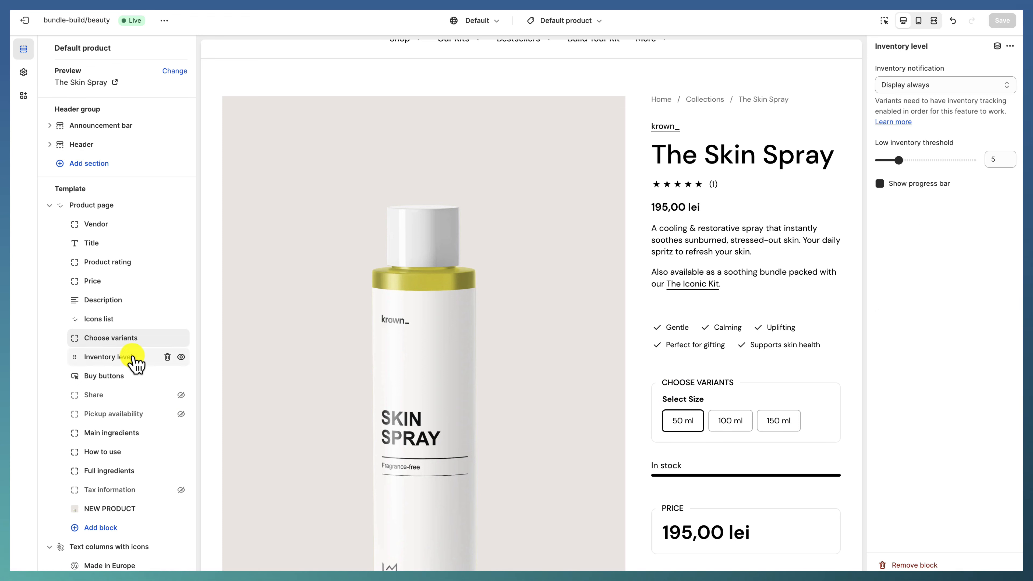
pyautogui.click(131, 377)
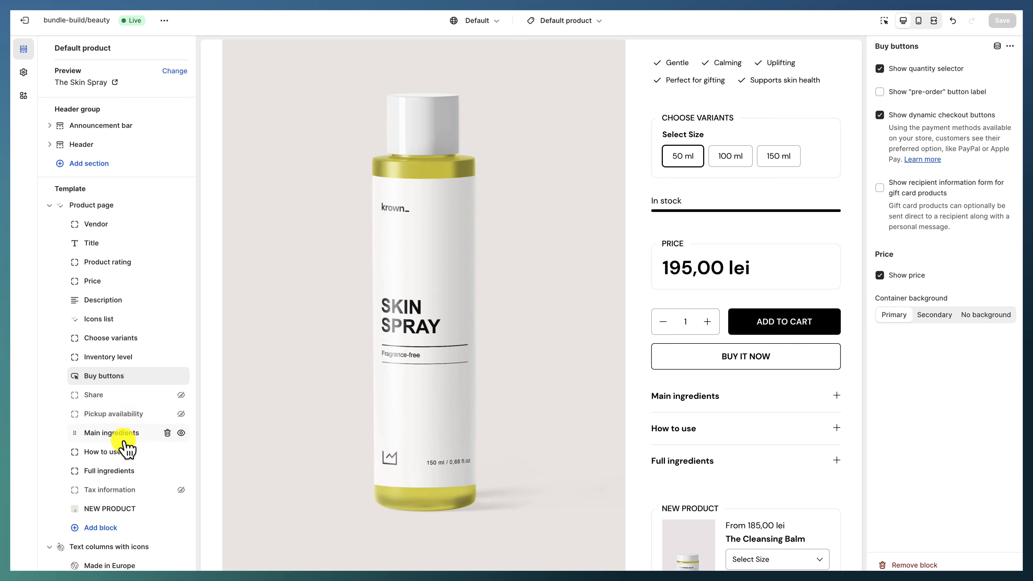
# Inspect the Main ingredients, How to use and Full ingredients collapsible tabs and the NEW PRODUCT cross-selling block.
pyautogui.click(119, 433)
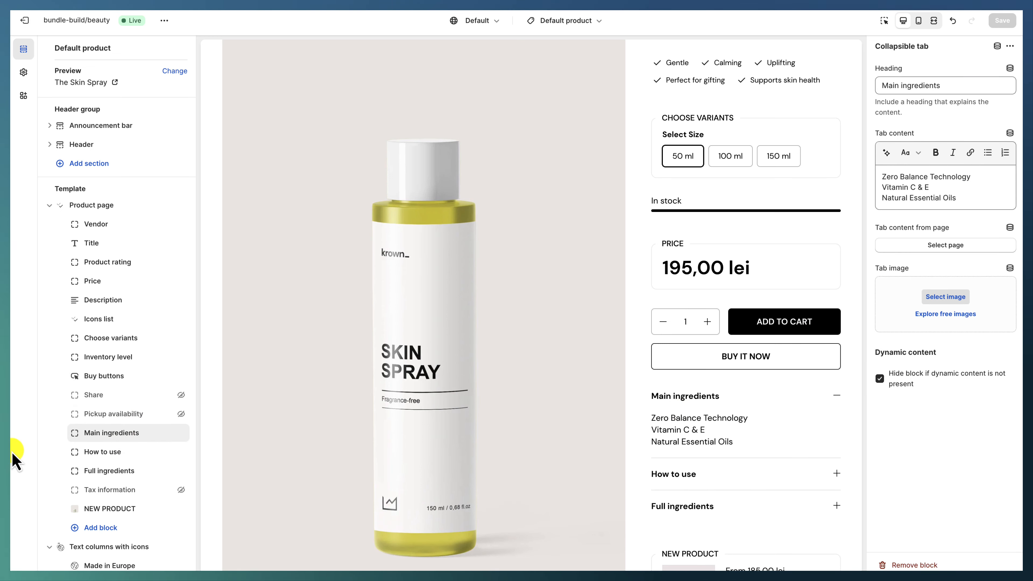
pyautogui.click(124, 453)
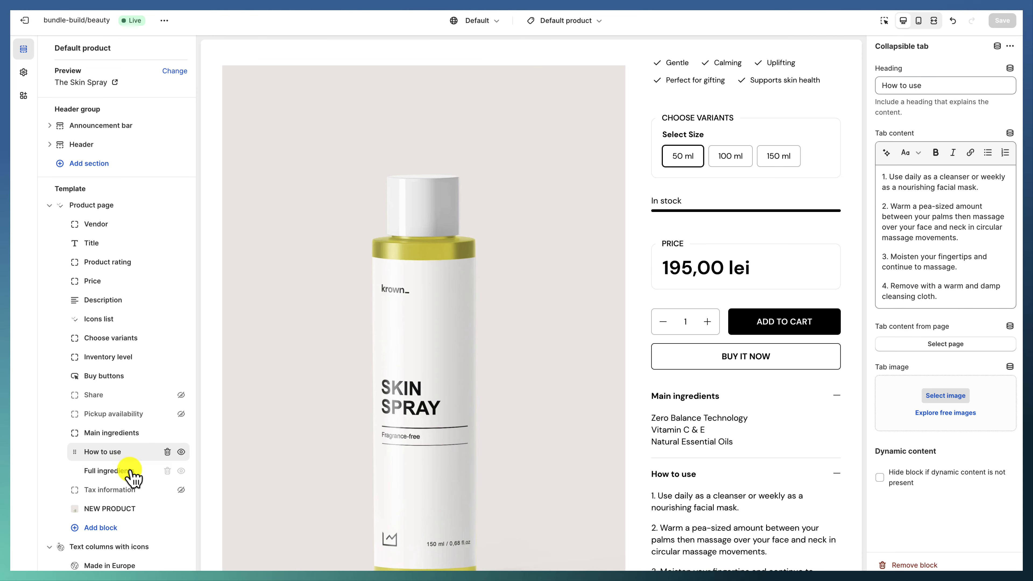
pyautogui.click(130, 472)
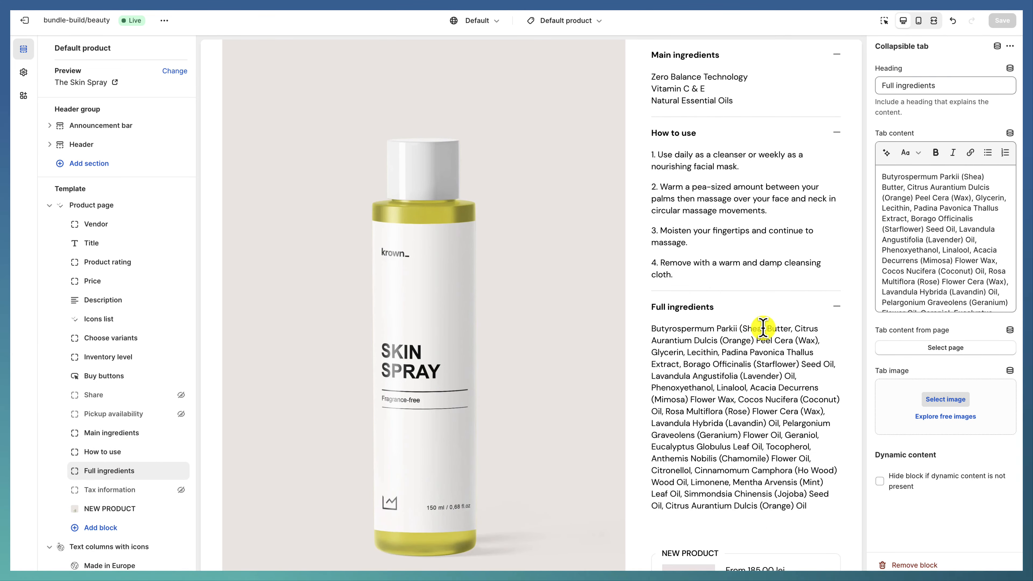
pyautogui.click(125, 453)
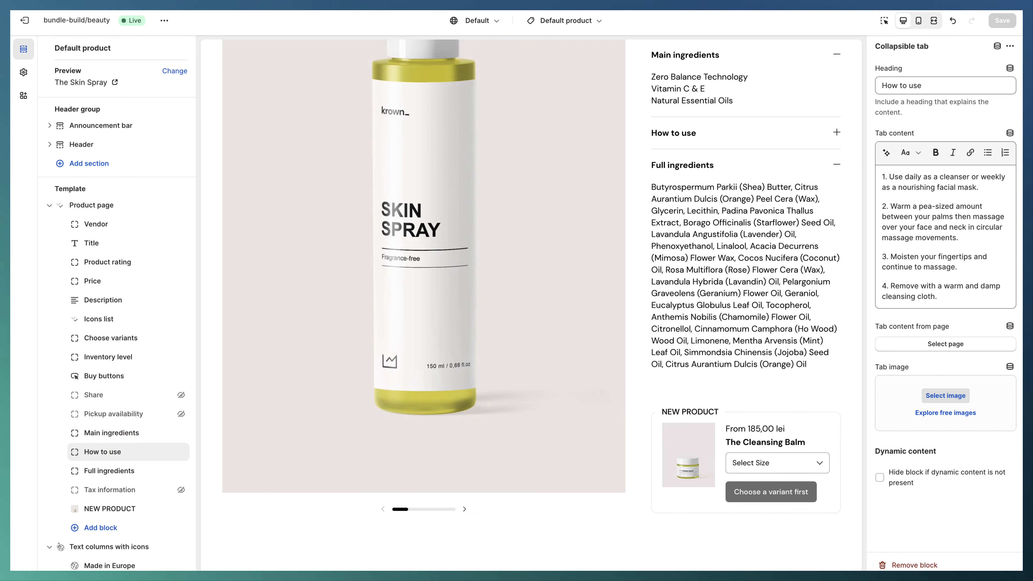
pyautogui.click(130, 509)
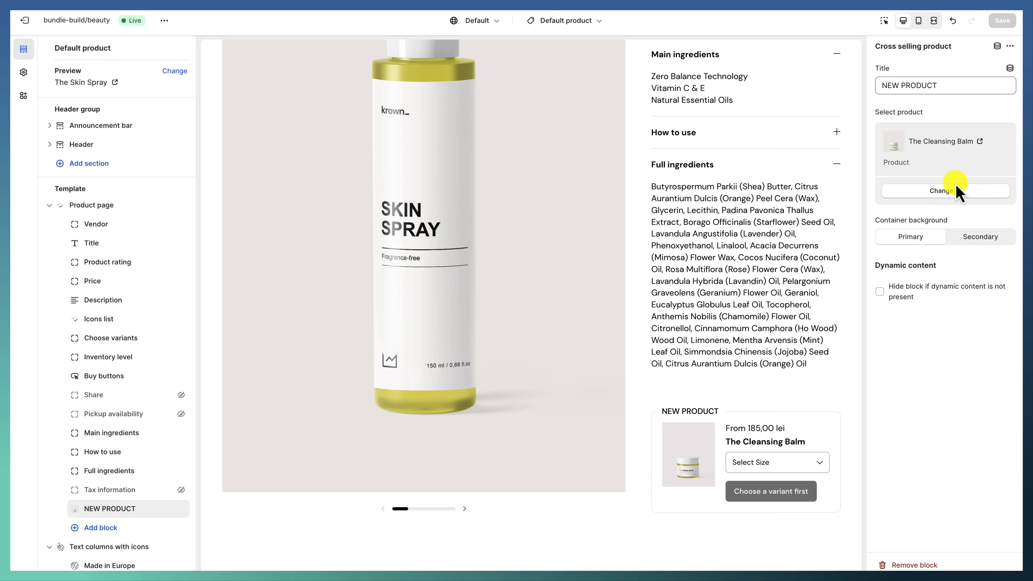
pyautogui.scroll(-10, 739, 400)
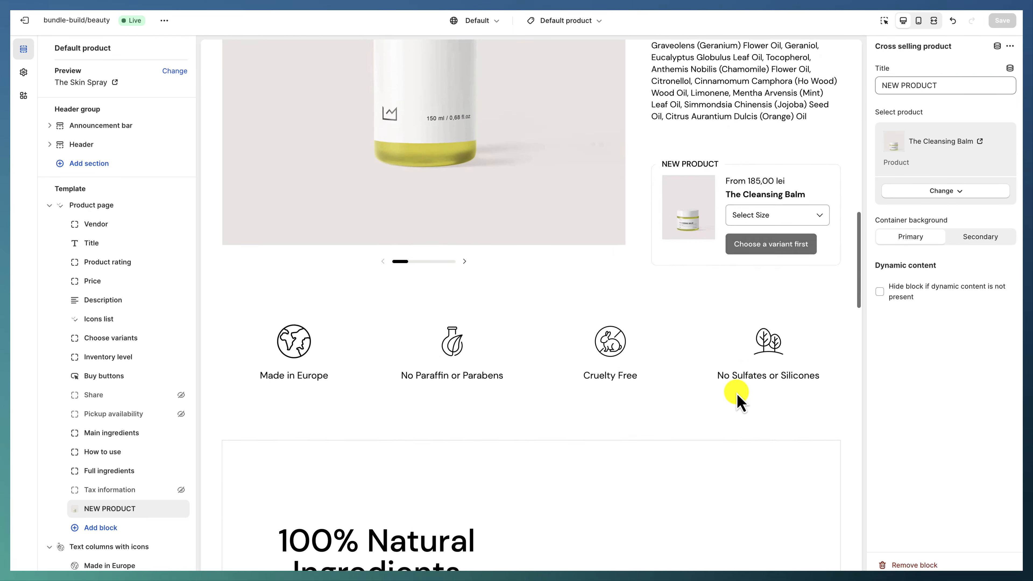
# Open the Text columns with icons section, review its layout and card design settings, and inspect its Made in Europe block.
pyautogui.scroll(-4, 70, 415)
pyautogui.click(106, 374)
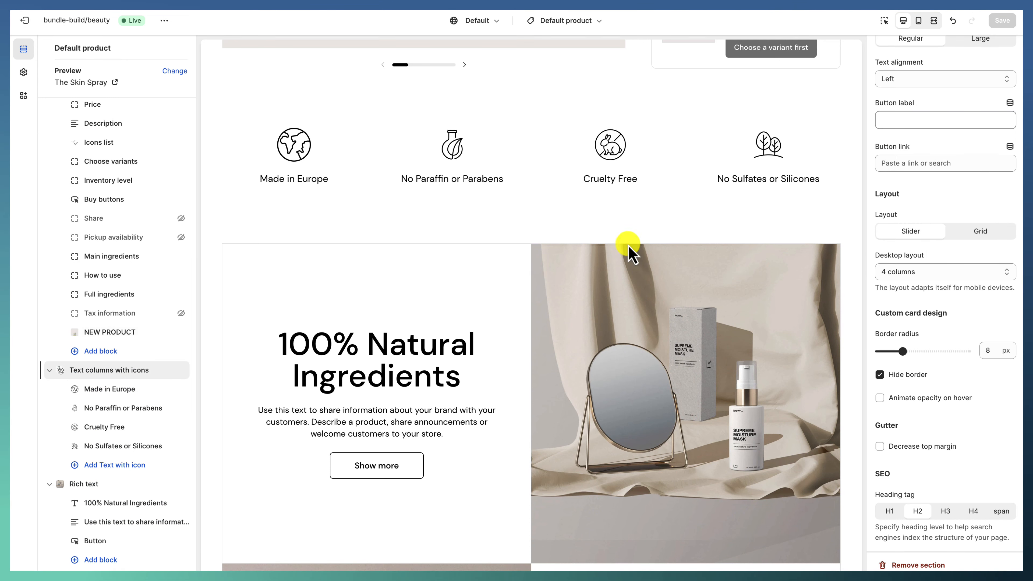
pyautogui.scroll(5, 943, 216)
pyautogui.scroll(-5, 935, 216)
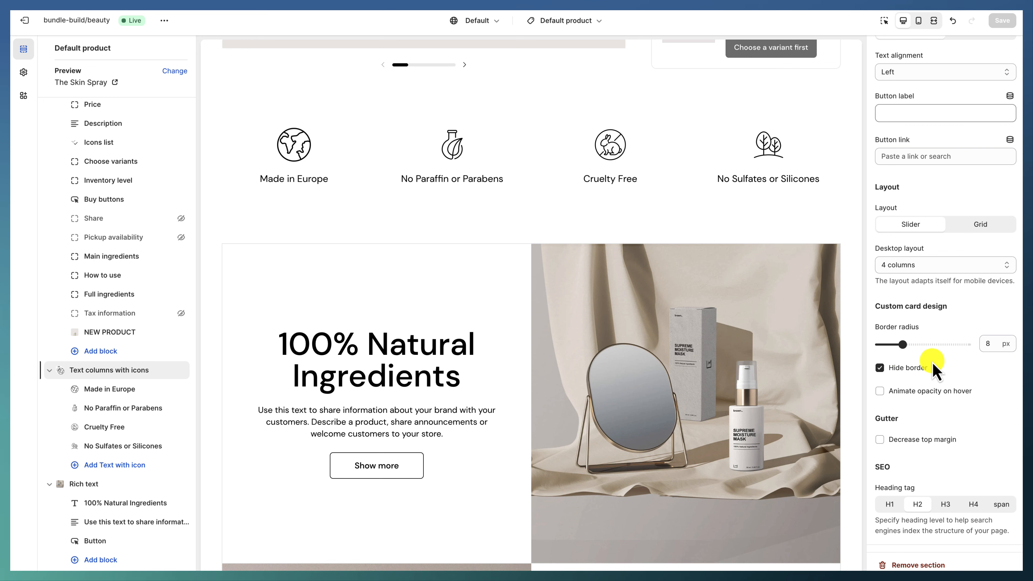
pyautogui.click(115, 390)
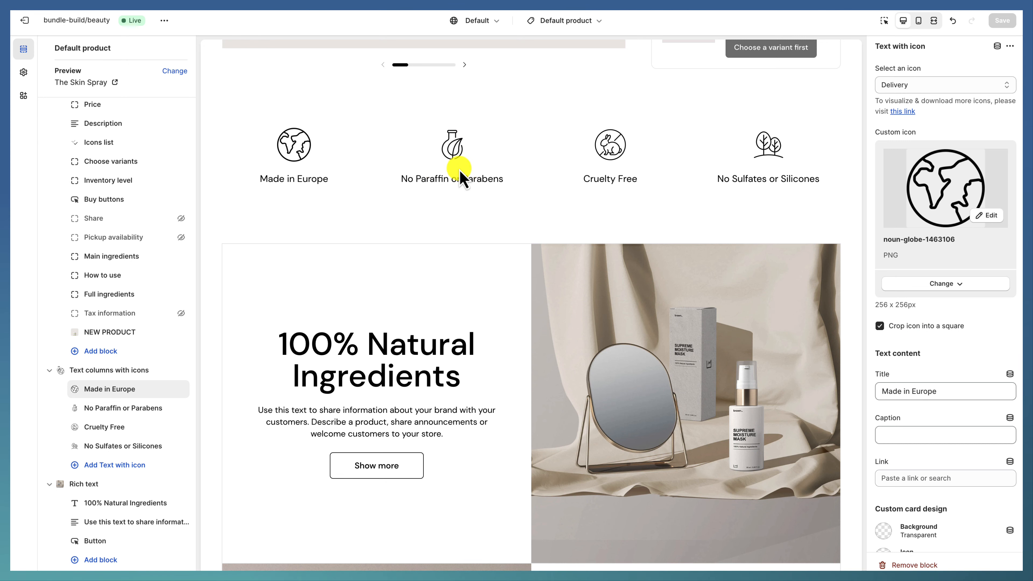
# Inspect the Cruelty Free and No Sulfates or Silicones blocks of the Text columns with icons section.
pyautogui.scroll(-1, 316, 371)
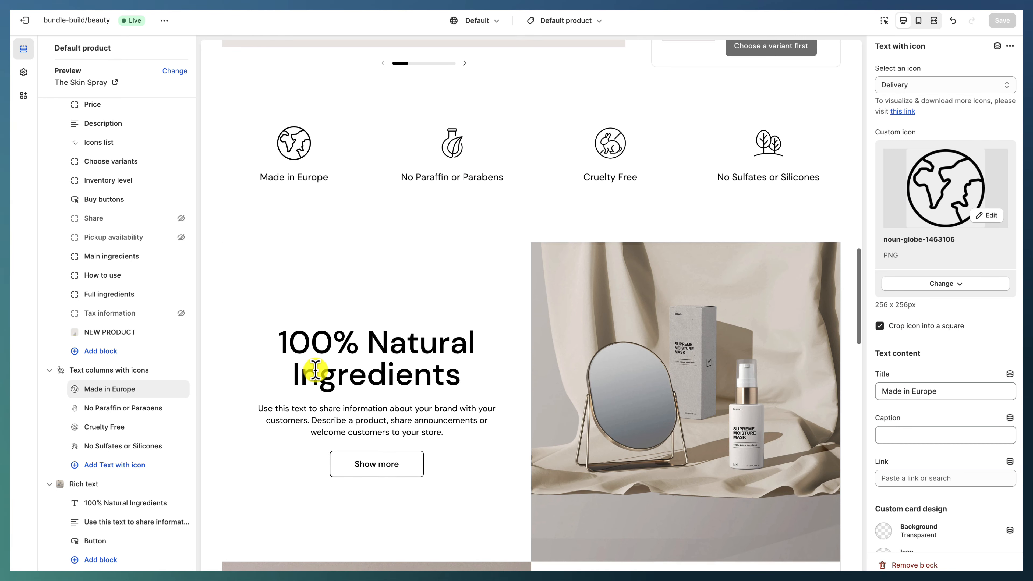
pyautogui.click(119, 427)
pyautogui.click(124, 446)
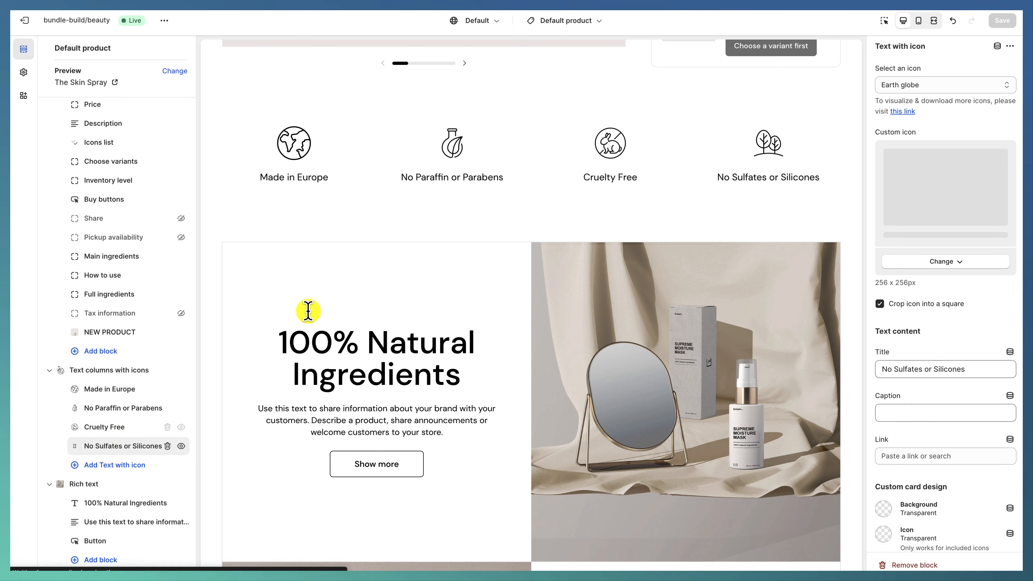
pyautogui.scroll(2, 328, 224)
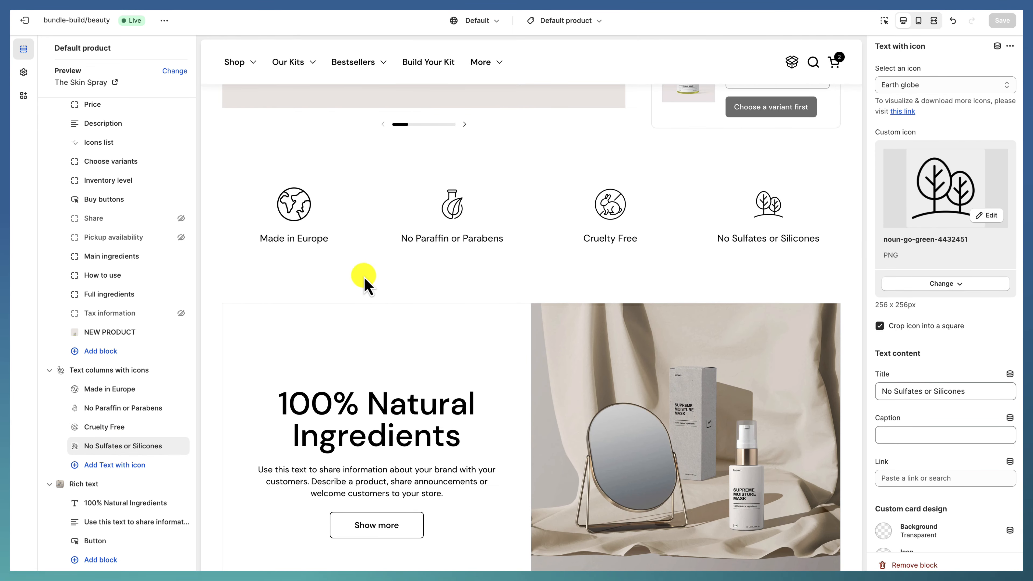
# Open the 100% Natural Ingredients Rich text section and review its image, layout, text alignment and custom card design settings.
pyautogui.scroll(-1, 118, 435)
pyautogui.click(113, 433)
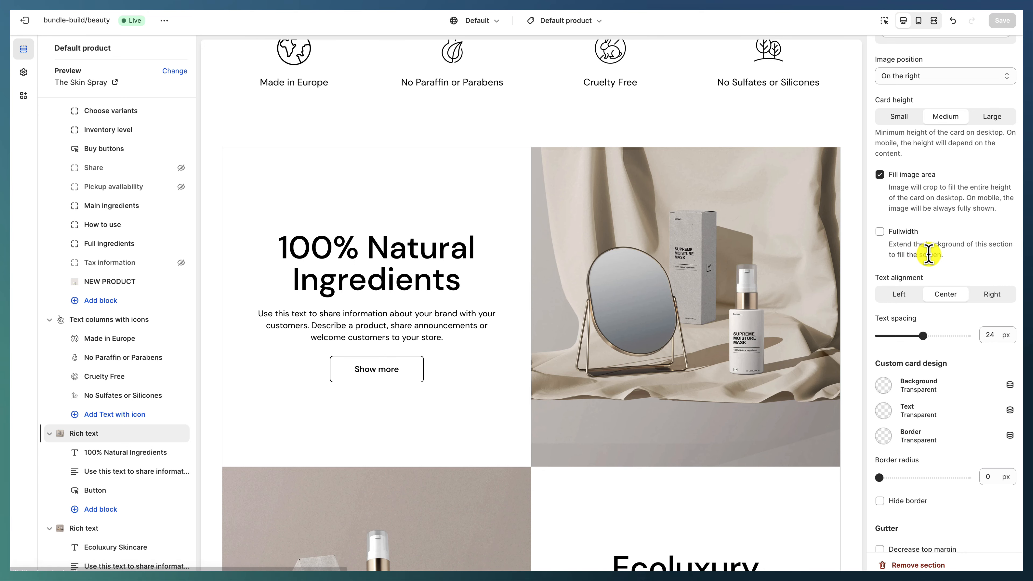
pyautogui.scroll(2, 931, 248)
pyautogui.scroll(2, 932, 228)
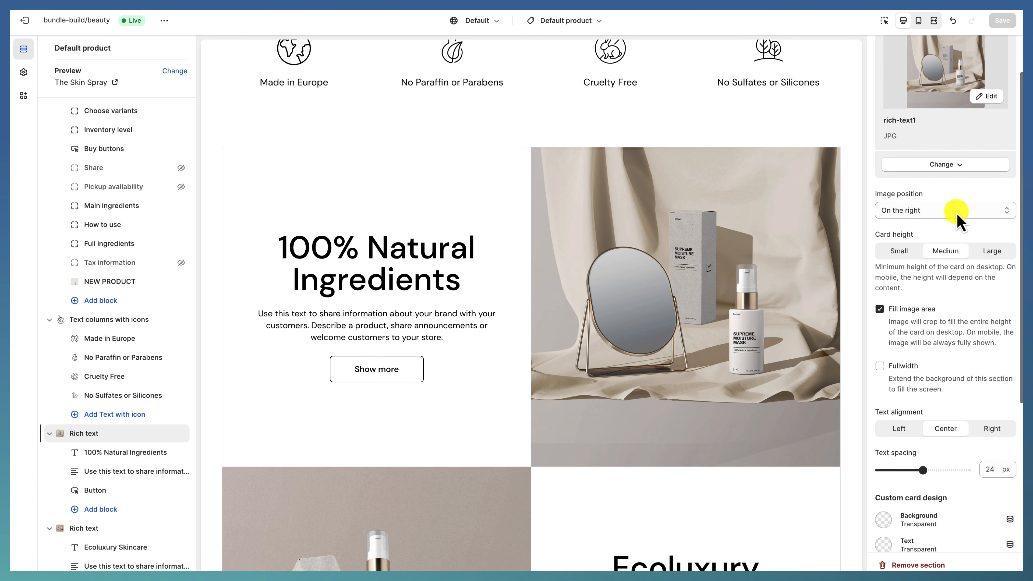
pyautogui.scroll(-4, 728, 281)
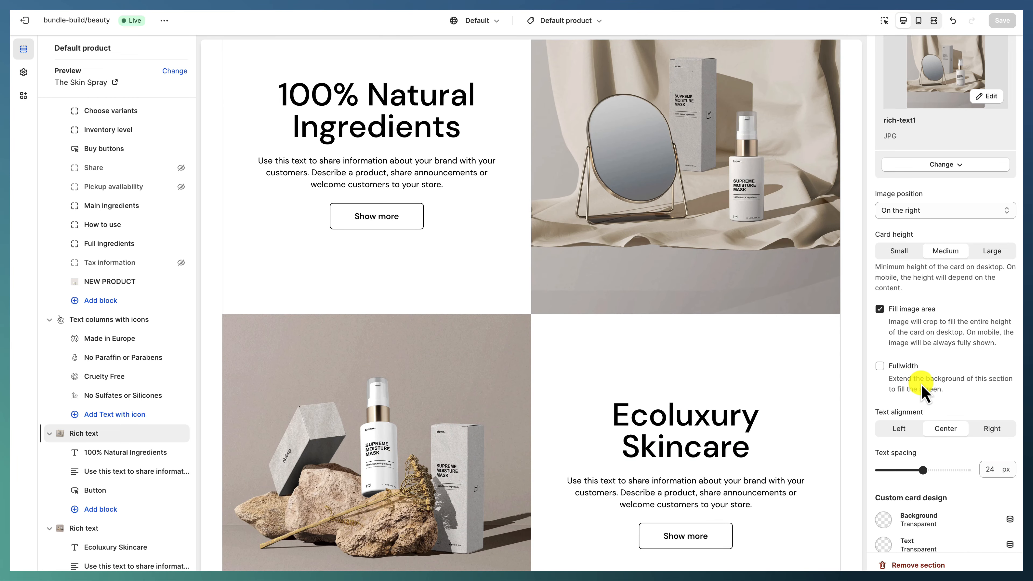
pyautogui.scroll(-4, 921, 393)
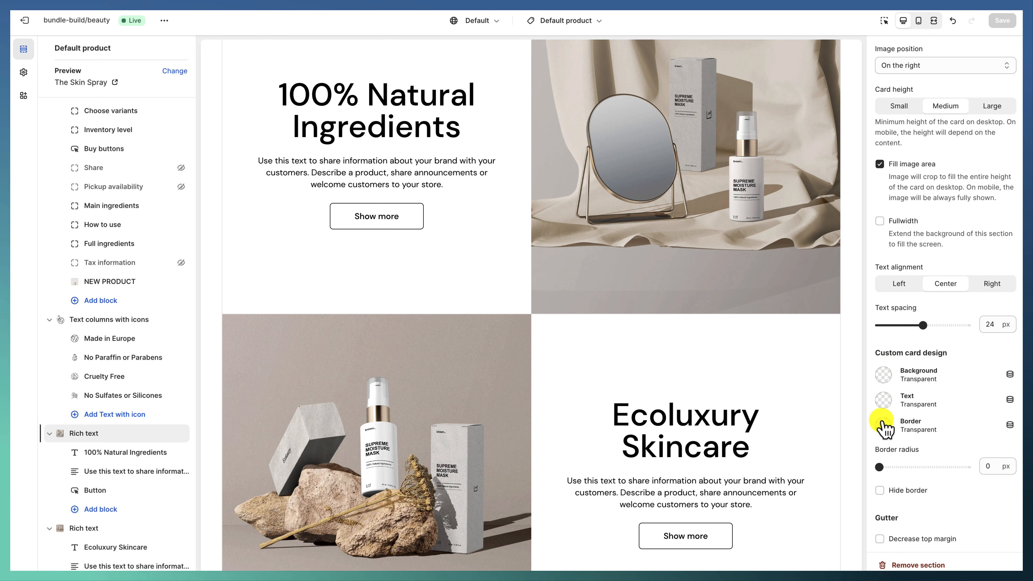
pyautogui.scroll(3, 646, 267)
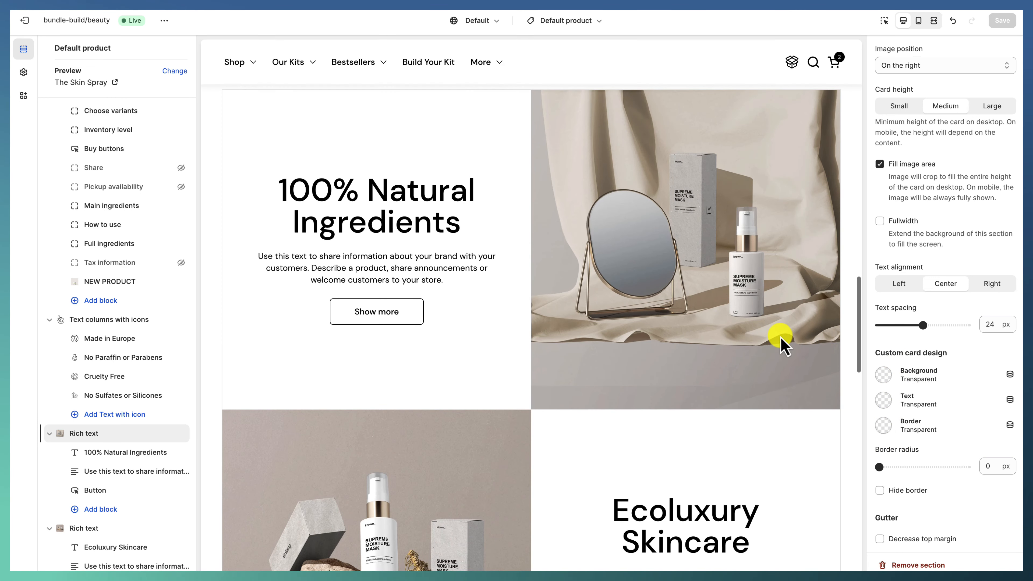
pyautogui.scroll(2, 628, 287)
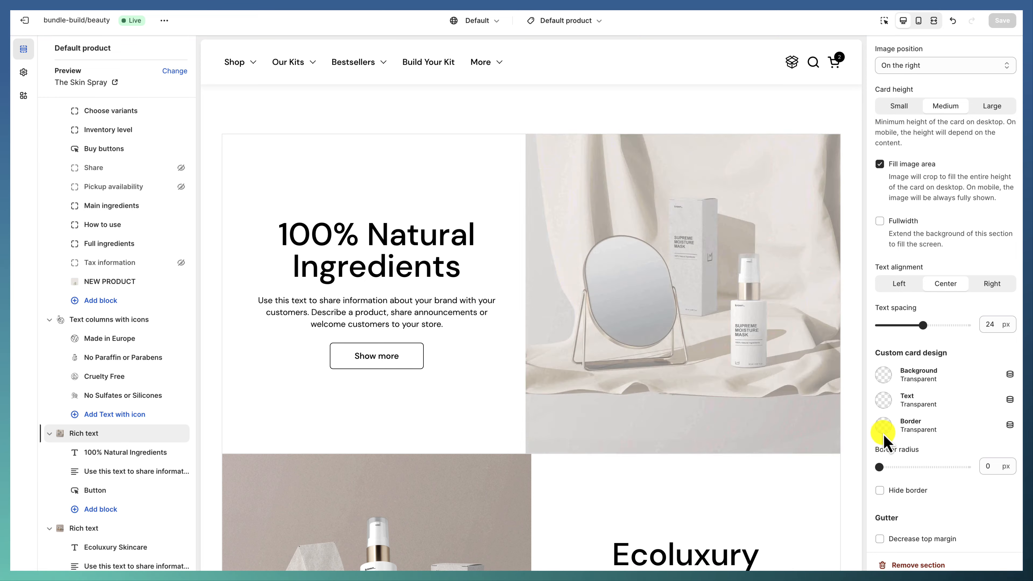
# Try the red border color D14545 on the 100% Natural Ingredients Rich text section.
pyautogui.click(883, 426)
pyautogui.click(904, 399)
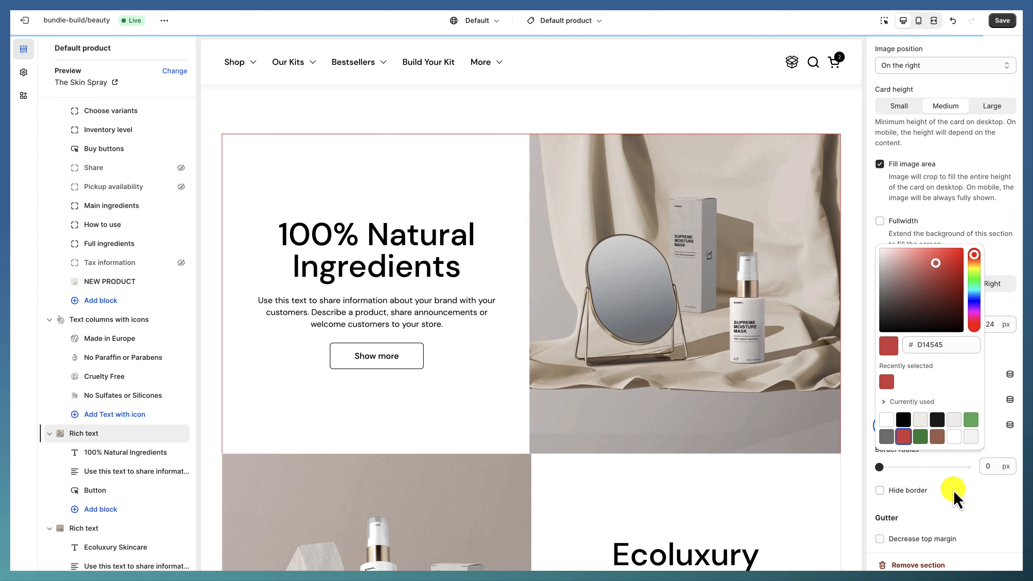
pyautogui.click(267, 195)
pyautogui.scroll(-1, 711, 389)
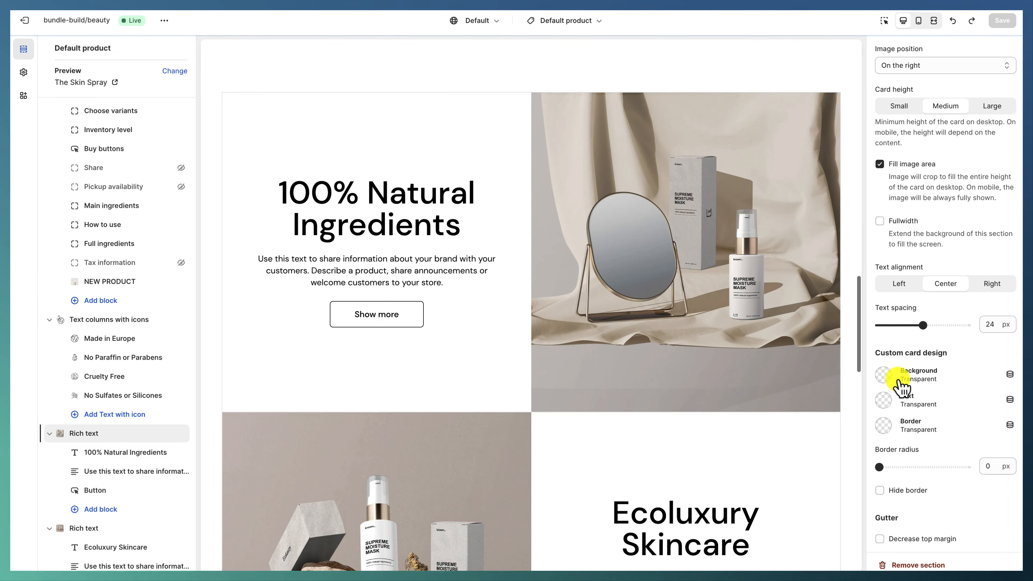
# Open the Ecoluxury Skincare Rich text section and review its card design and gutter margin options.
pyautogui.scroll(-2, 899, 384)
pyautogui.click(115, 527)
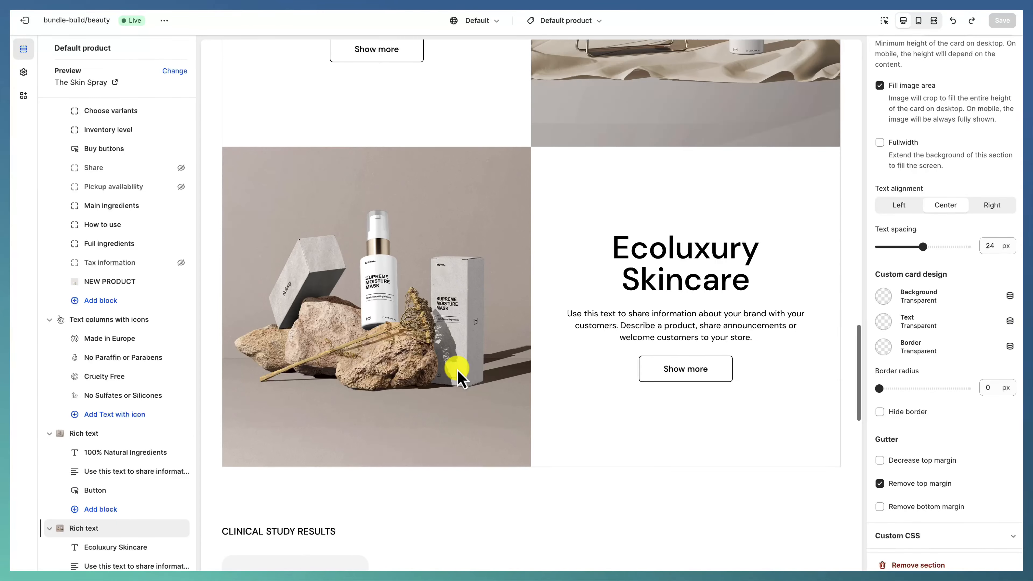
pyautogui.scroll(-1, 943, 297)
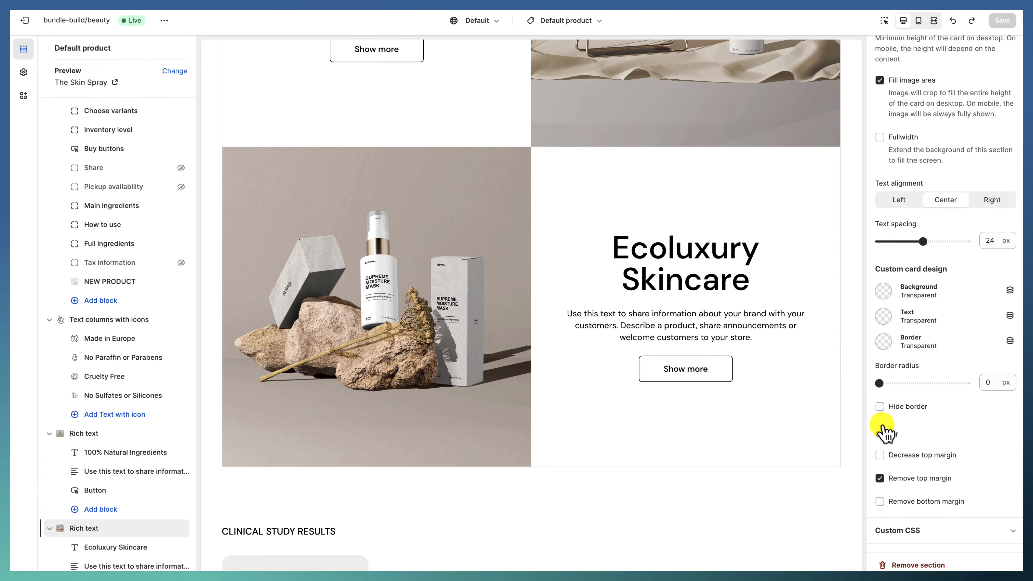
pyautogui.scroll(2, 573, 308)
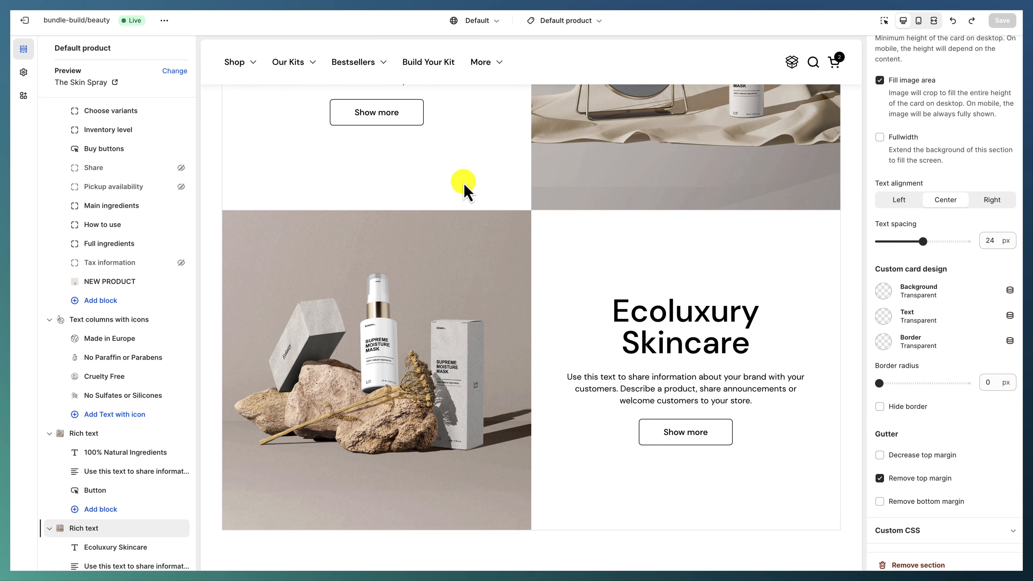
# Open the Info tabs section for the clinical study results and review its layout, style and autoplay settings.
pyautogui.scroll(-10, 306, 180)
pyautogui.scroll(-3, 115, 452)
pyautogui.scroll(-1, 107, 474)
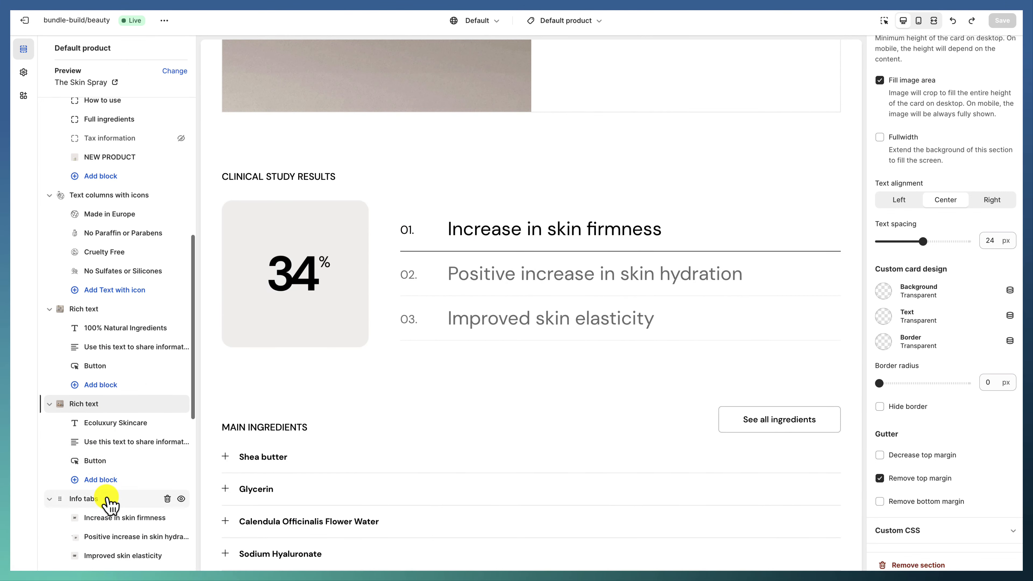
pyautogui.click(105, 499)
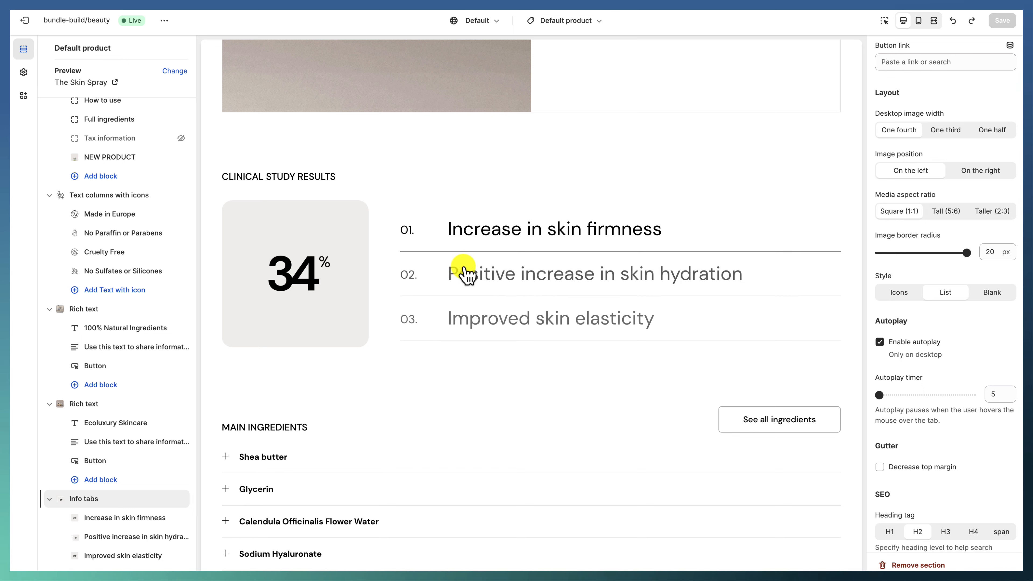
# Inspect the title, image and icon settings of the three skin firmness, hydration and elasticity tabs.
pyautogui.click(104, 537)
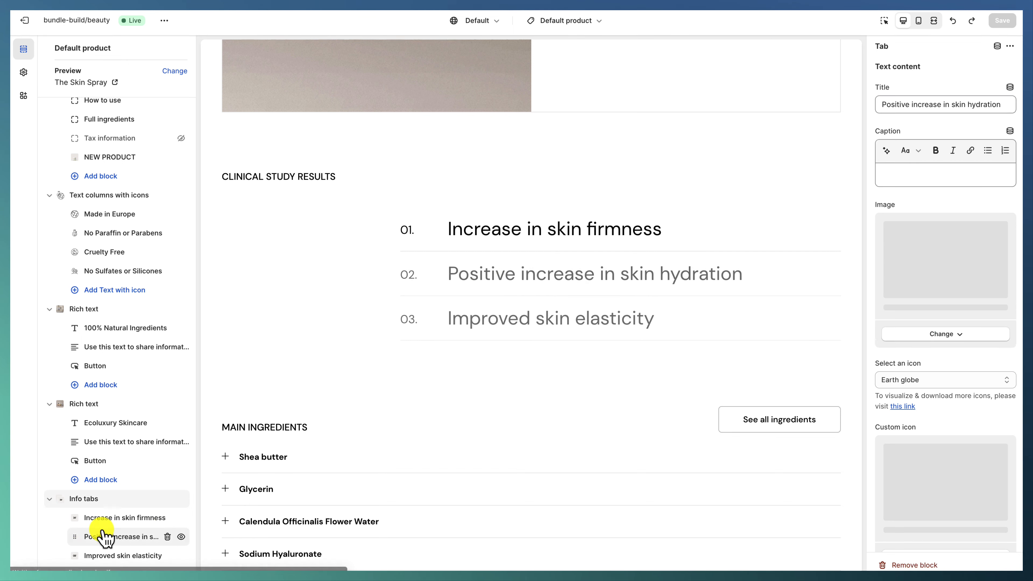
pyautogui.click(149, 518)
pyautogui.click(139, 555)
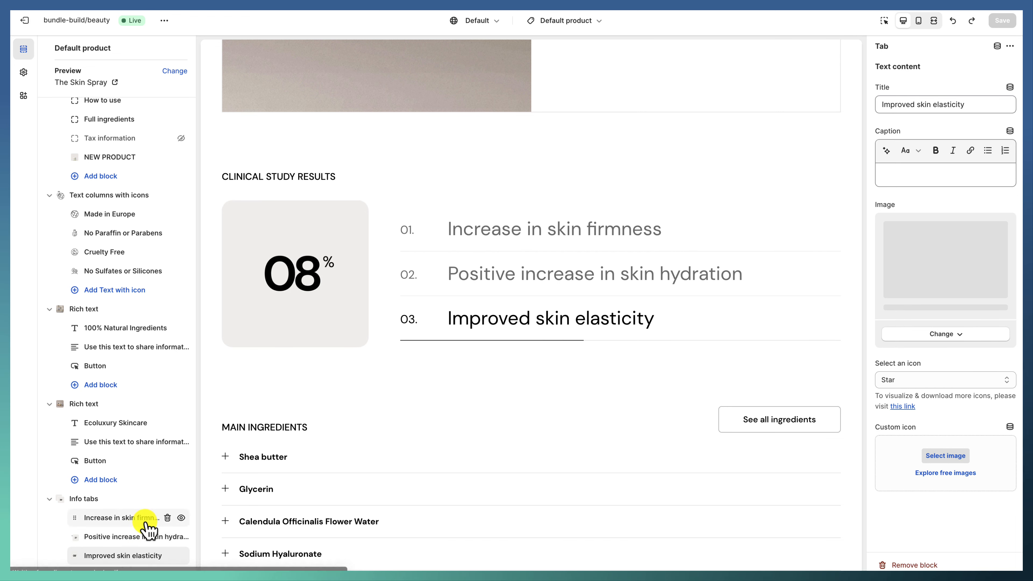
pyautogui.click(139, 537)
pyautogui.click(138, 519)
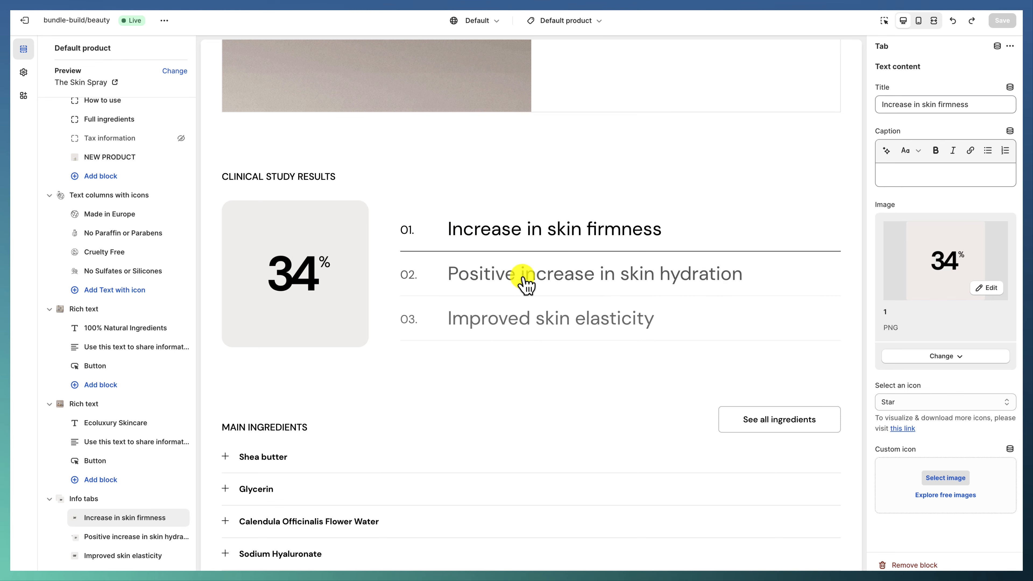
# Open the Content toggles section and review its button, contact form and first-toggle settings.
pyautogui.scroll(-3, 111, 480)
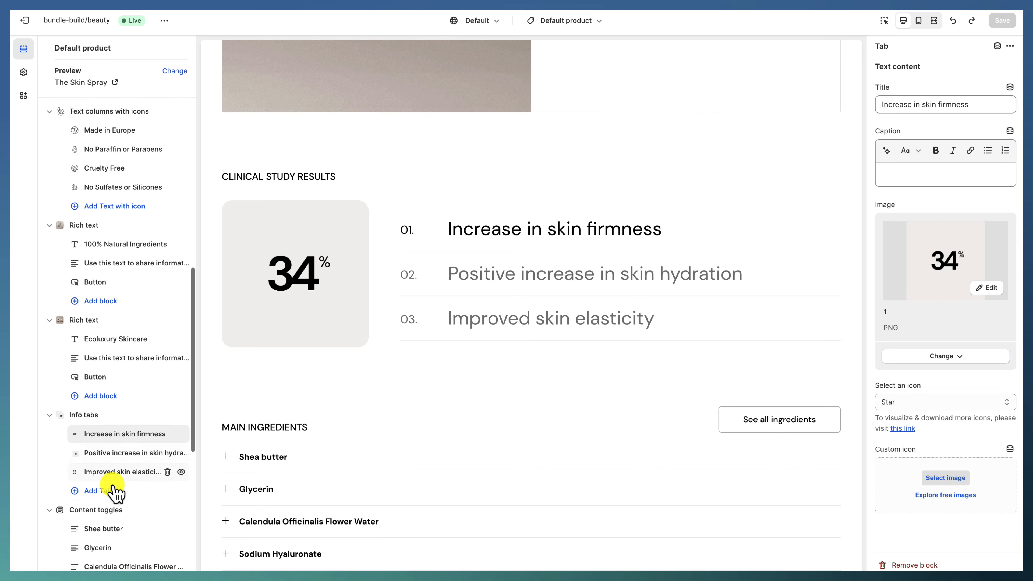
pyautogui.click(110, 511)
pyautogui.scroll(-2, 127, 491)
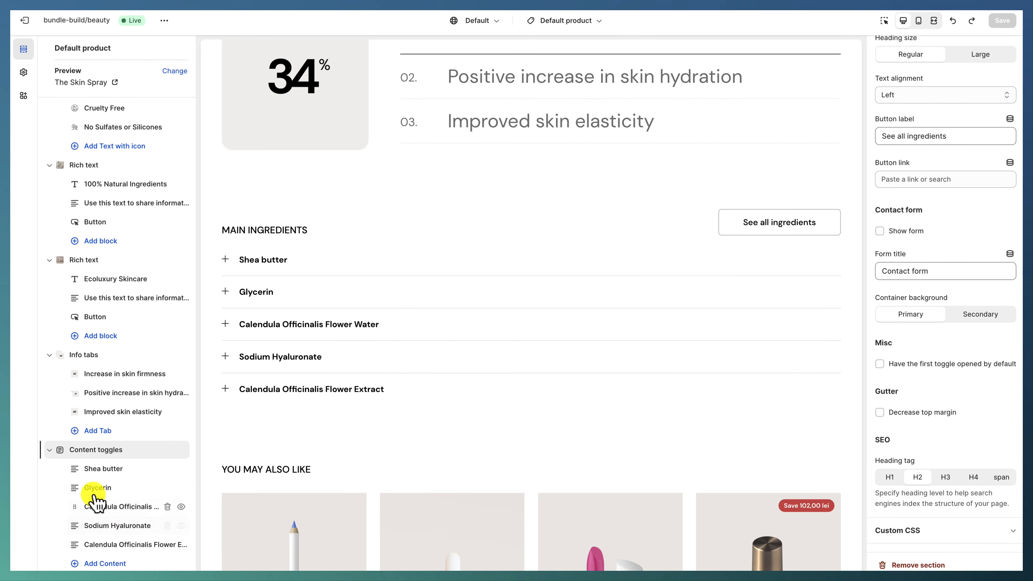
# Remove the Apps section and inspect the Shea butter, Glycerin, Calendula Officinalis Flower Water and Sodium Hyaluronate content blocks.
pyautogui.scroll(-4, 95, 501)
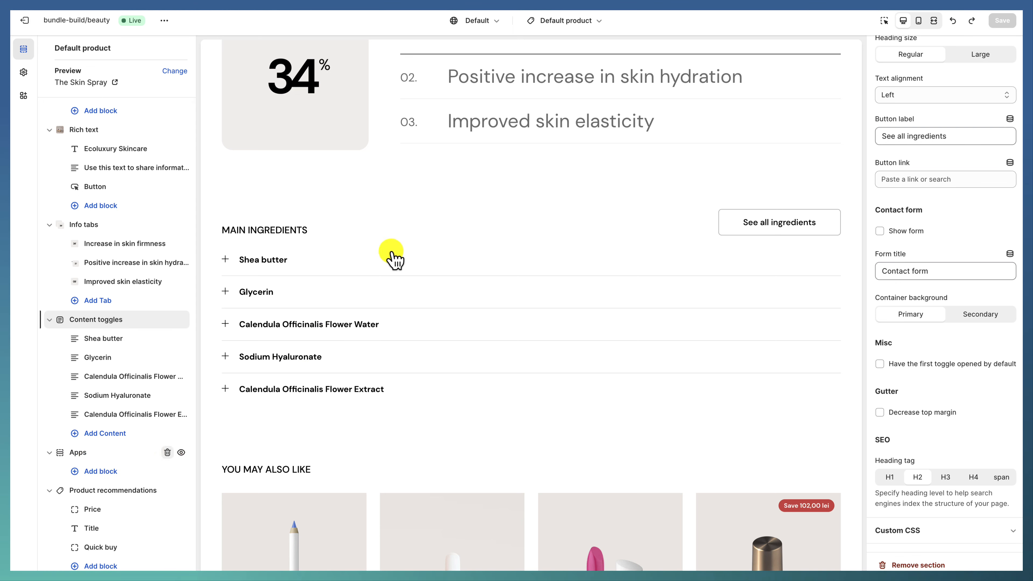
pyautogui.click(106, 338)
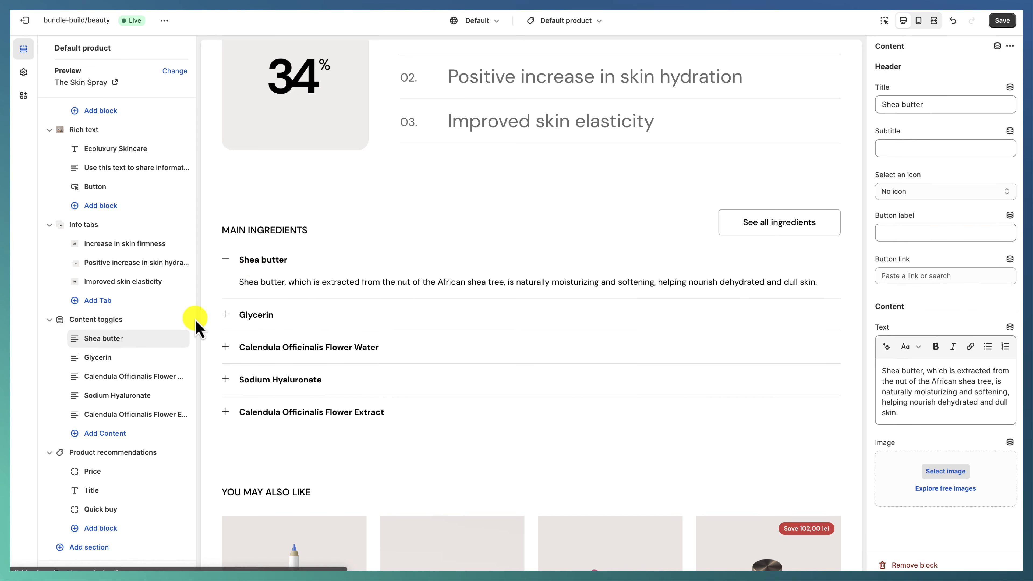
pyautogui.click(99, 358)
pyautogui.click(109, 377)
pyautogui.click(113, 396)
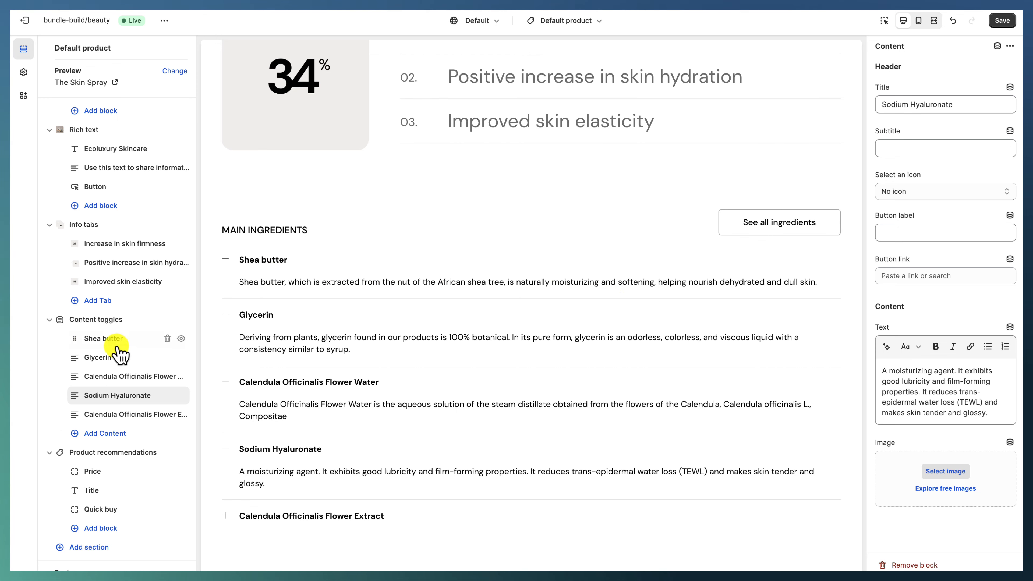
pyautogui.click(106, 345)
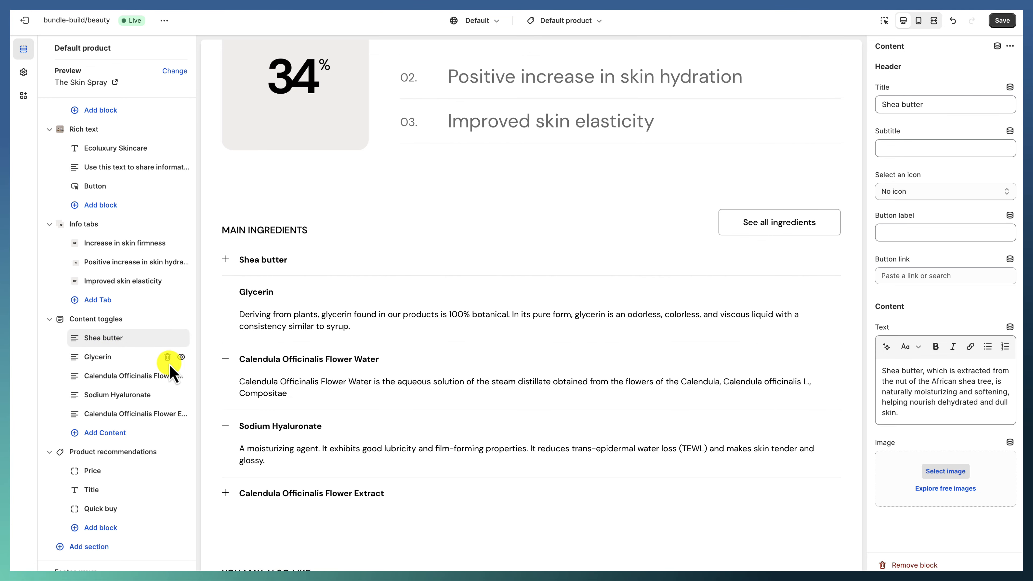
# Look over the You may also like recommendations and switch the editor to the kit-product template.
pyautogui.scroll(-3, 163, 366)
pyautogui.scroll(-3, 318, 425)
pyautogui.scroll(-3, 317, 426)
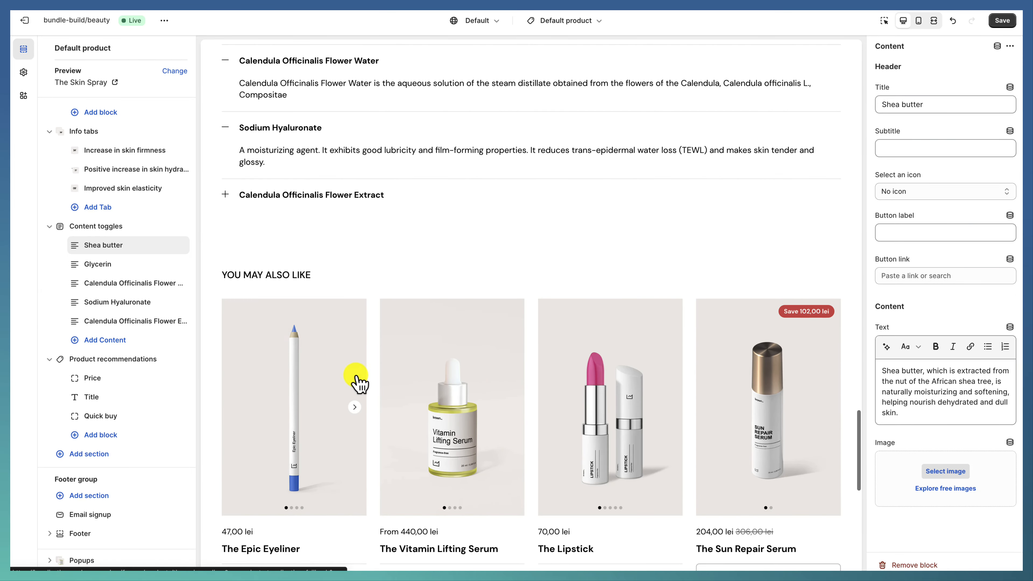
pyautogui.click(598, 23)
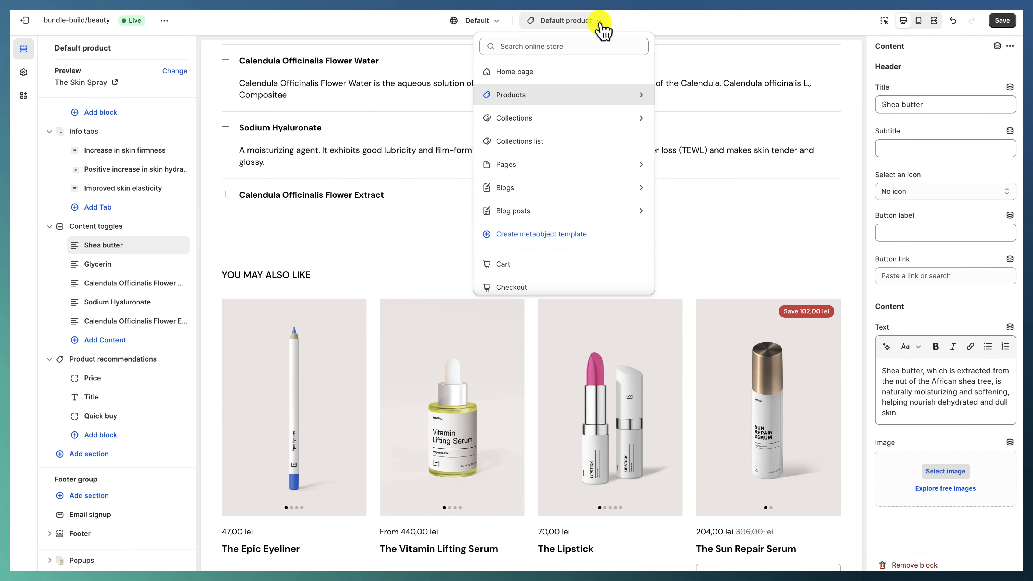
pyautogui.click(555, 100)
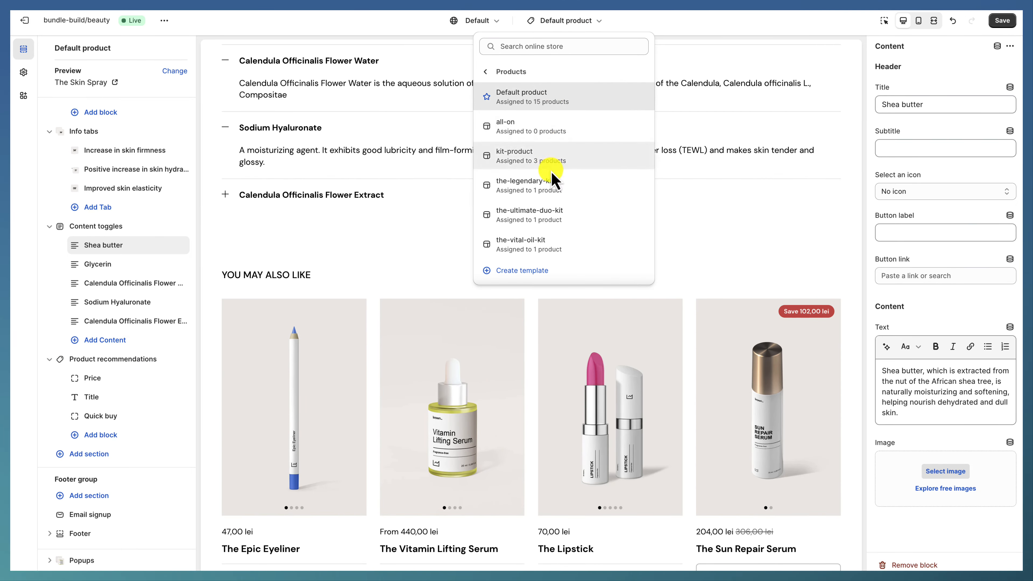
pyautogui.click(553, 161)
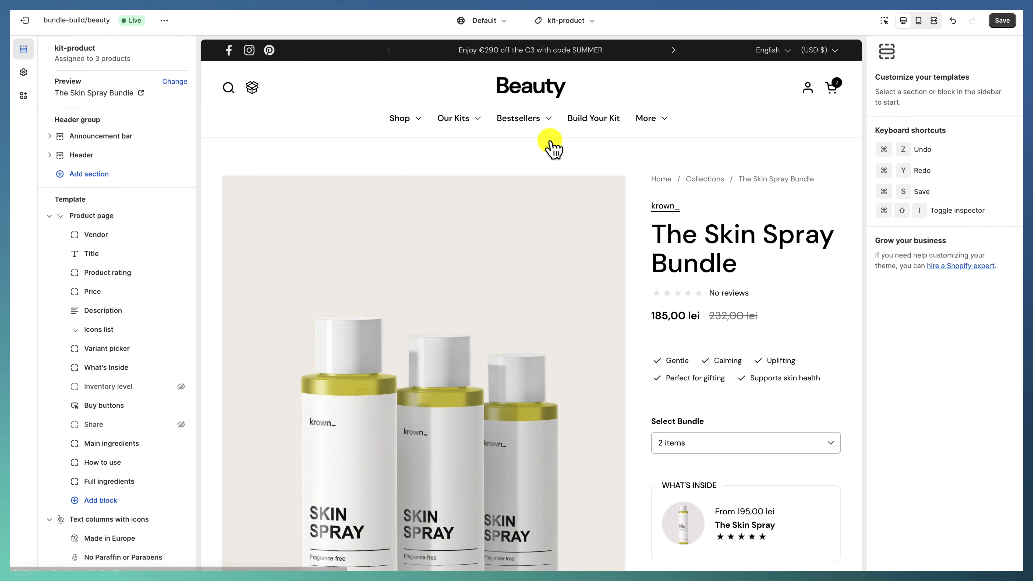
# Review The Skin Spray Bundle product preview and choose the 3 items option under Select Bundle.
pyautogui.scroll(-6, 507, 249)
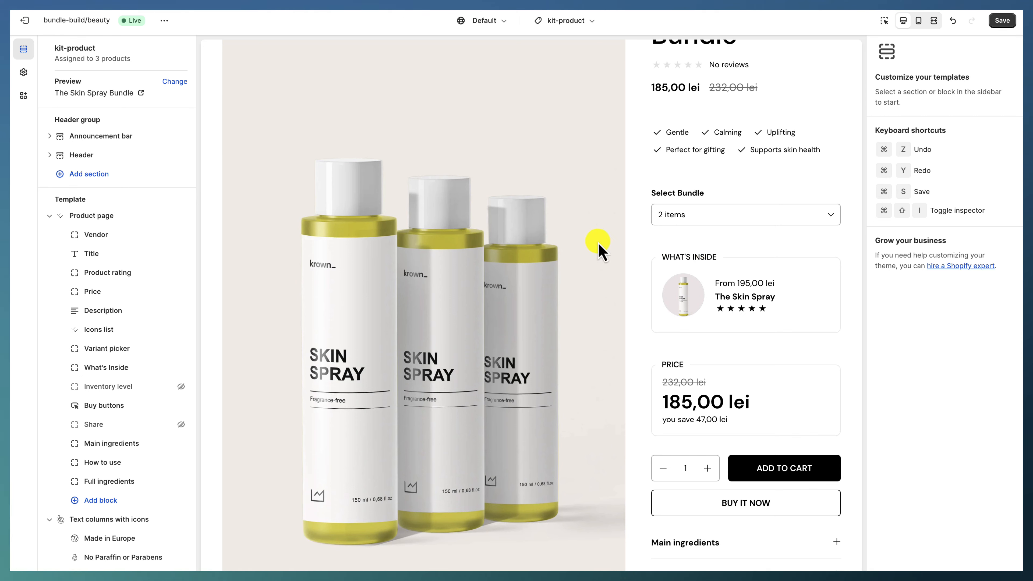
pyautogui.scroll(2, 551, 279)
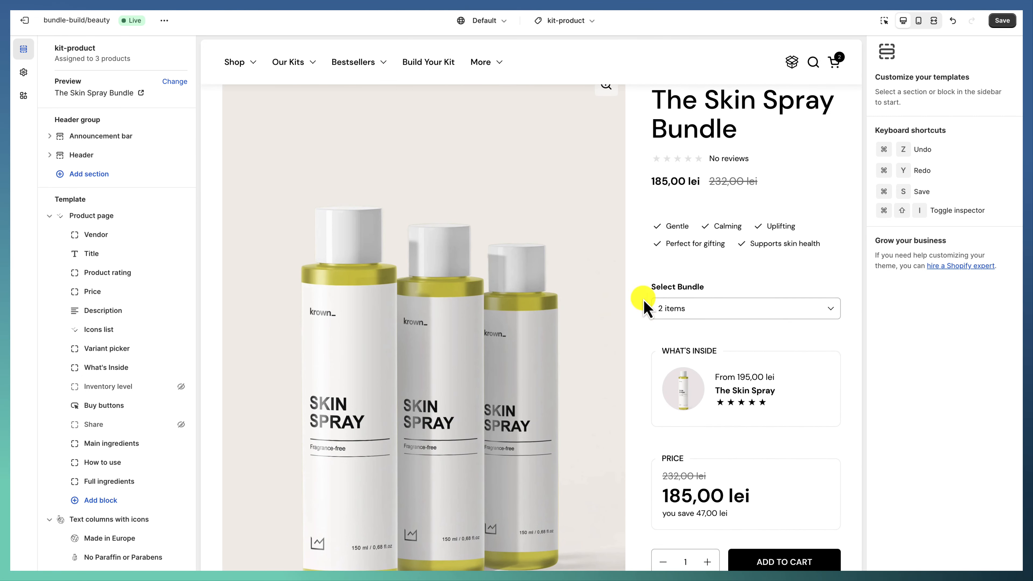
pyautogui.scroll(2, 709, 99)
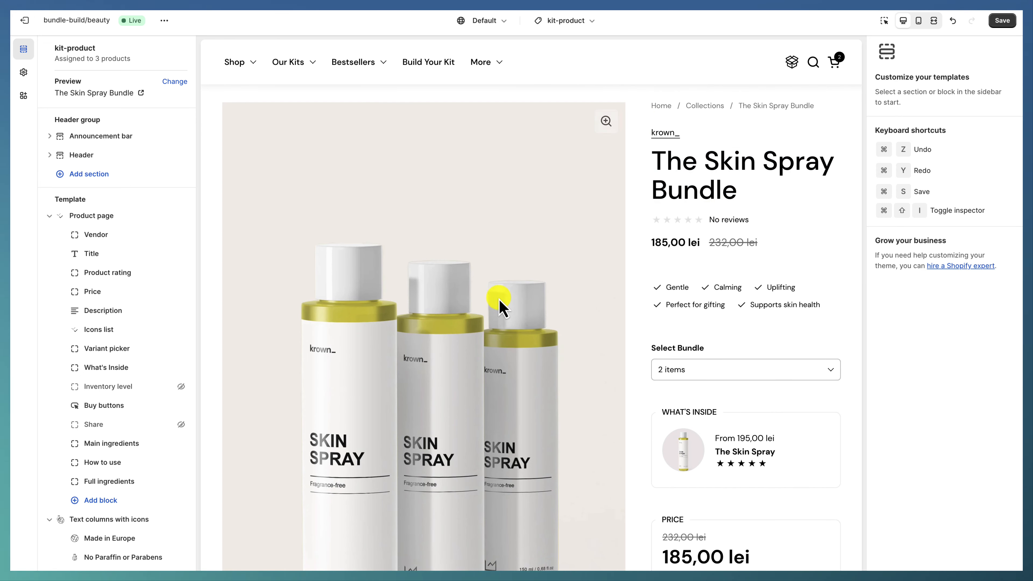
pyautogui.scroll(-1, 683, 346)
pyautogui.click(687, 325)
pyautogui.click(686, 342)
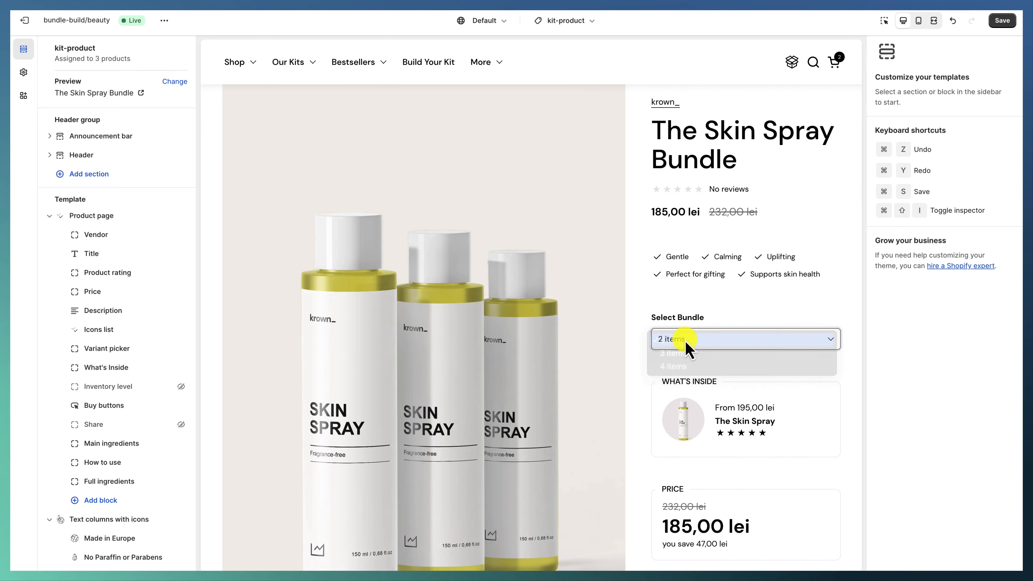
pyautogui.click(688, 343)
pyautogui.scroll(-1, 690, 393)
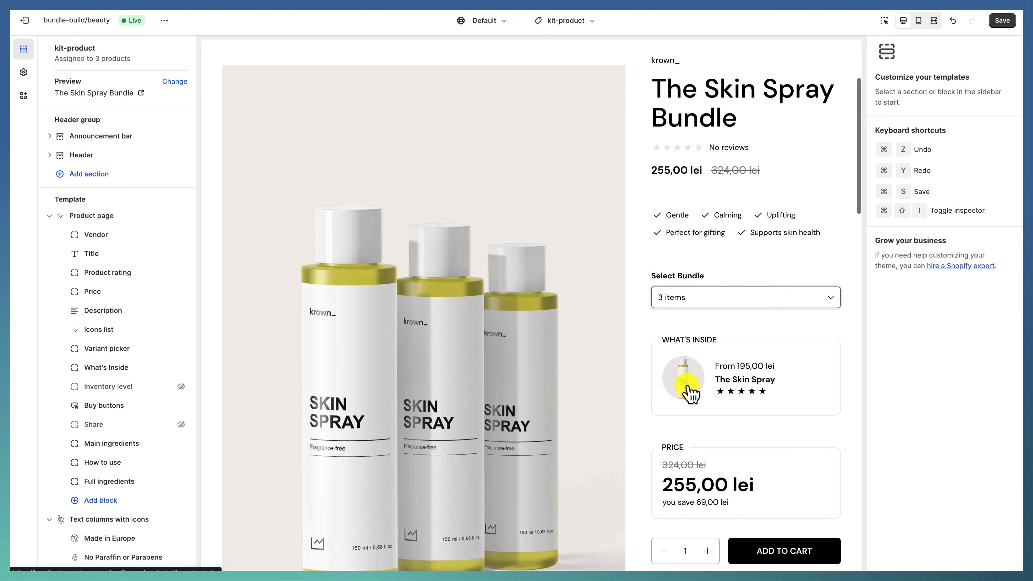
pyautogui.scroll(-1, 691, 393)
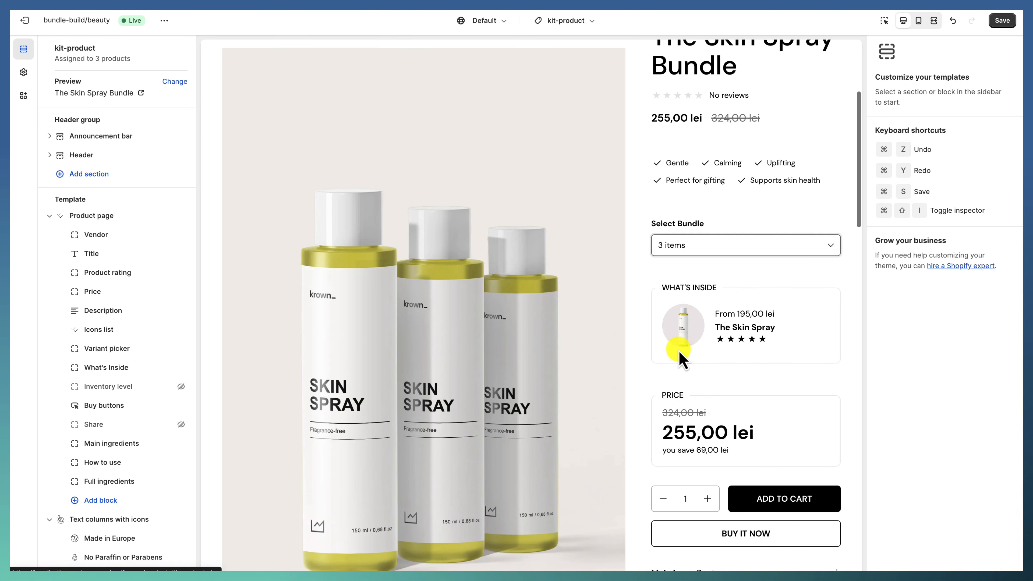
# Open the What's Inside block settings, check the blocks available to add, and compare its options with the product card in the preview.
pyautogui.click(117, 368)
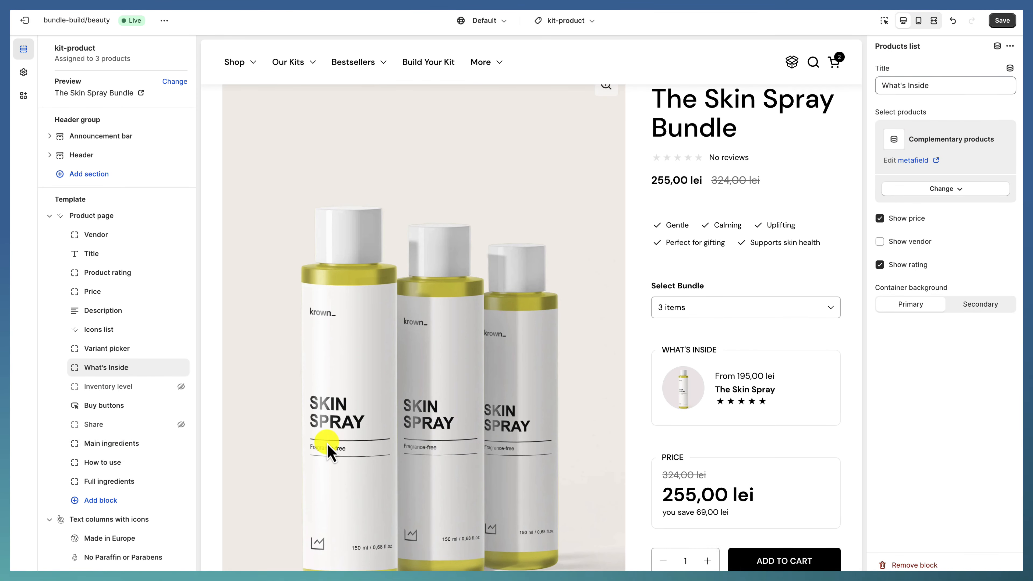
pyautogui.click(100, 500)
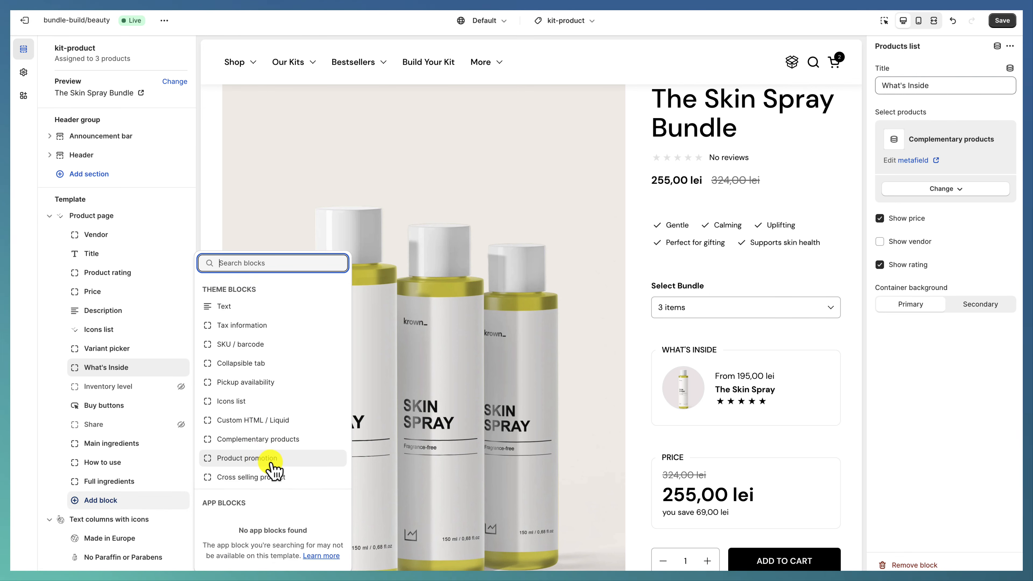
pyautogui.click(639, 419)
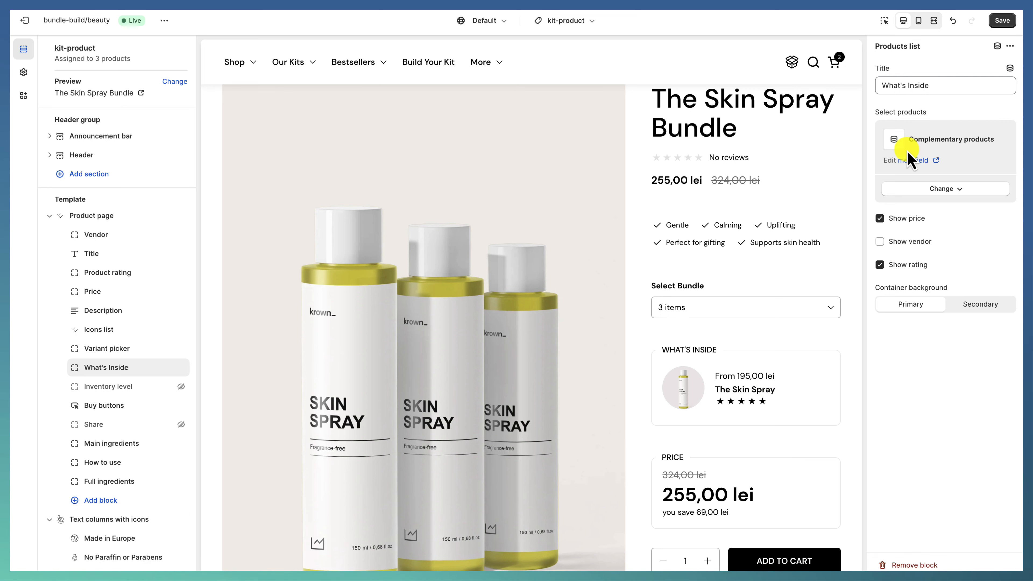
pyautogui.moveTo(663, 348); pyautogui.dragTo(823, 414)
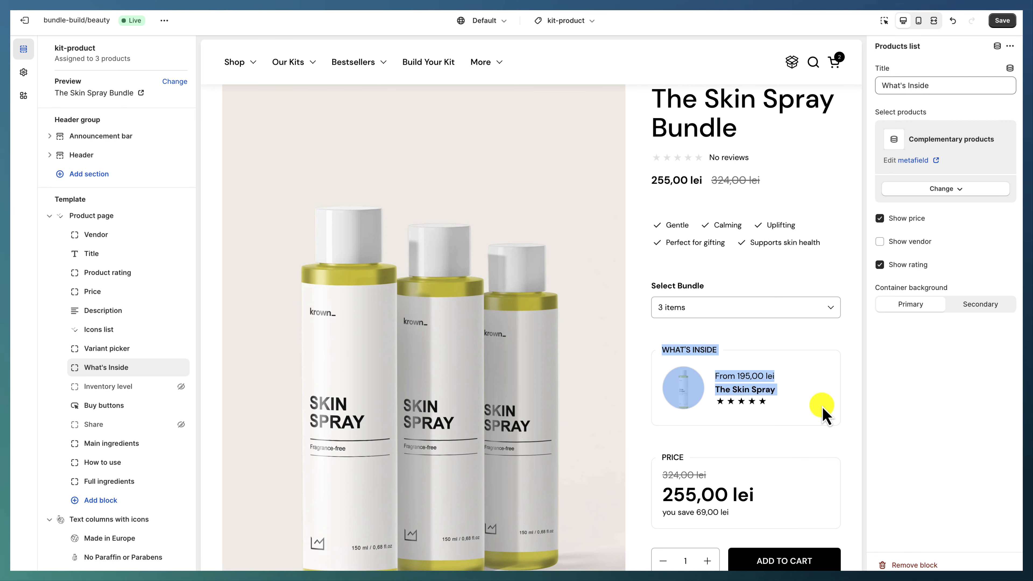
pyautogui.click(831, 351)
pyautogui.tripleClick(707, 382)
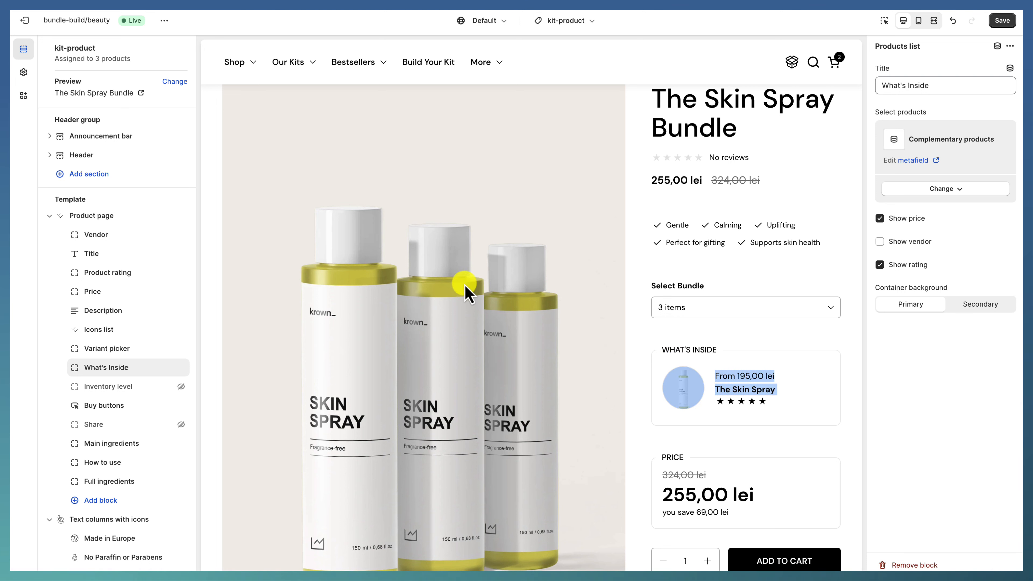
pyautogui.click(754, 374)
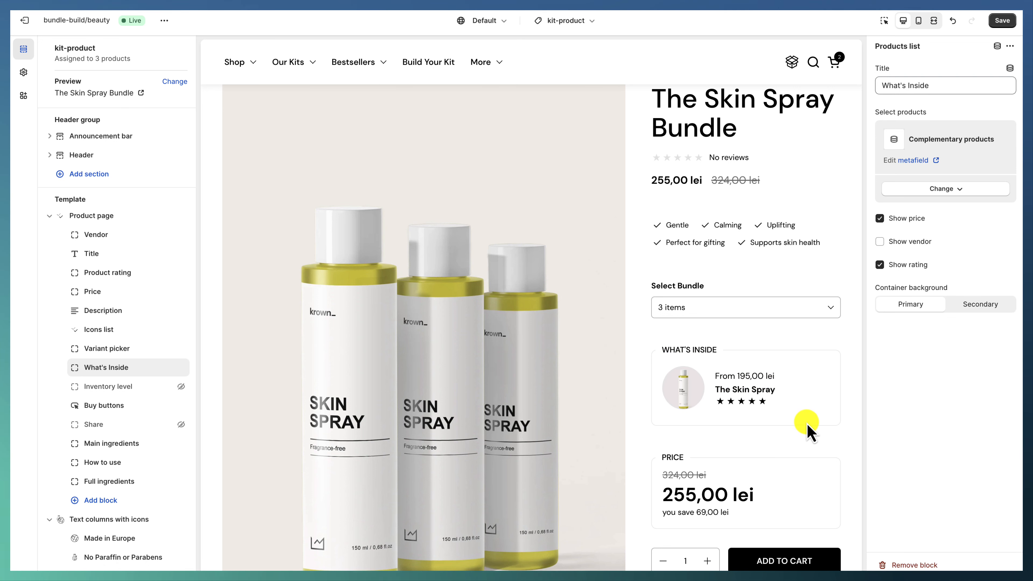
# Look over the rest of the kit-product page and switch the editor to the the-legendary-kit template.
pyautogui.scroll(-15, 829, 438)
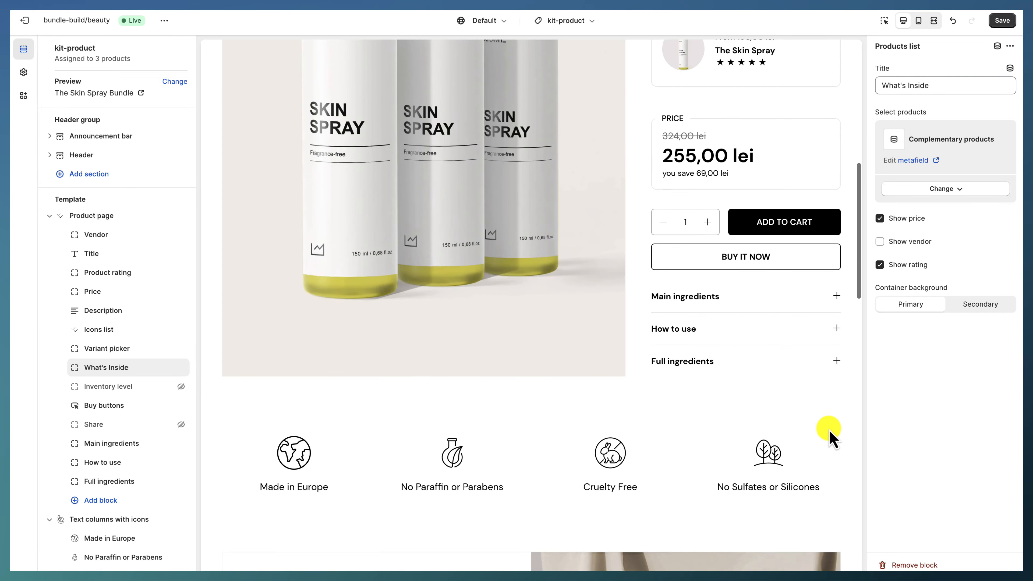
pyautogui.scroll(-10, 752, 427)
pyautogui.scroll(12, 675, 415)
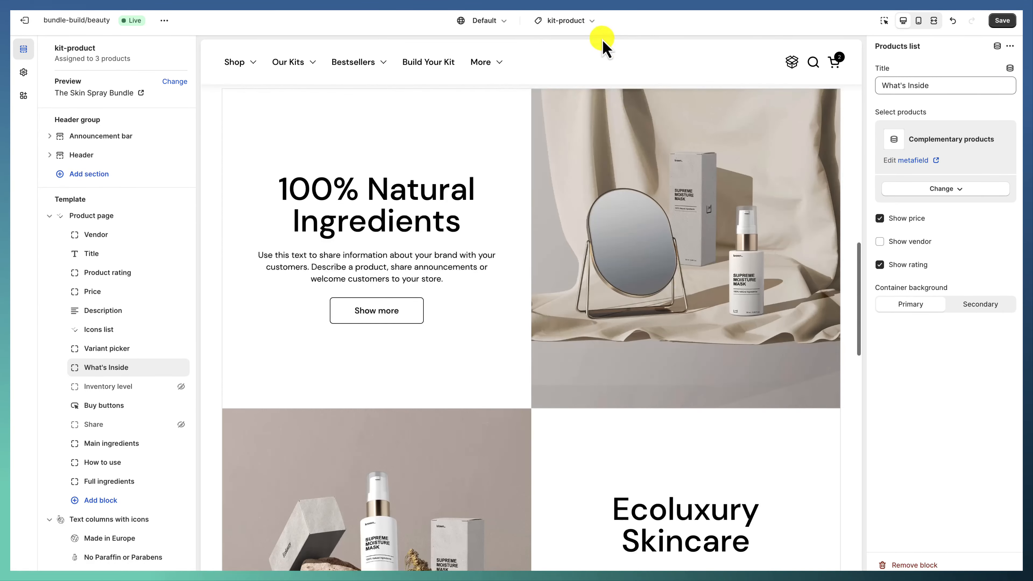
pyautogui.click(566, 20)
pyautogui.click(549, 97)
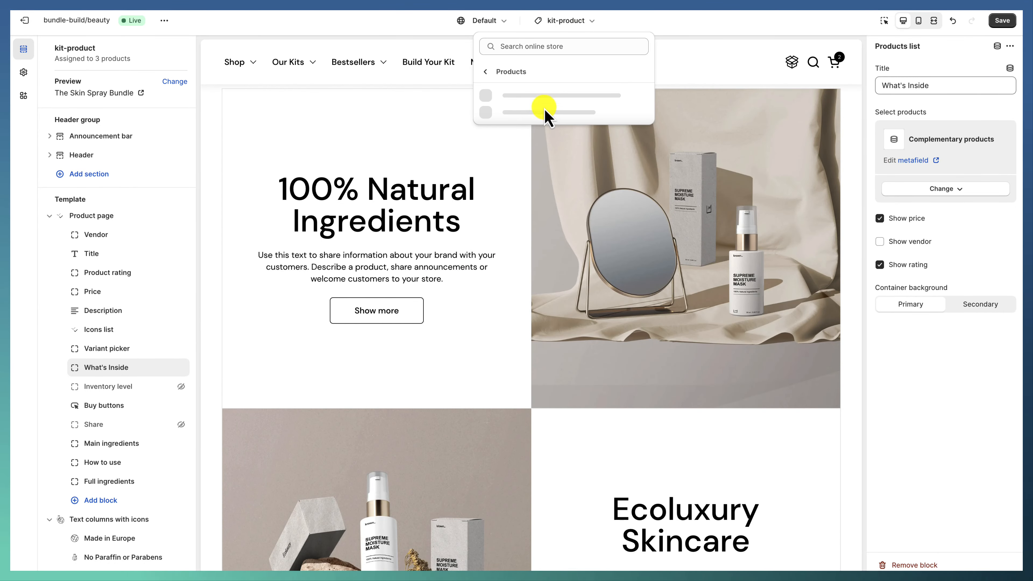
pyautogui.click(560, 188)
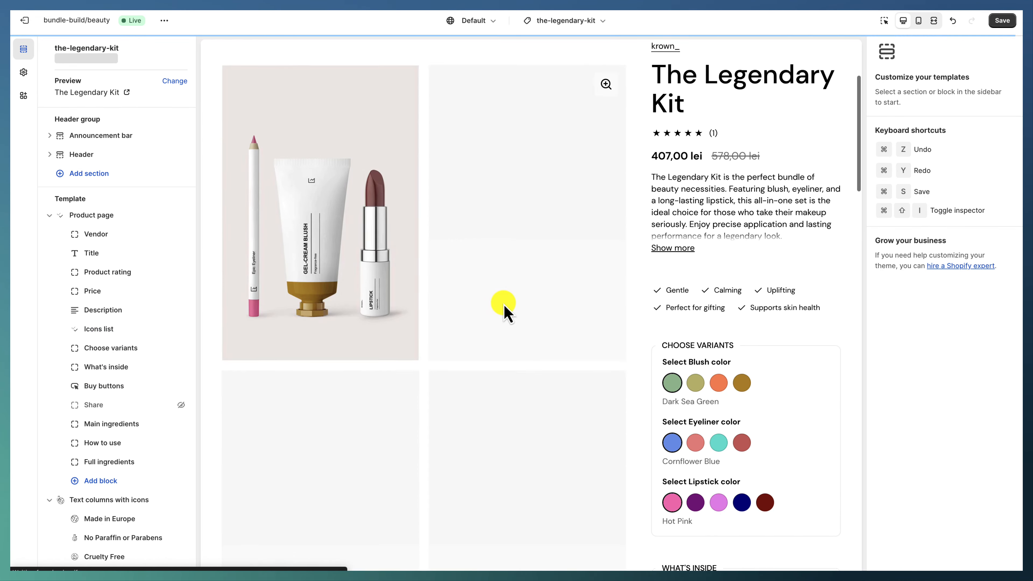
# Look over The Legendary Kit's sections and preview, trying the Indian Red eyeliner and Navy lipstick variants.
pyautogui.scroll(-6, 97, 383)
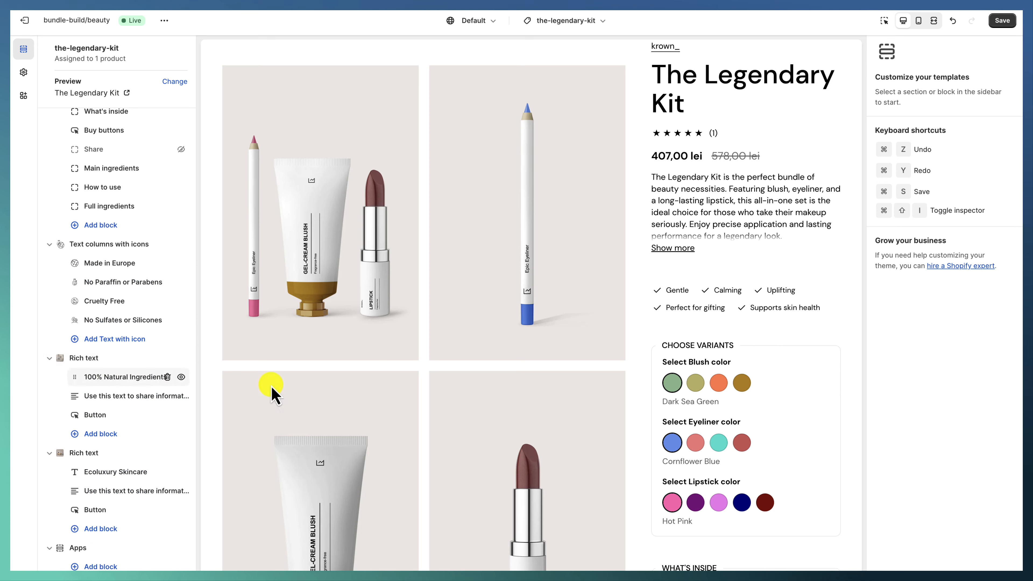
pyautogui.scroll(3, 627, 258)
pyautogui.scroll(-10, 627, 260)
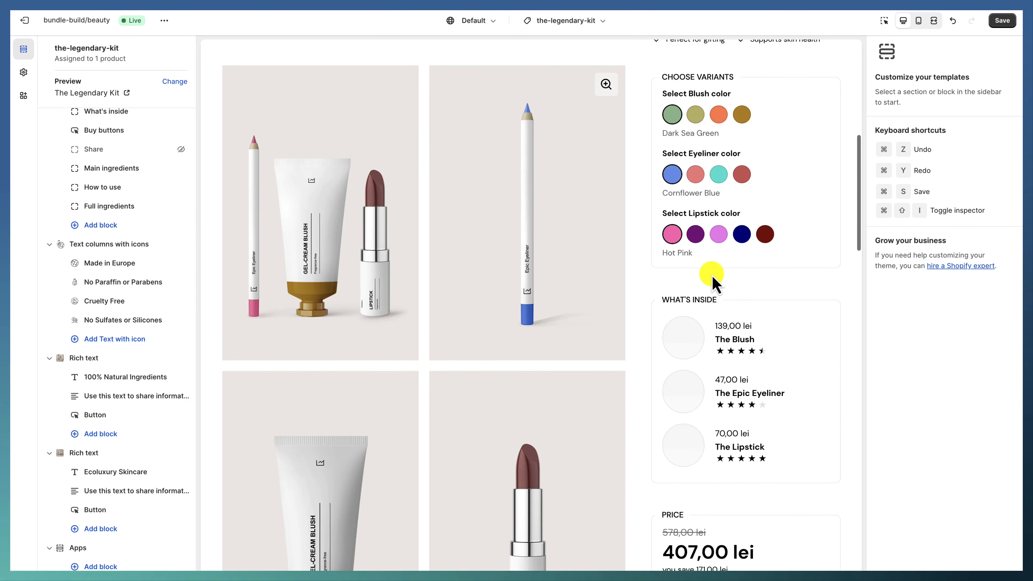
pyautogui.scroll(4, 700, 217)
pyautogui.click(695, 247)
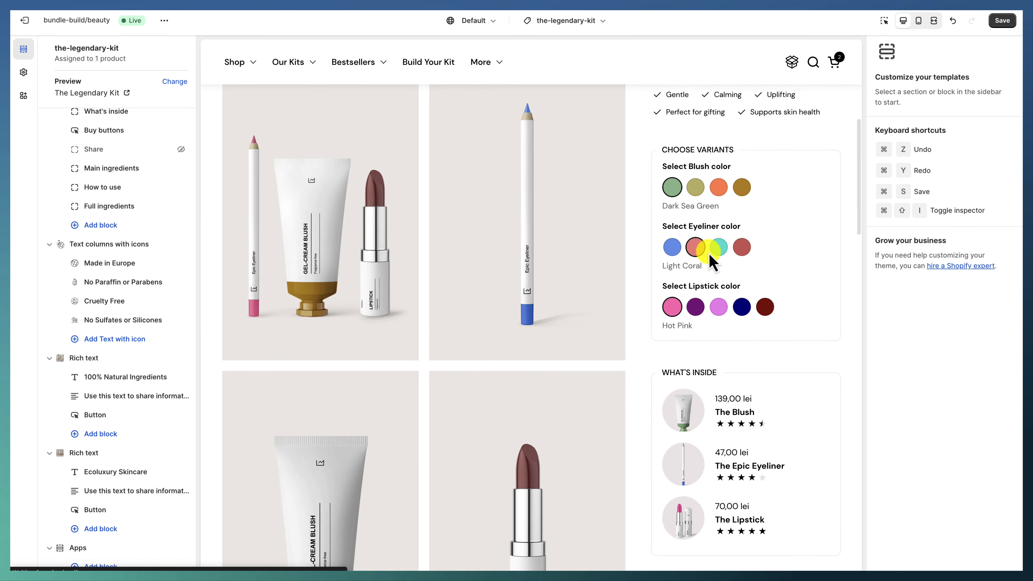
pyautogui.click(718, 247)
pyautogui.click(741, 310)
pyautogui.scroll(-3, 708, 388)
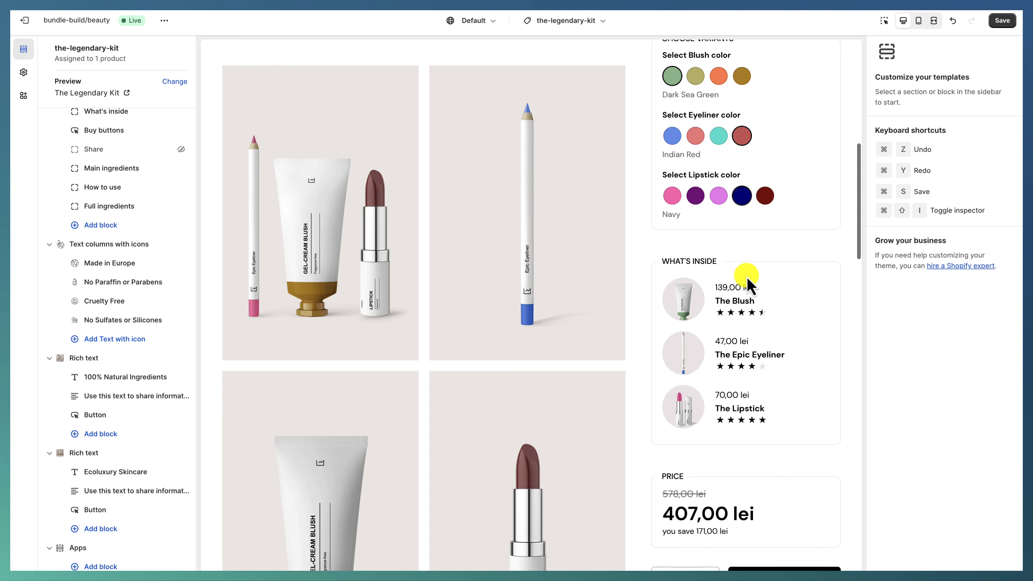
# Open the What's inside block of The Legendary Kit and review its selected products and display options.
pyautogui.scroll(3, 65, 281)
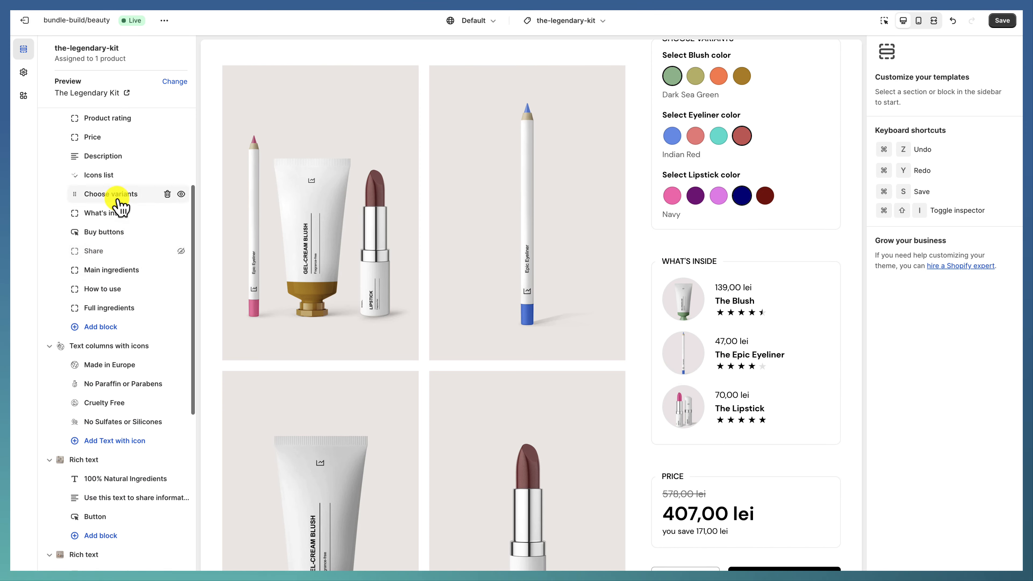
pyautogui.click(116, 213)
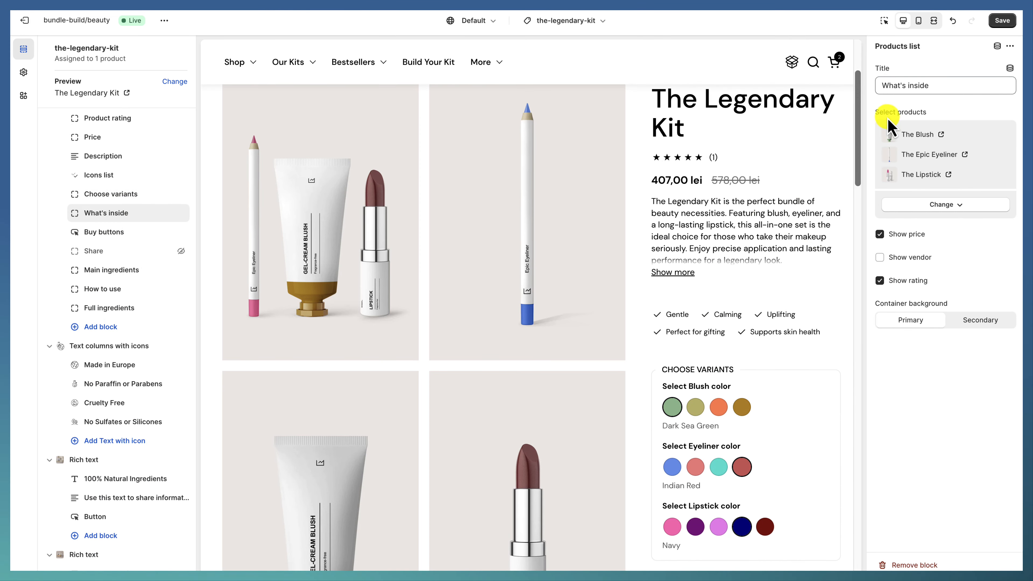
pyautogui.scroll(-3, 708, 427)
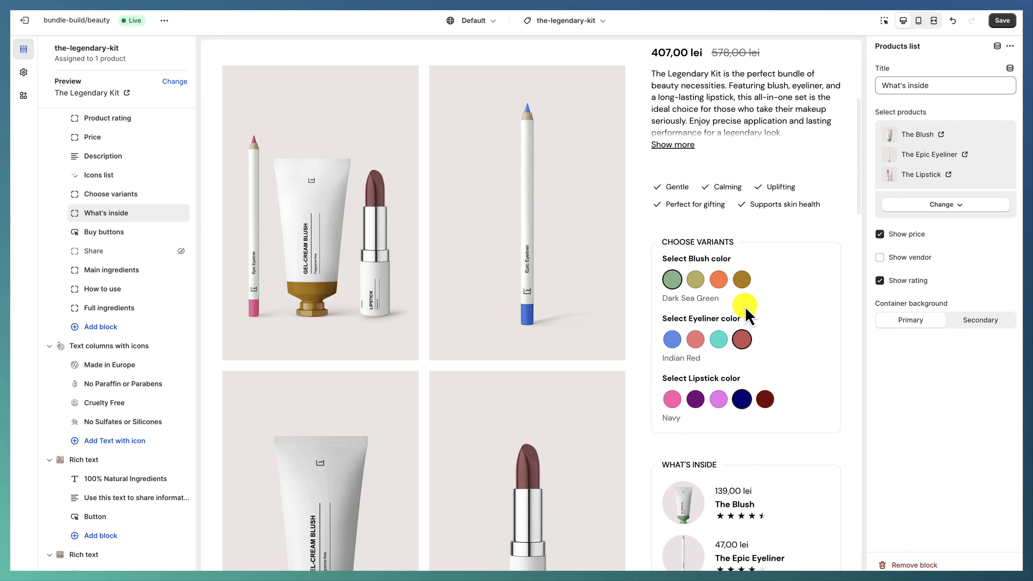
# Choose the Dark Golden Rod blush, Light Coral eyeliner and Purple lipstick variants in the kit preview.
pyautogui.click(726, 340)
pyautogui.scroll(-4, 734, 438)
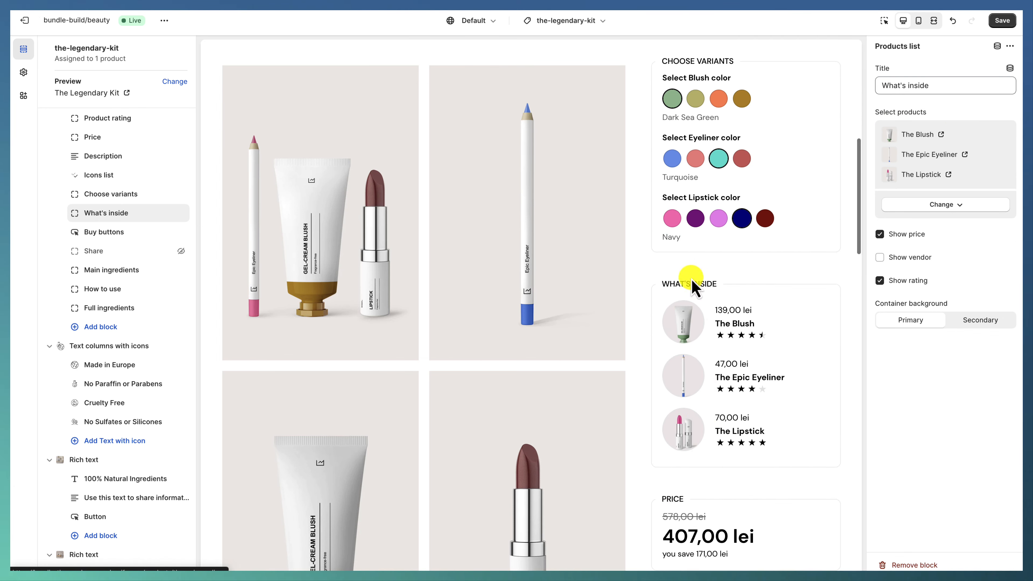
pyautogui.scroll(-2, 700, 337)
pyautogui.click(696, 121)
pyautogui.scroll(2, 689, 131)
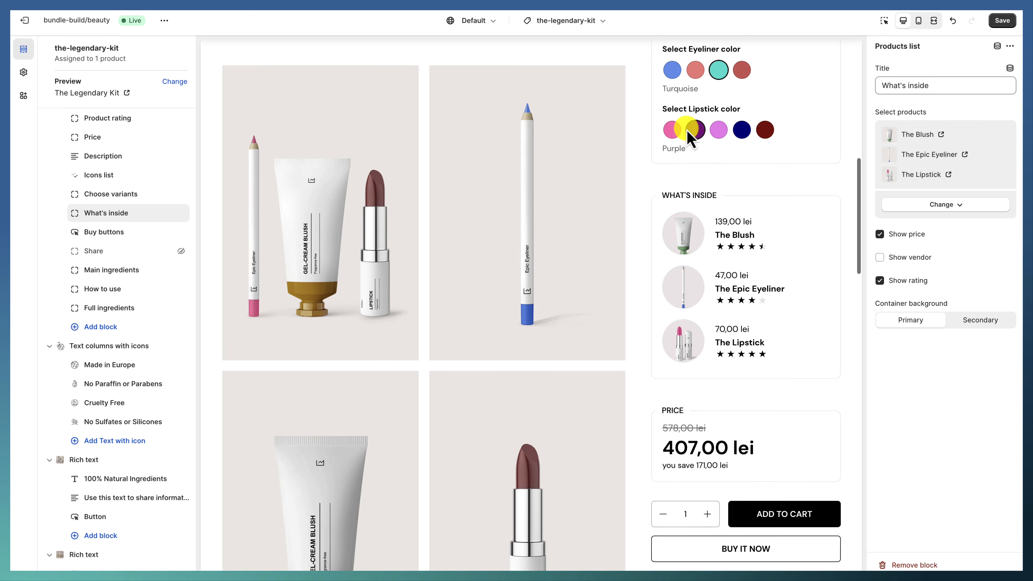
pyautogui.click(695, 134)
pyautogui.scroll(1, 695, 143)
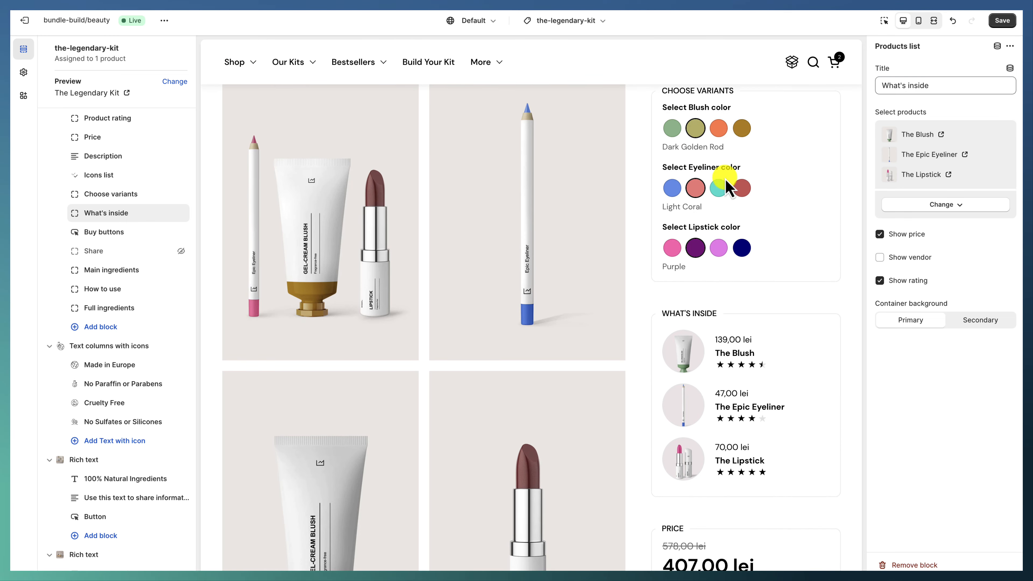
# Review the remaining price, ingredient and rich text areas of The Legendary Kit page and switch the editor to the about-us template.
pyautogui.scroll(-5, 727, 185)
pyautogui.scroll(-3, 671, 407)
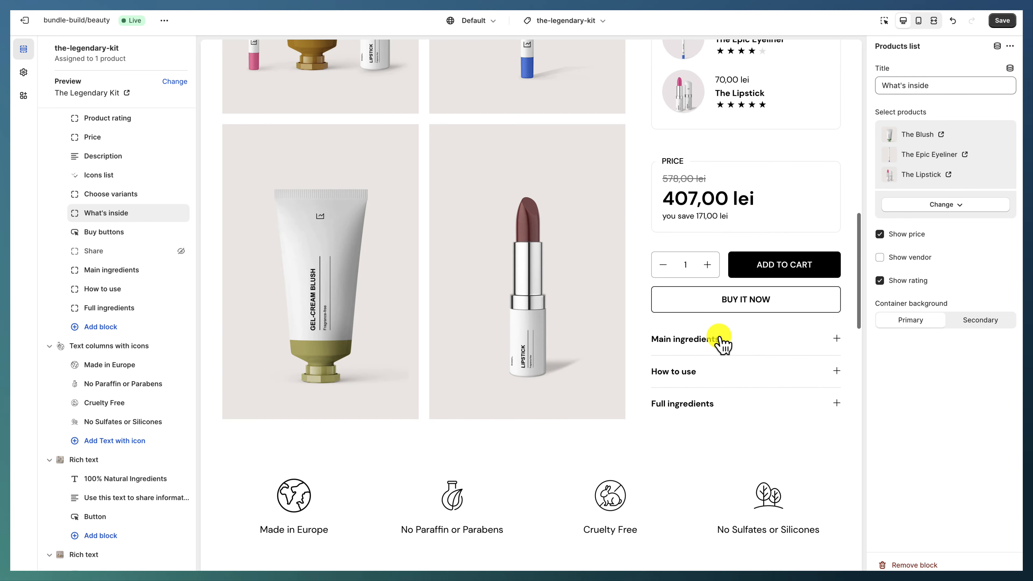
pyautogui.scroll(1, 610, 368)
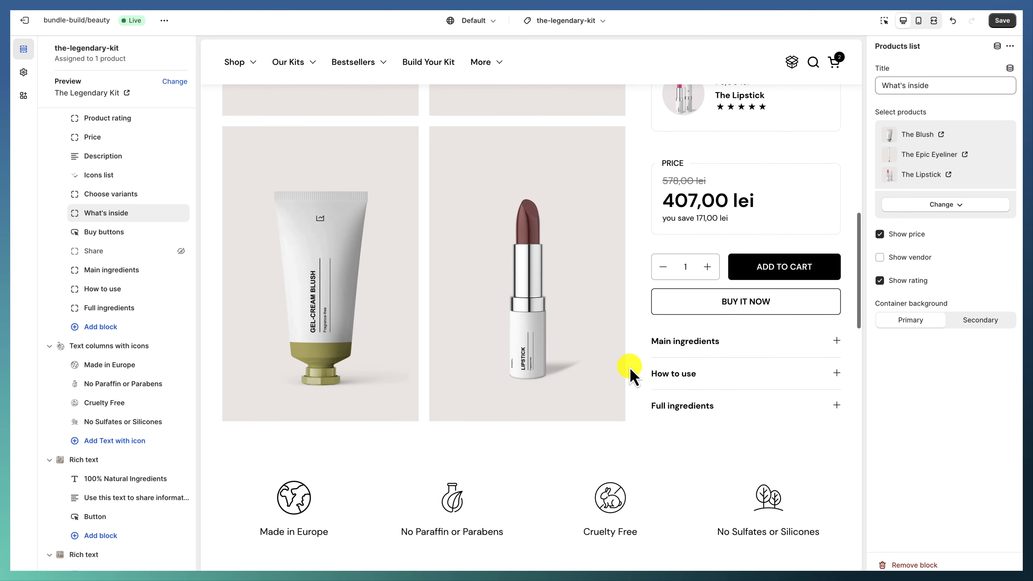
pyautogui.scroll(-15, 632, 375)
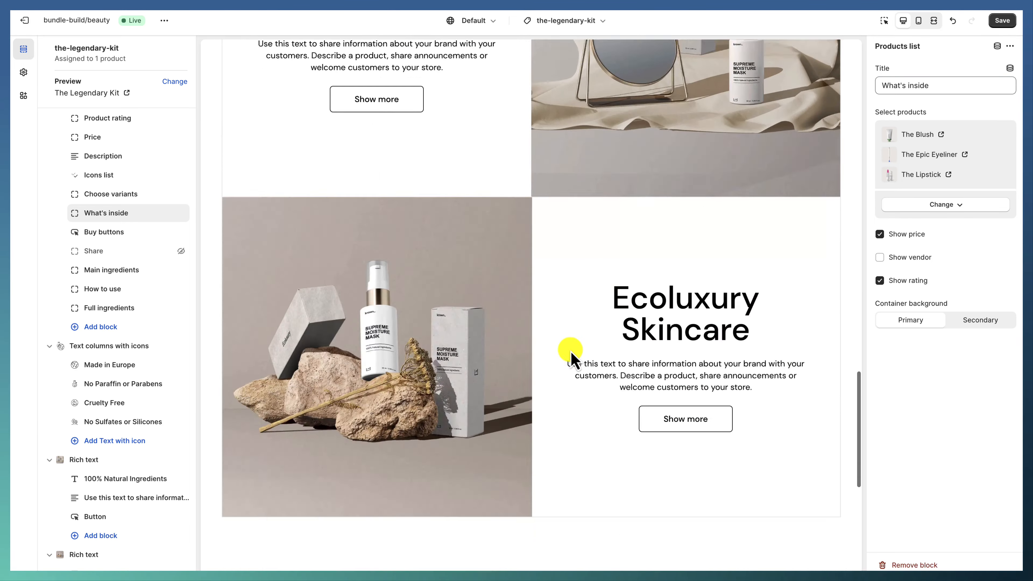
pyautogui.scroll(-5, 571, 354)
pyautogui.scroll(20, 569, 353)
pyautogui.click(574, 22)
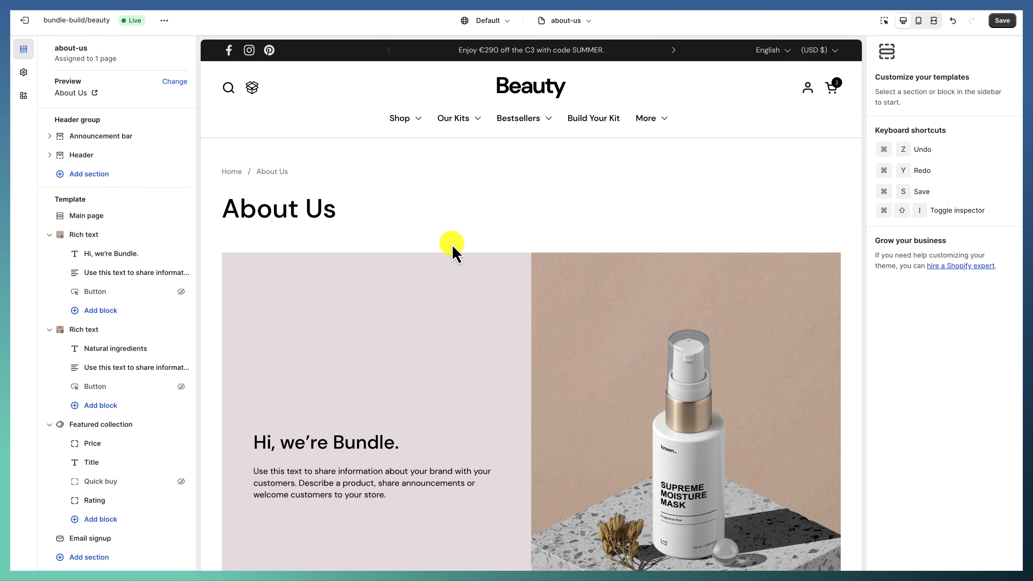
# Review the Main page settings and the image, layout and custom card design settings of the first Rich text section.
pyautogui.click(107, 222)
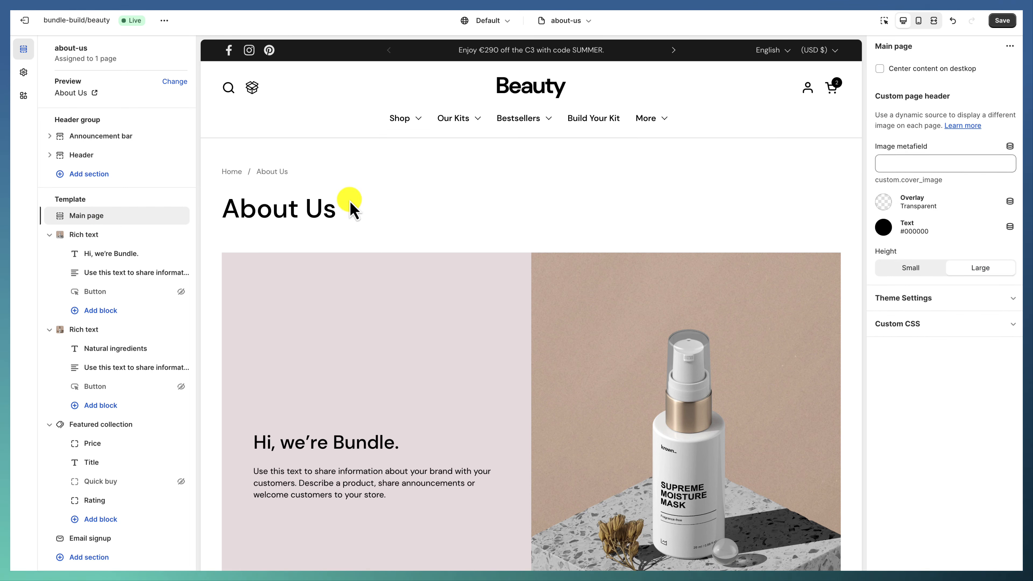
pyautogui.click(163, 238)
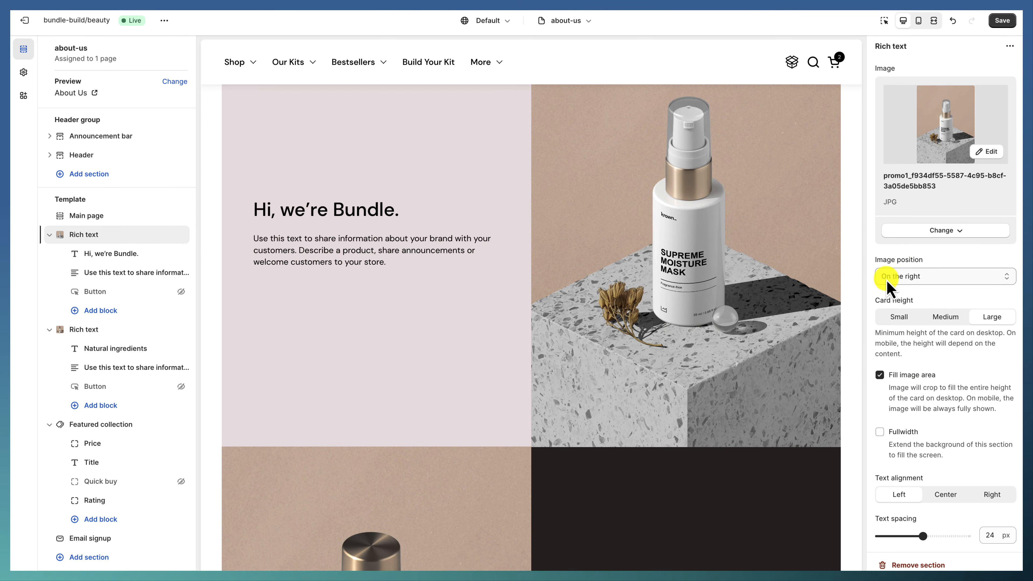
pyautogui.scroll(-4, 907, 287)
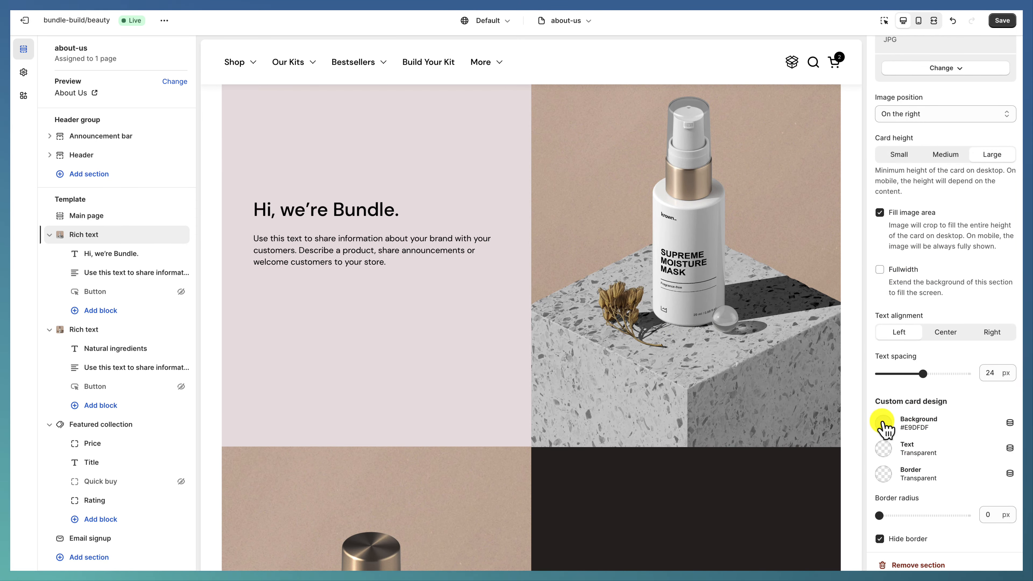
pyautogui.scroll(-1, 911, 433)
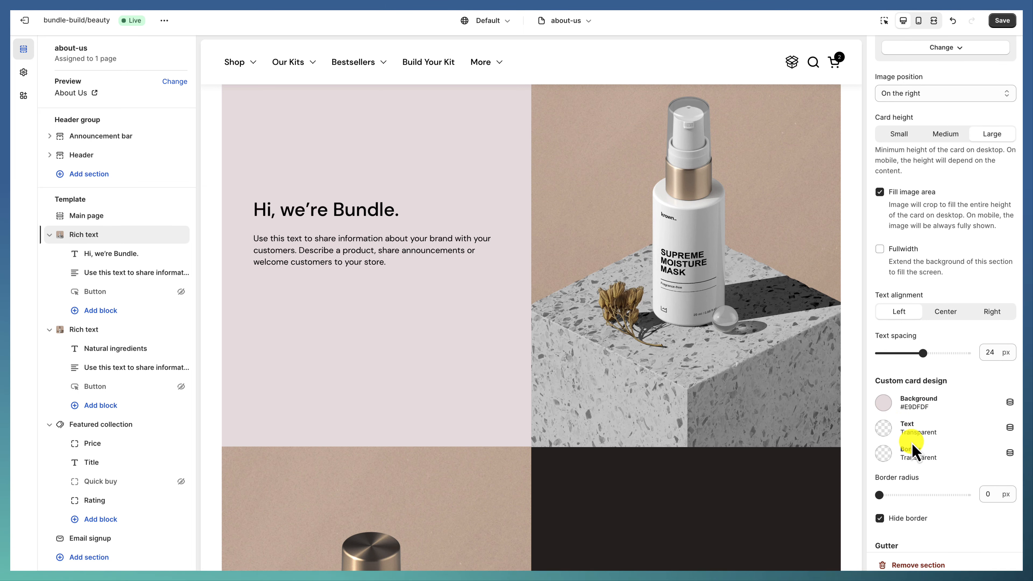
pyautogui.scroll(-7, 570, 425)
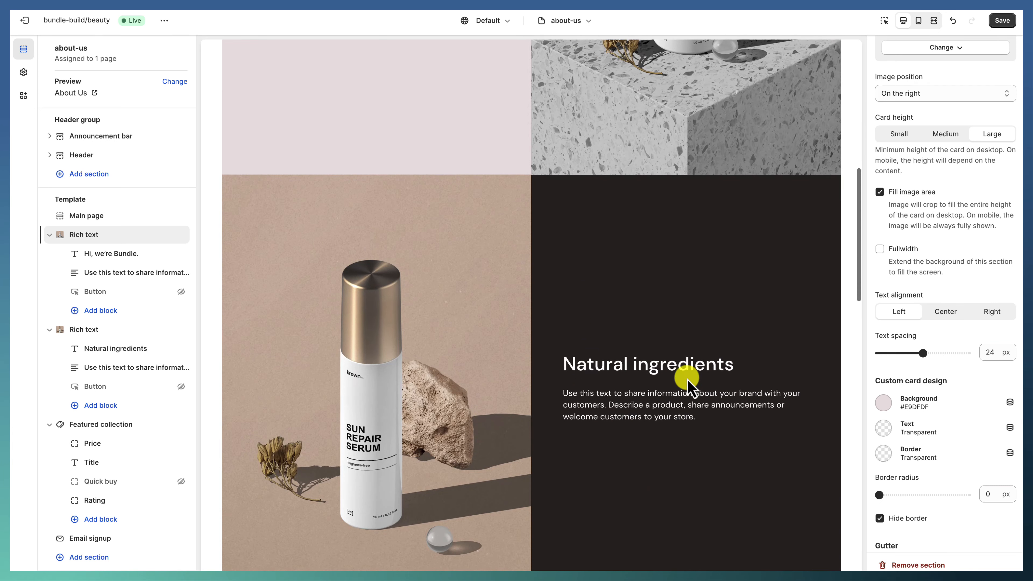
# Open the Natural ingredients Rich text section, examine its image, card design and gutter settings, and look over the About Us page preview.
pyautogui.click(83, 331)
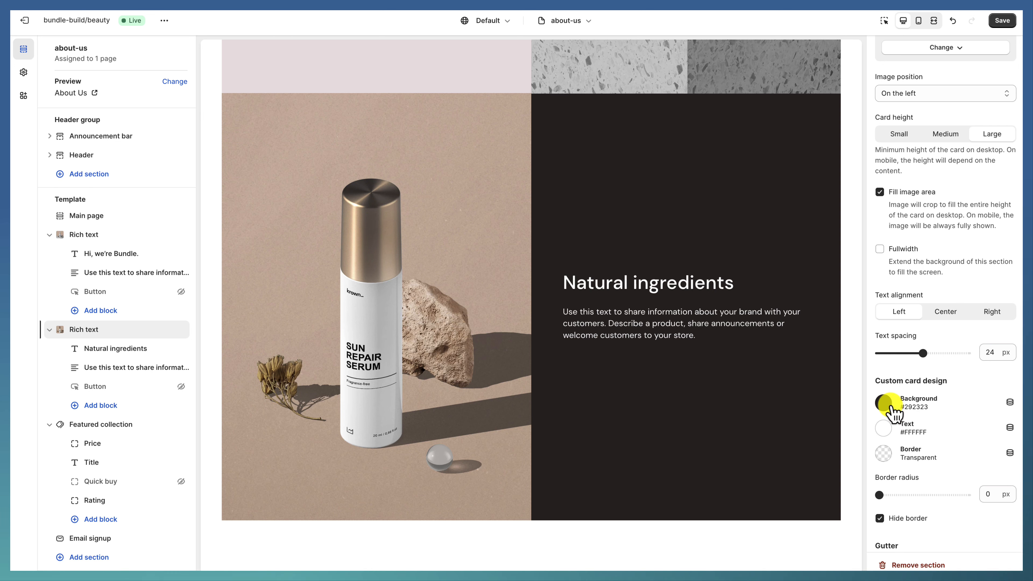
pyautogui.scroll(3, 890, 423)
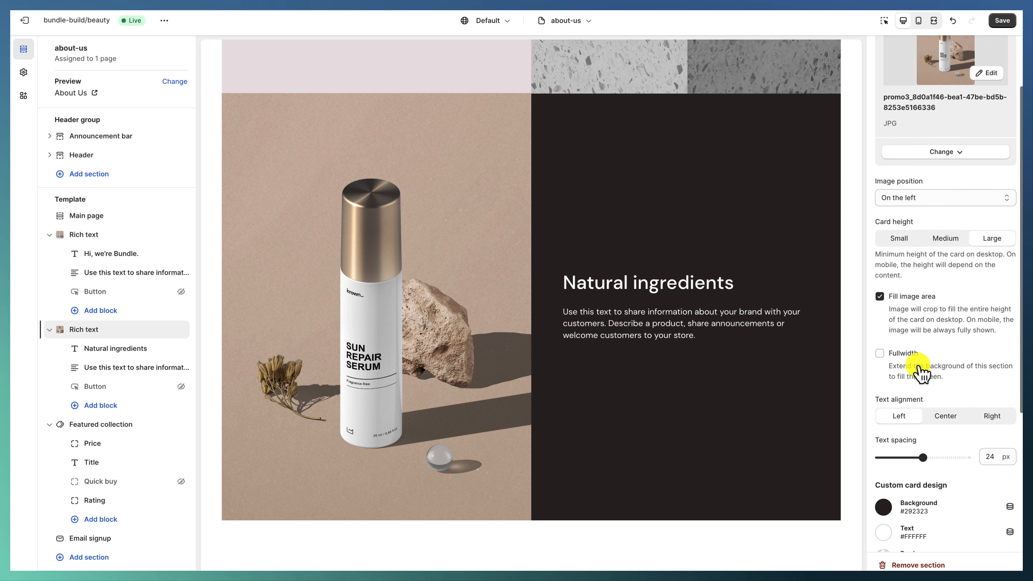
pyautogui.scroll(2, 917, 366)
pyautogui.scroll(-6, 911, 307)
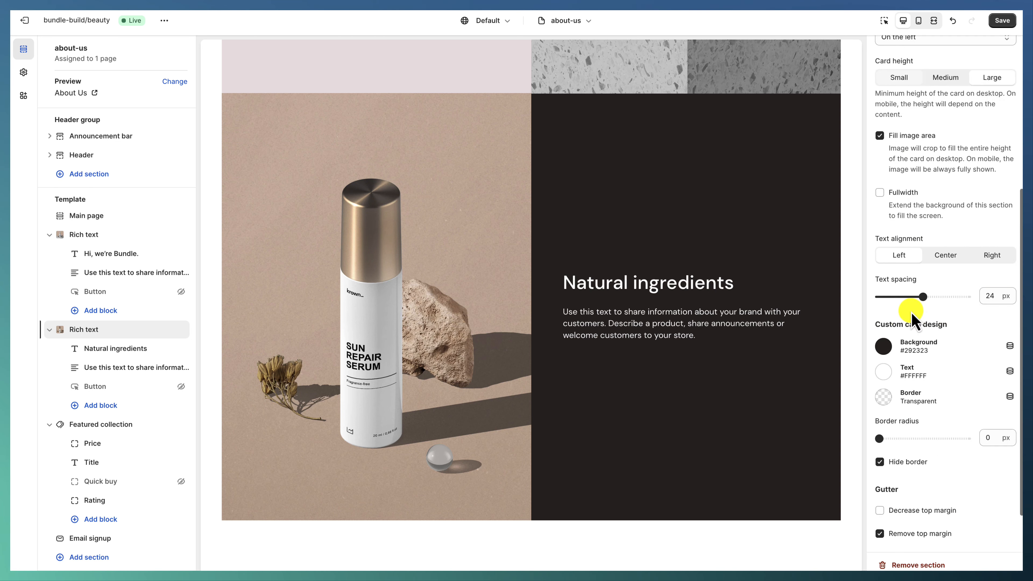
pyautogui.scroll(-2, 915, 427)
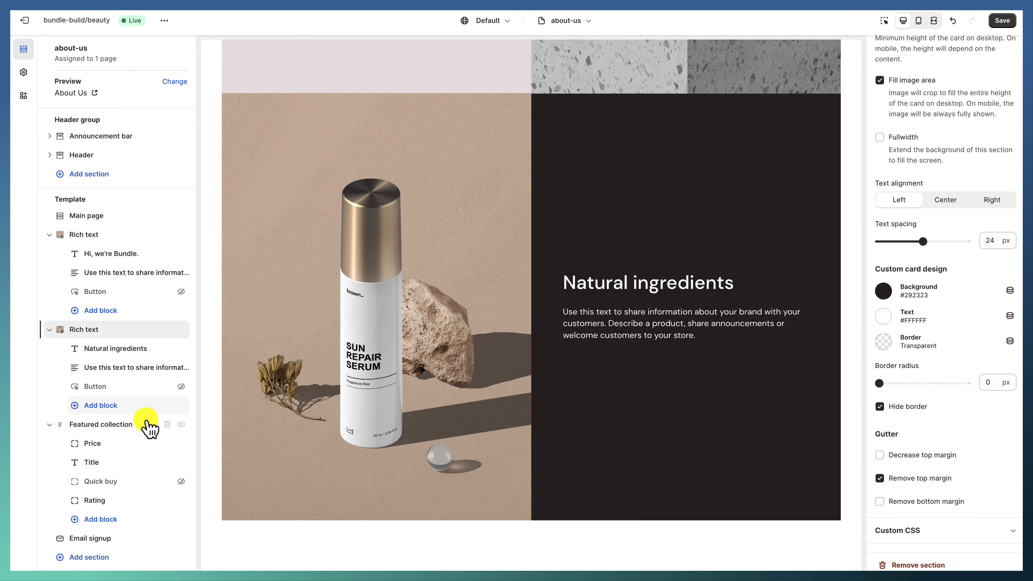
pyautogui.scroll(-5, 334, 380)
pyautogui.scroll(12, 473, 238)
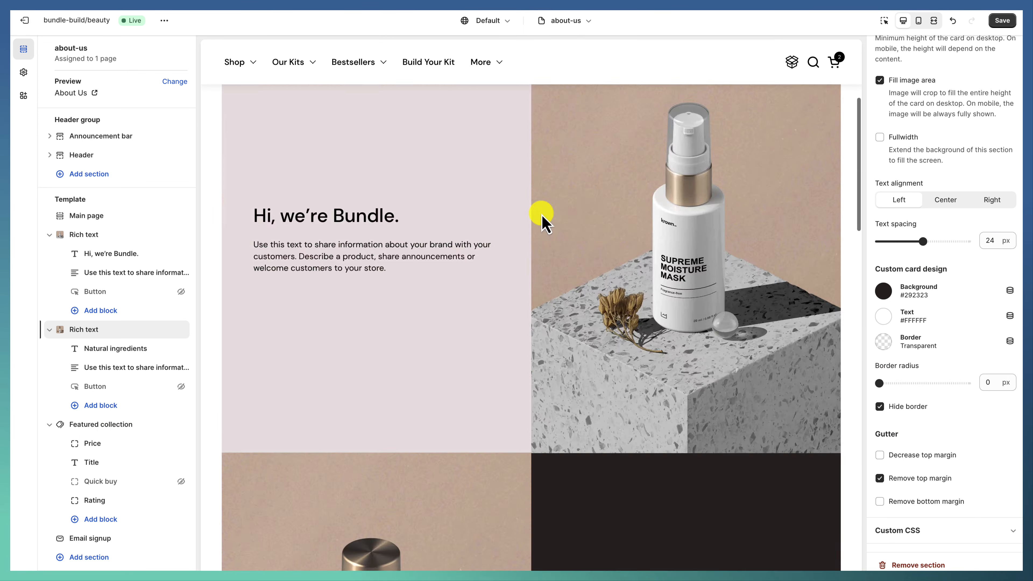
pyautogui.scroll(-5, 537, 221)
pyautogui.scroll(10, 537, 224)
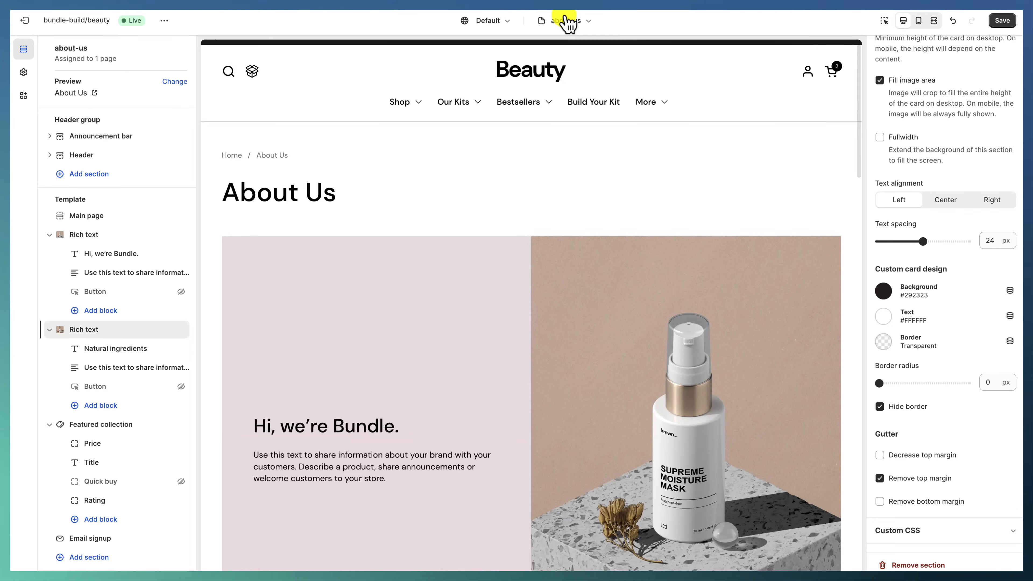
# Switch the editor to the build page template and review its Products bundle section settings and the Build Your Kit preview.
pyautogui.click(553, 19)
pyautogui.click(548, 165)
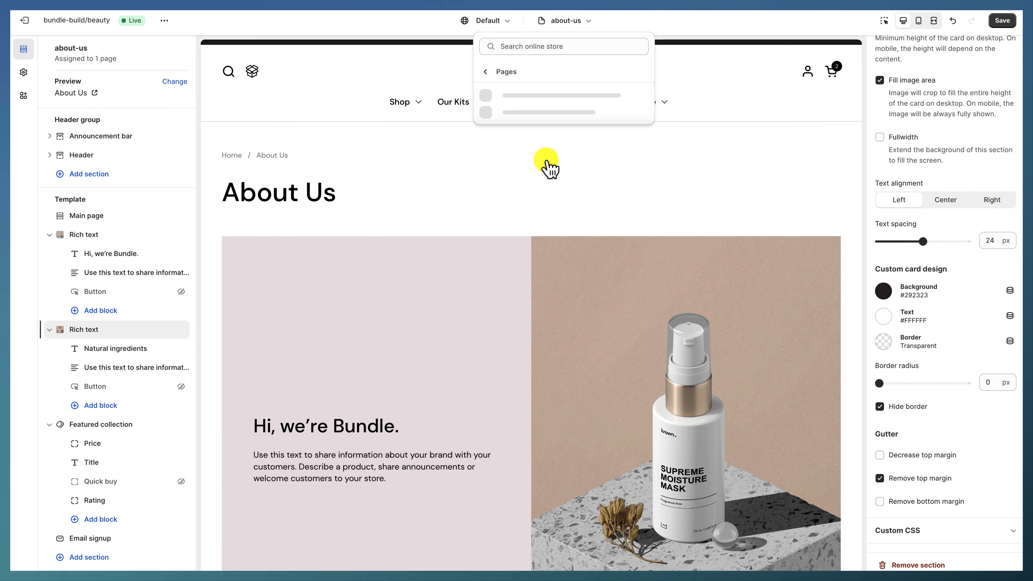
pyautogui.click(549, 164)
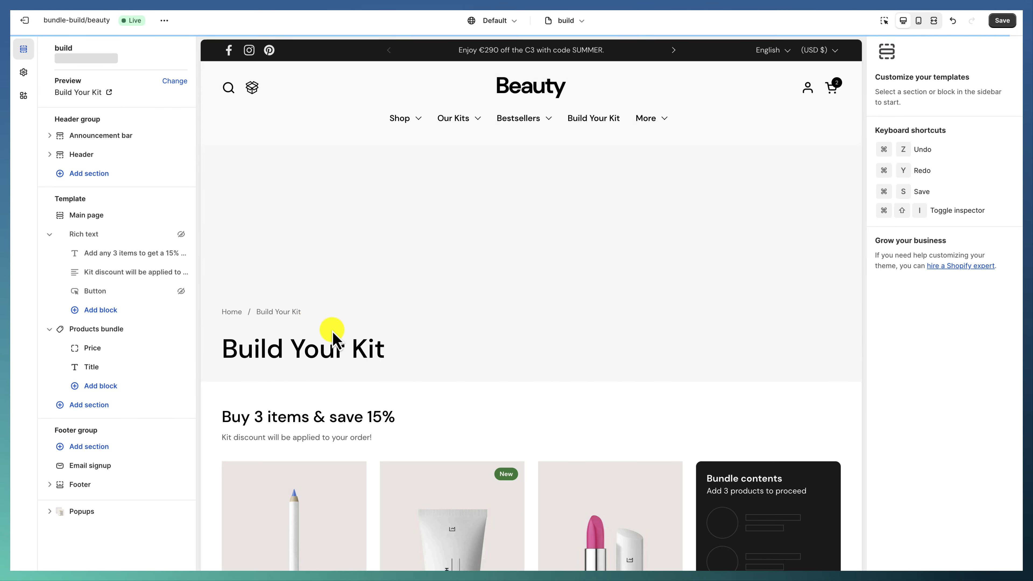
pyautogui.scroll(-5, 333, 332)
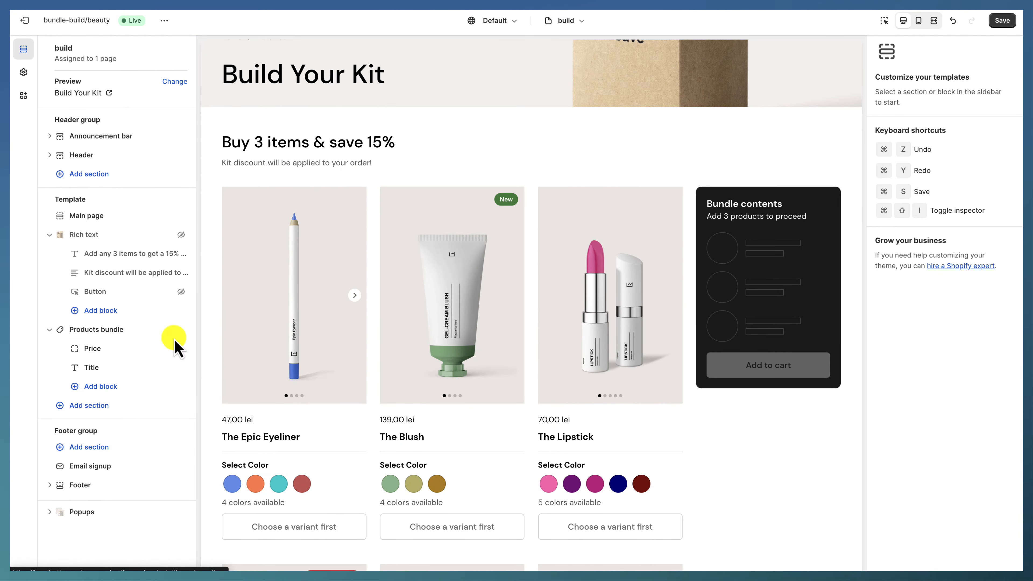
pyautogui.click(130, 329)
pyautogui.scroll(-10, 454, 352)
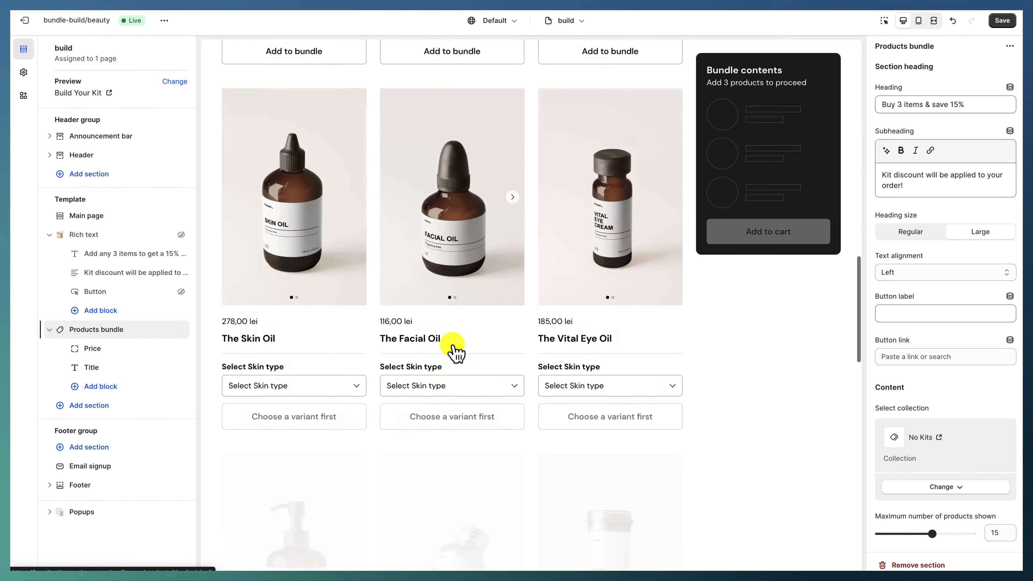
pyautogui.scroll(15, 454, 353)
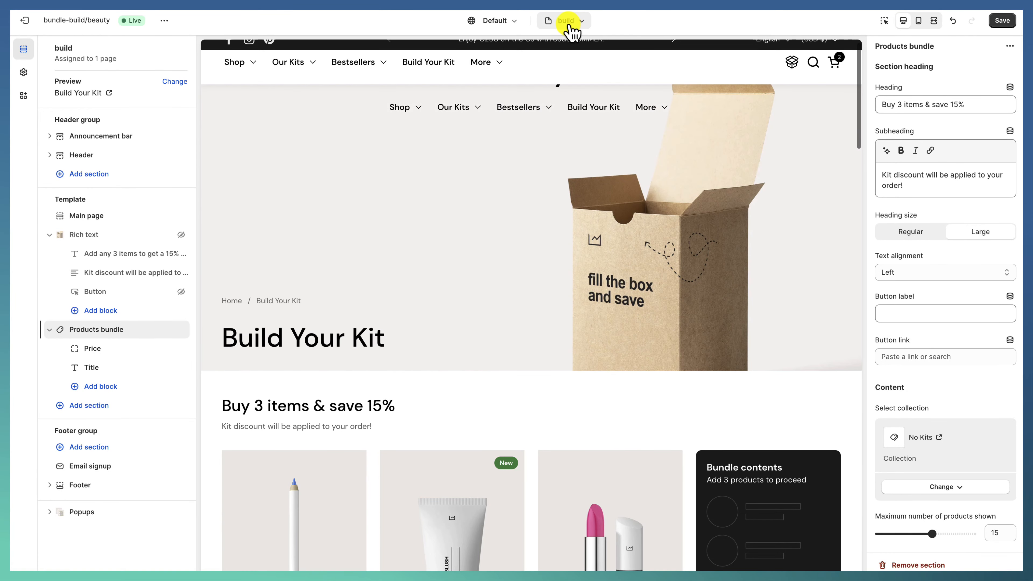
# Switch the editor to the contact page template to view its contact form.
pyautogui.click(571, 30)
pyautogui.click(540, 171)
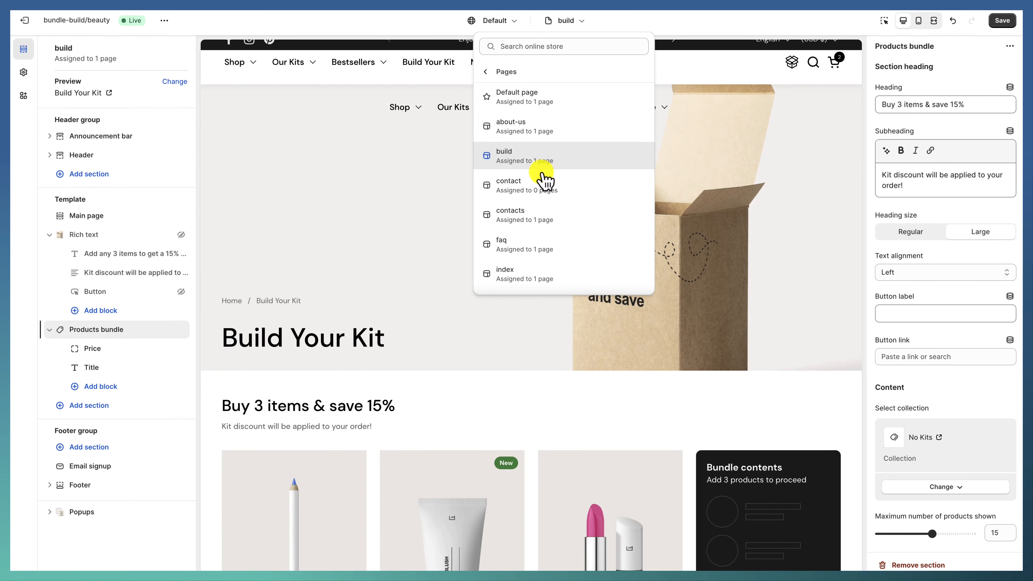
pyautogui.click(532, 189)
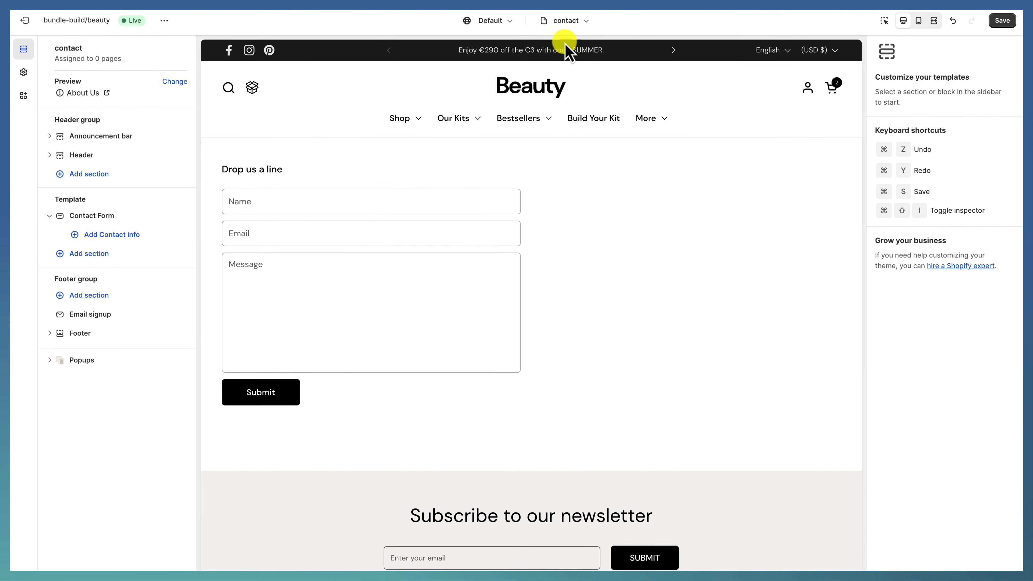
# Switch the editor to the Default blog template, look over the News posts and open the Main blog section settings.
pyautogui.click(571, 21)
pyautogui.click(537, 197)
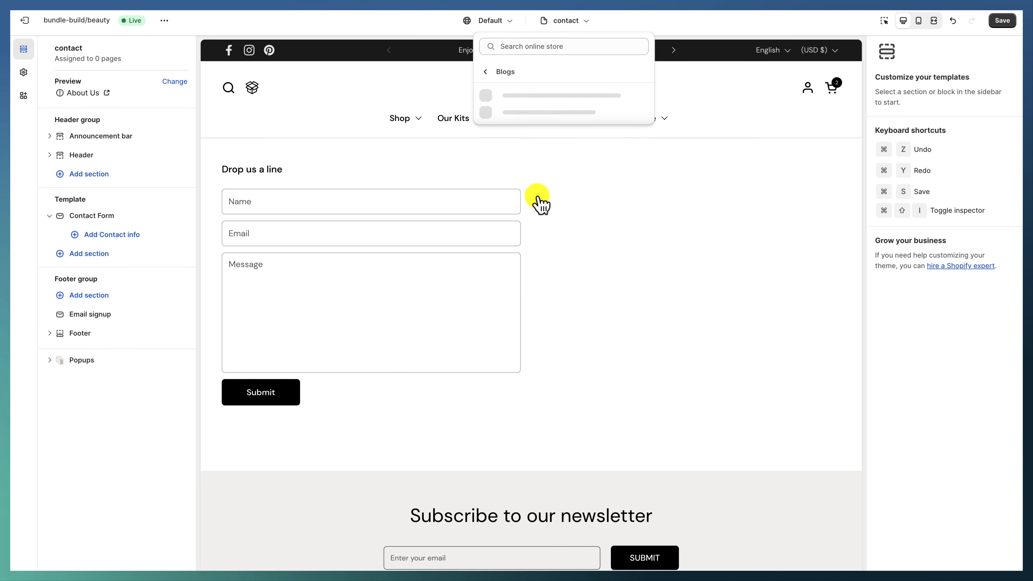
pyautogui.click(537, 95)
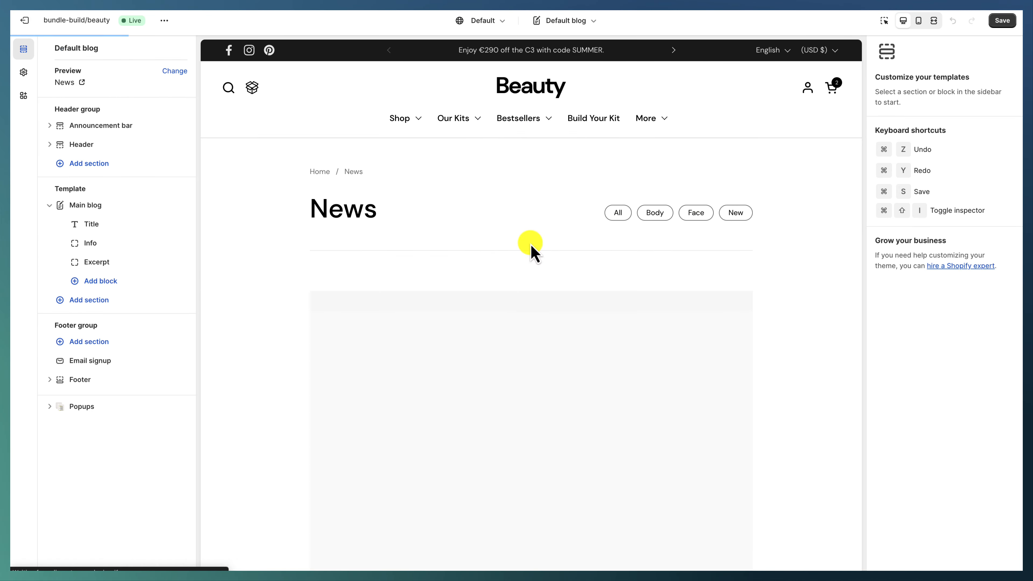
pyautogui.scroll(-14, 564, 419)
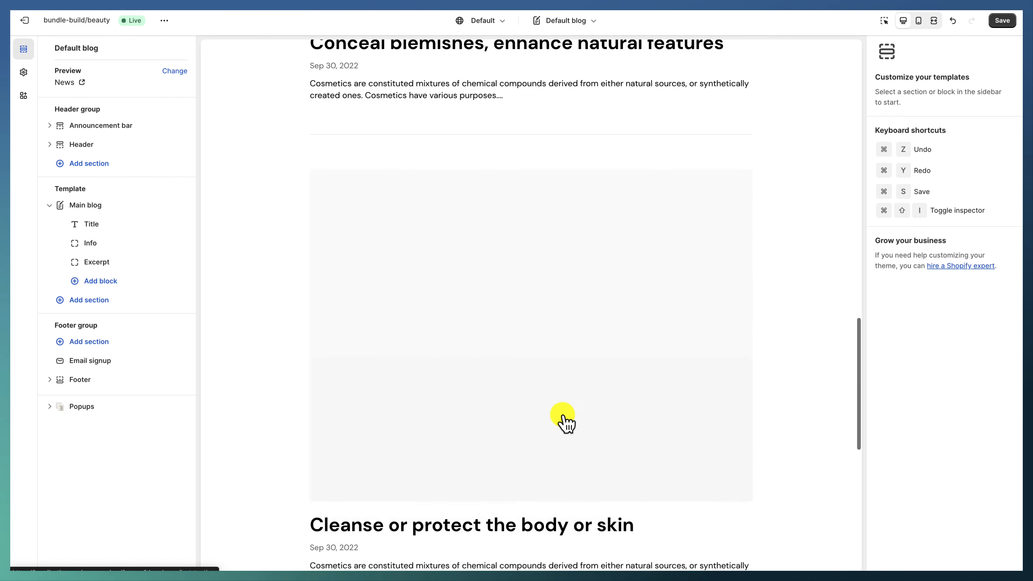
pyautogui.scroll(11, 563, 419)
pyautogui.click(99, 206)
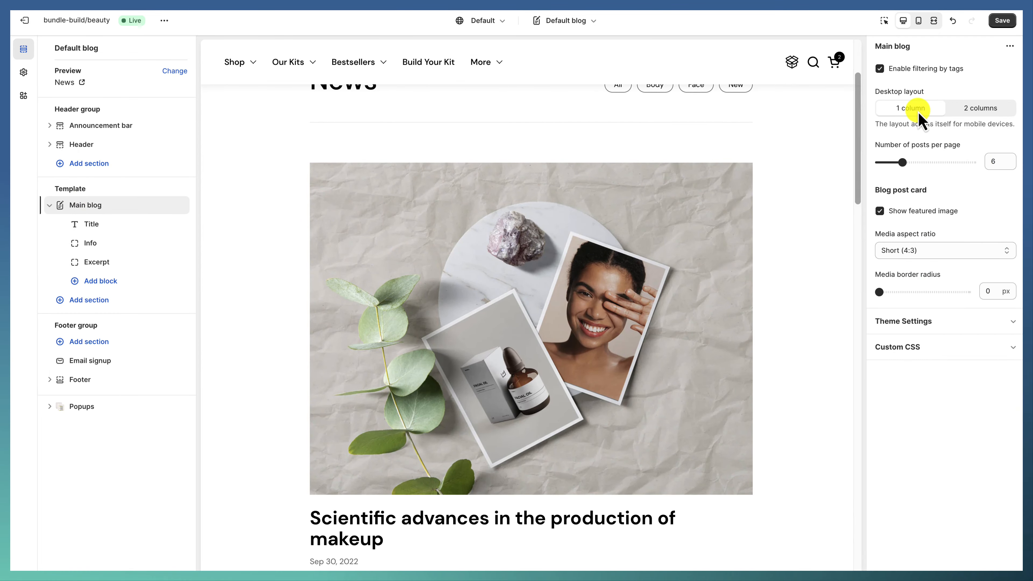
# Open the "Scientific advances in the production of makeup" post, review its Article comments settings and return to the home page.
pyautogui.click(435, 343)
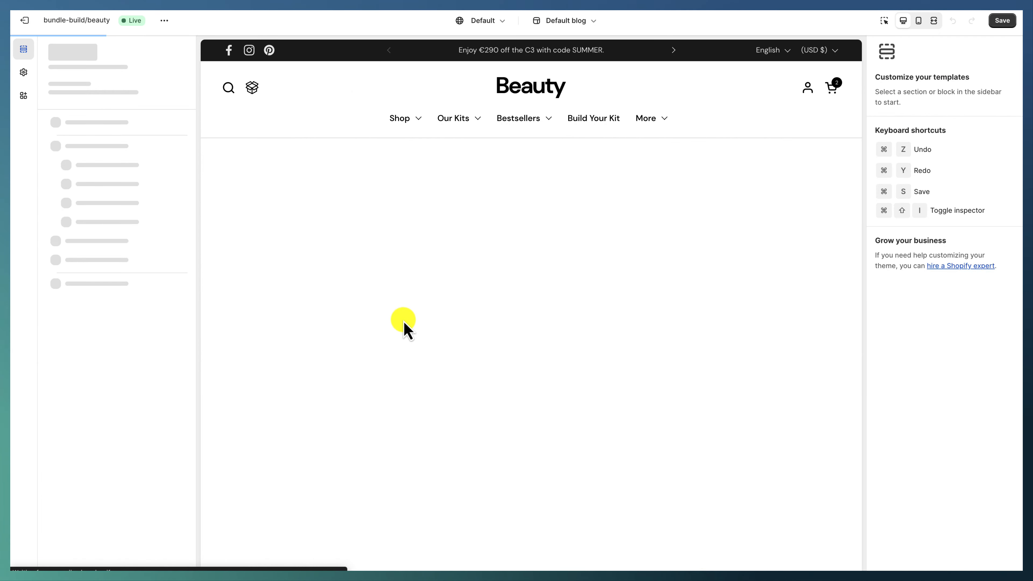
pyautogui.scroll(-20, 404, 354)
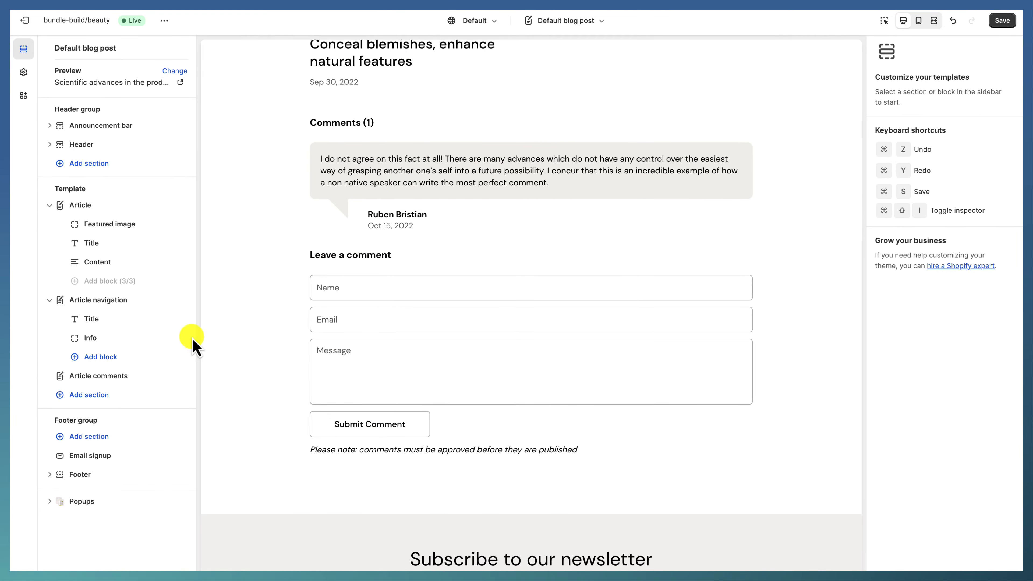
pyautogui.click(136, 381)
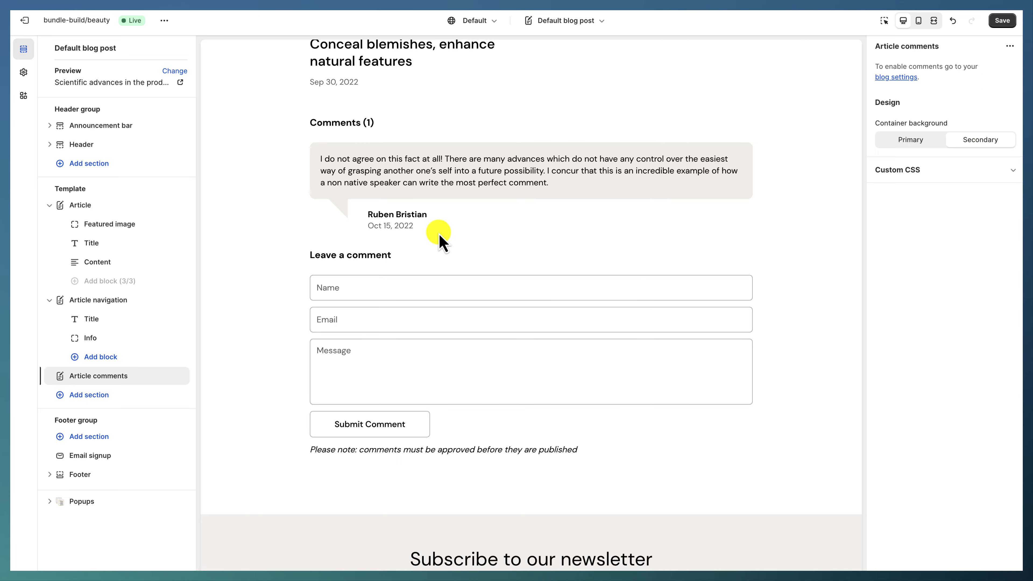
pyautogui.scroll(20, 429, 246)
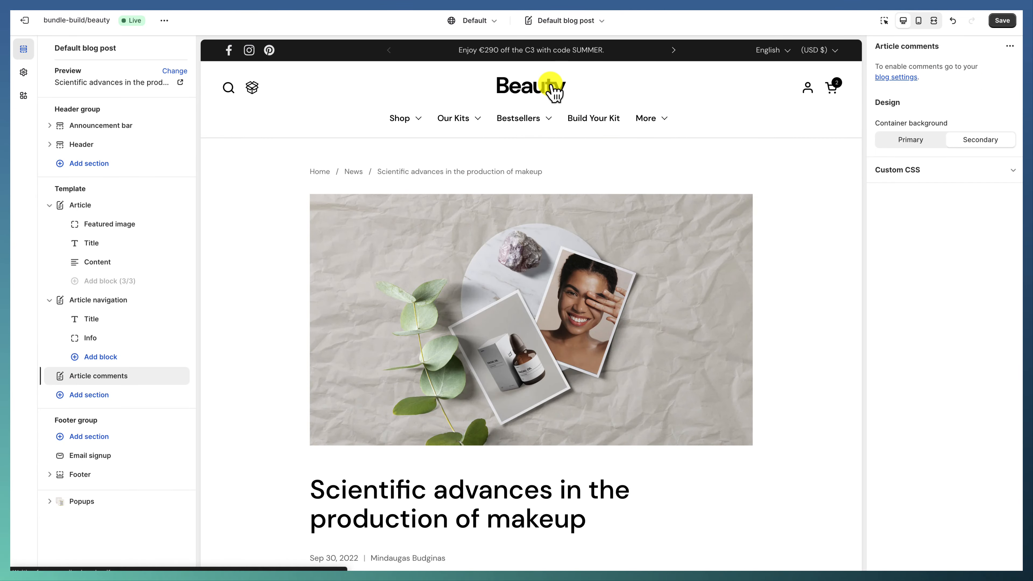
pyautogui.click(554, 92)
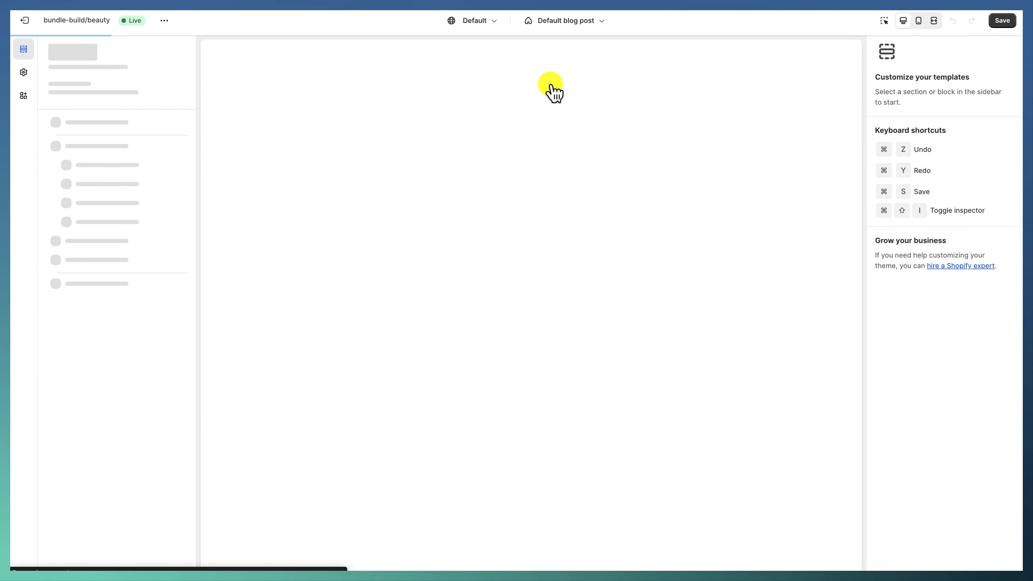